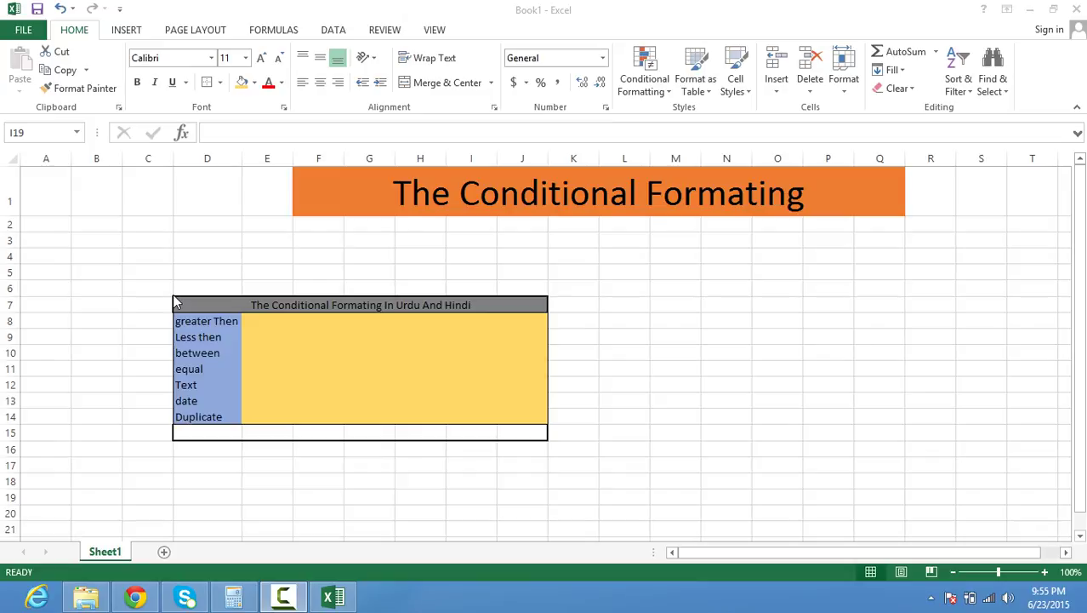
# - Start a Greater Than highlight rule for cells E8:J8 with a threshold of 1200
pyautogui.click(229, 320)
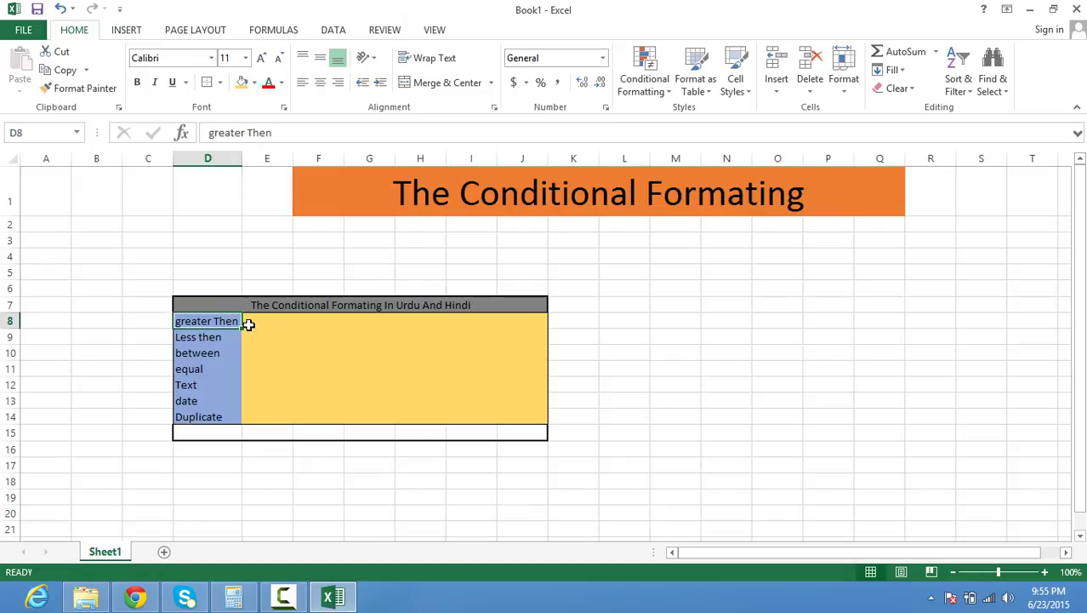
pyautogui.click(248, 322)
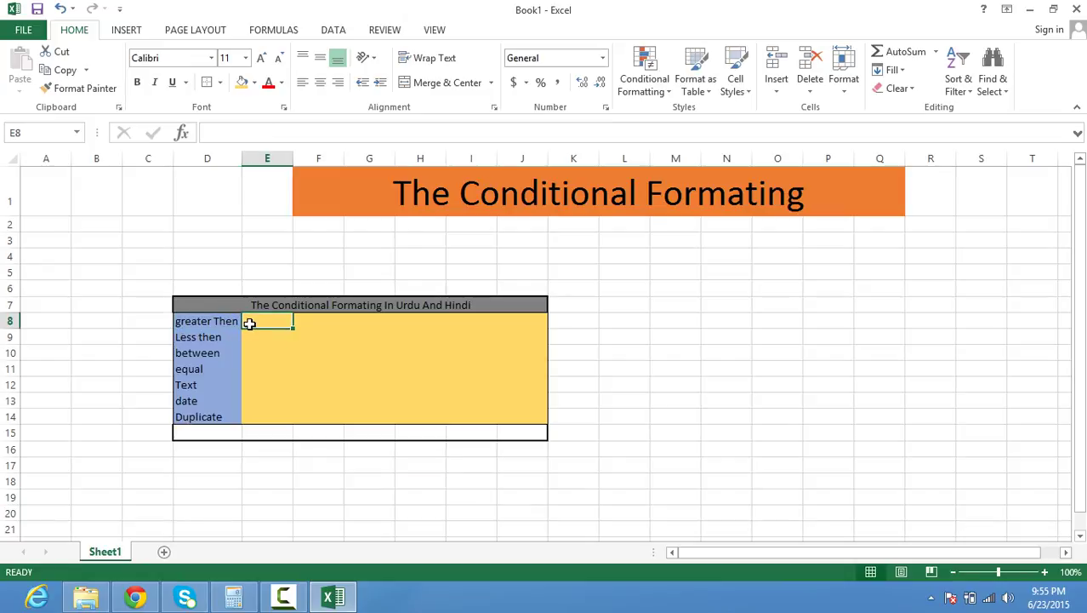
pyautogui.moveTo(250, 324); pyautogui.dragTo(518, 324)
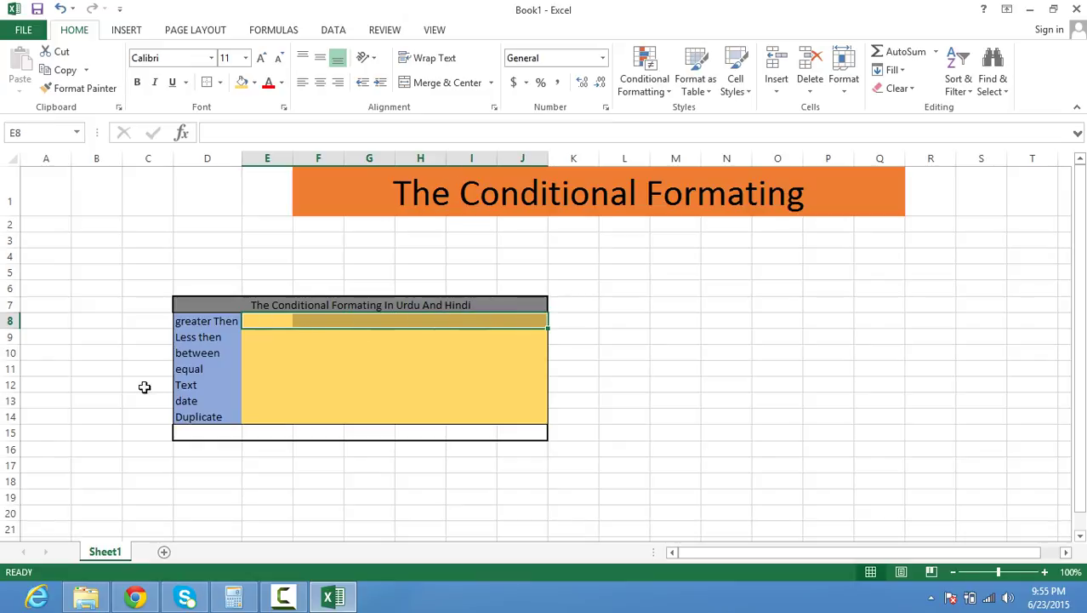
pyautogui.click(646, 81)
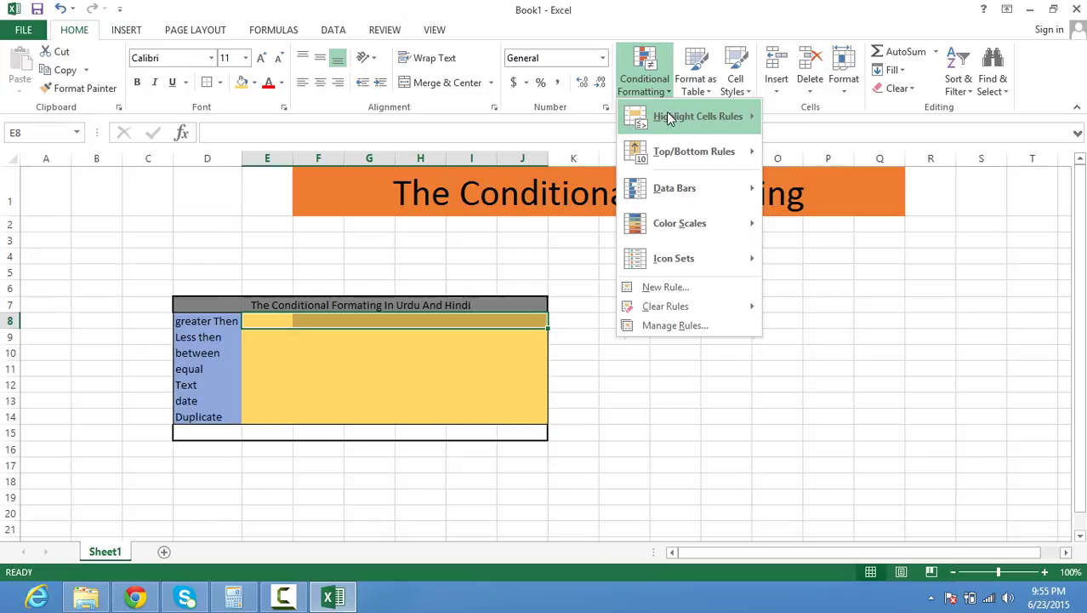
pyautogui.moveTo(674, 119)
pyautogui.click(887, 118)
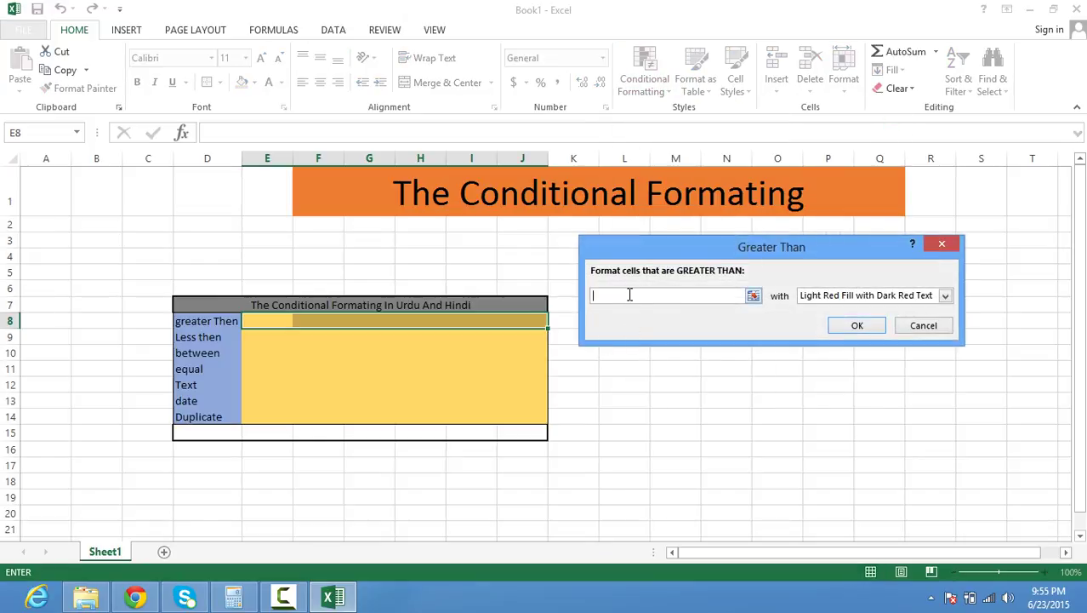
pyautogui.write('1200')
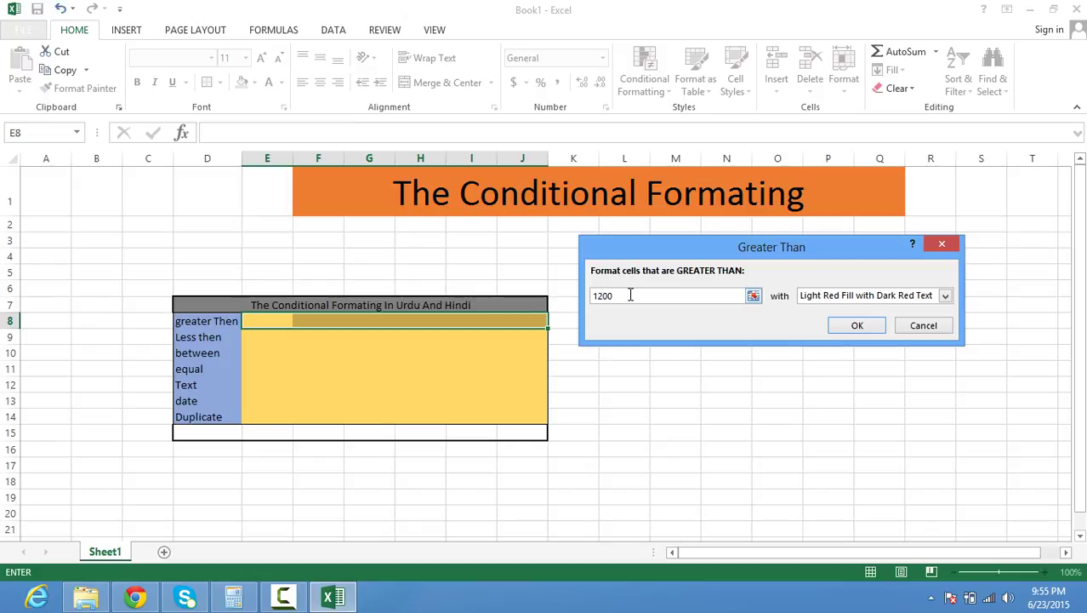
# - Choose a custom format for the Greater Than rule and set its font style to Bold
pyautogui.click(923, 299)
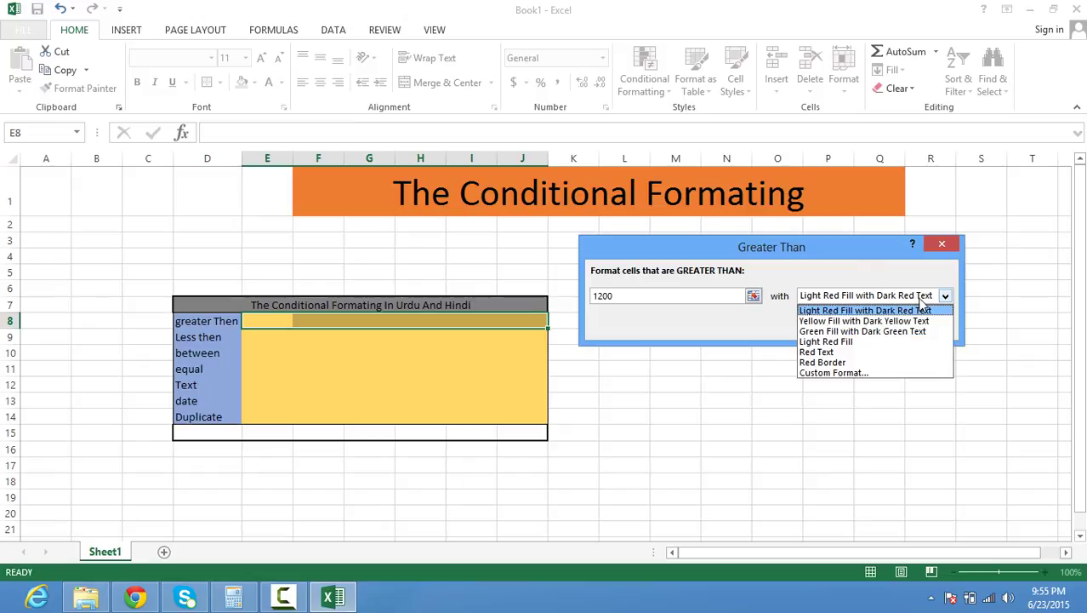
pyautogui.click(835, 372)
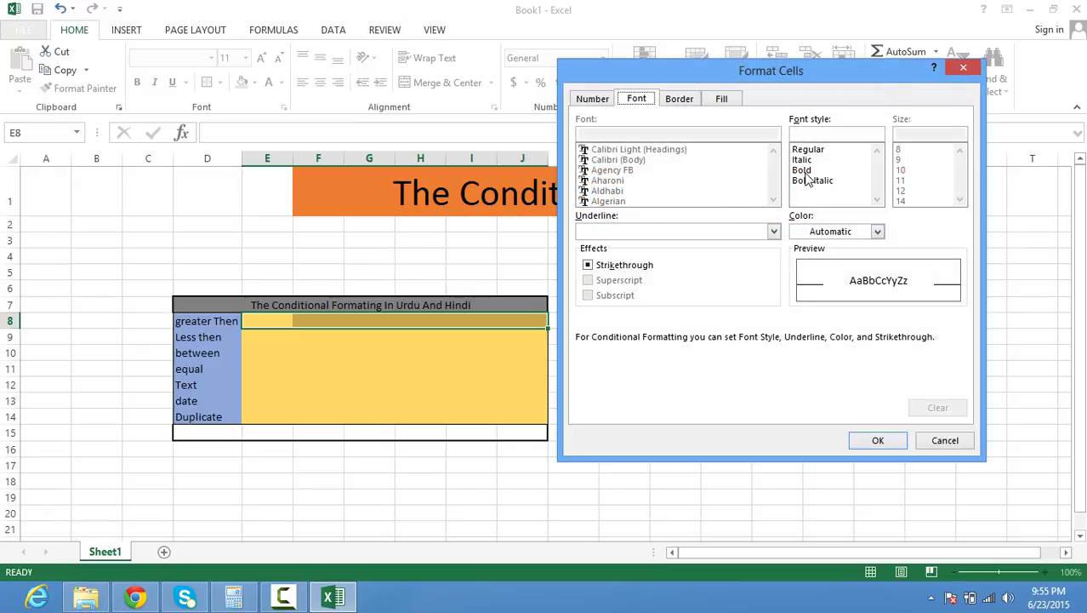
pyautogui.click(804, 172)
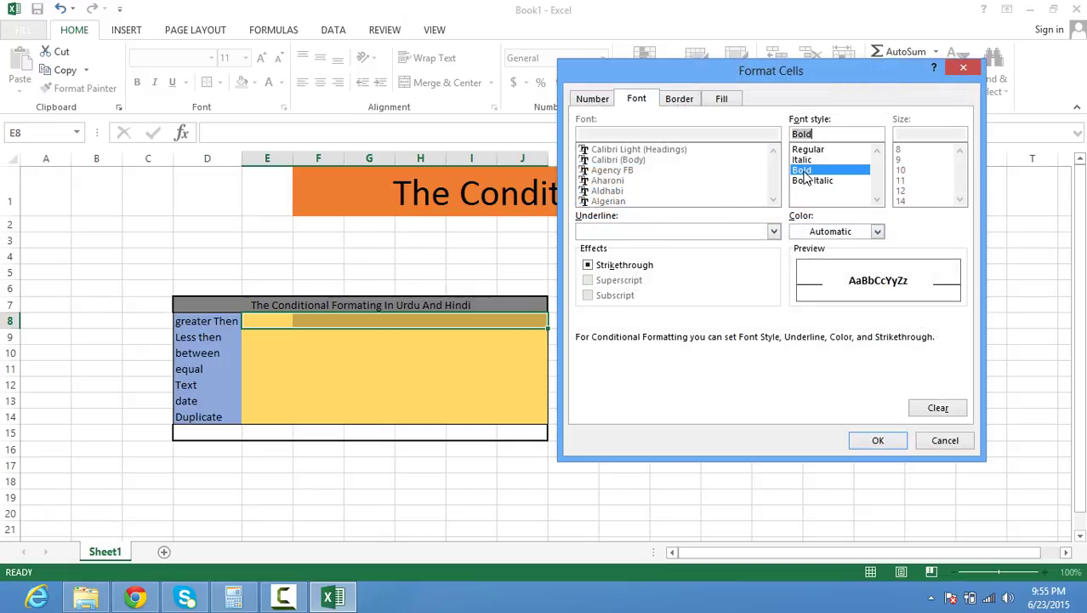
# - Give the custom format a solid dark blue outline border and a standard orange background fill
pyautogui.click(679, 98)
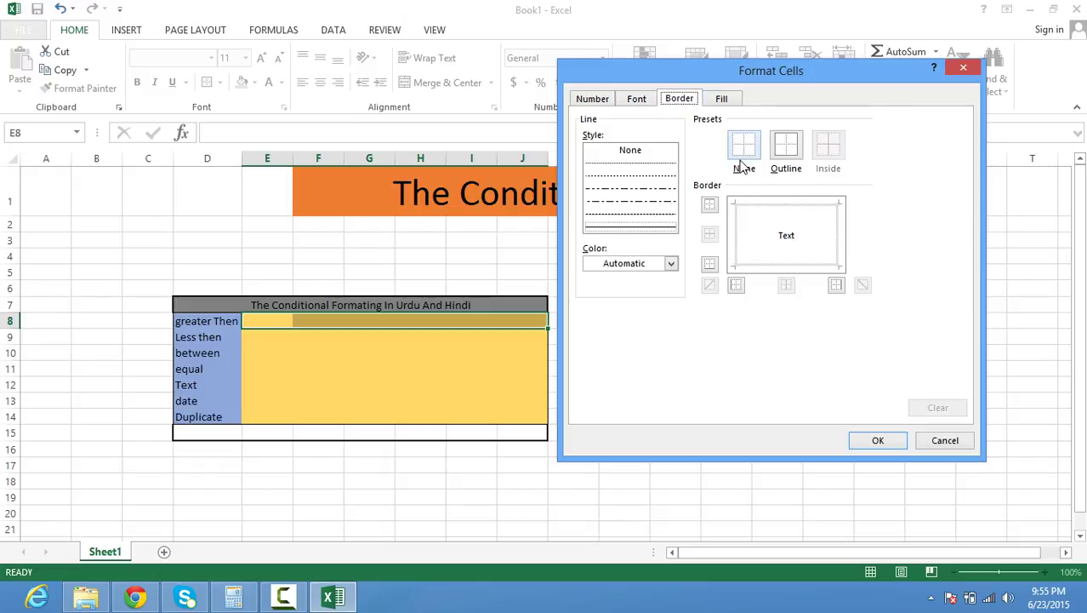
pyautogui.click(664, 223)
pyautogui.click(667, 232)
pyautogui.click(668, 264)
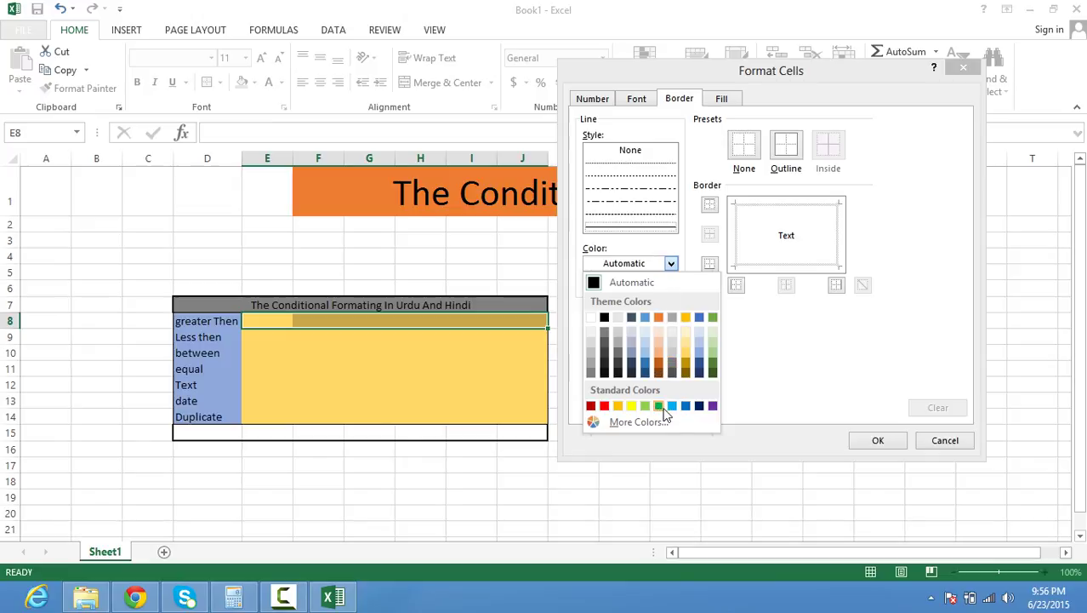
pyautogui.click(698, 407)
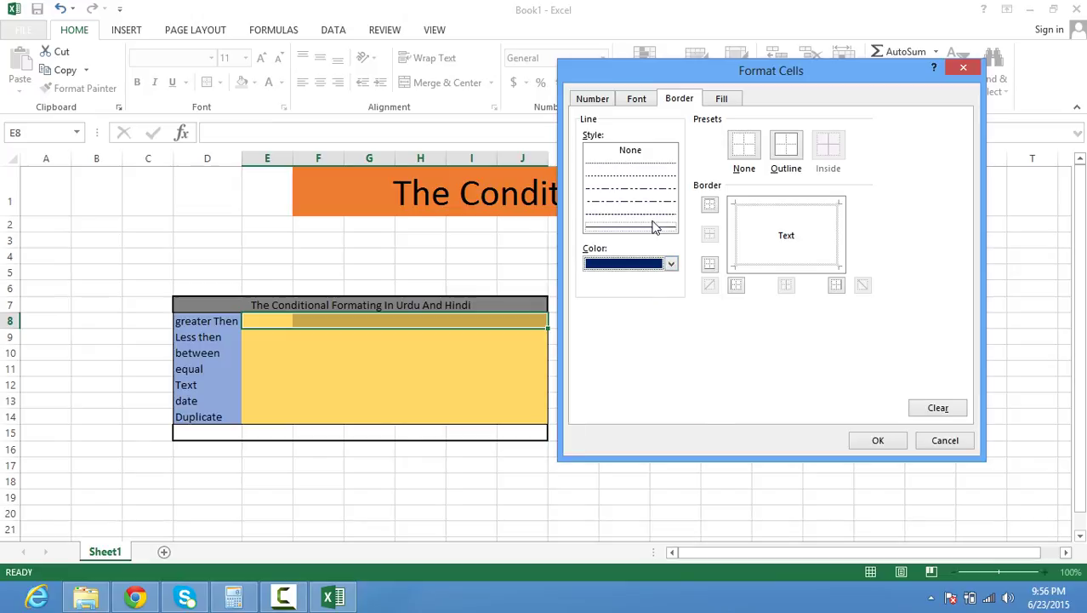
pyautogui.click(785, 146)
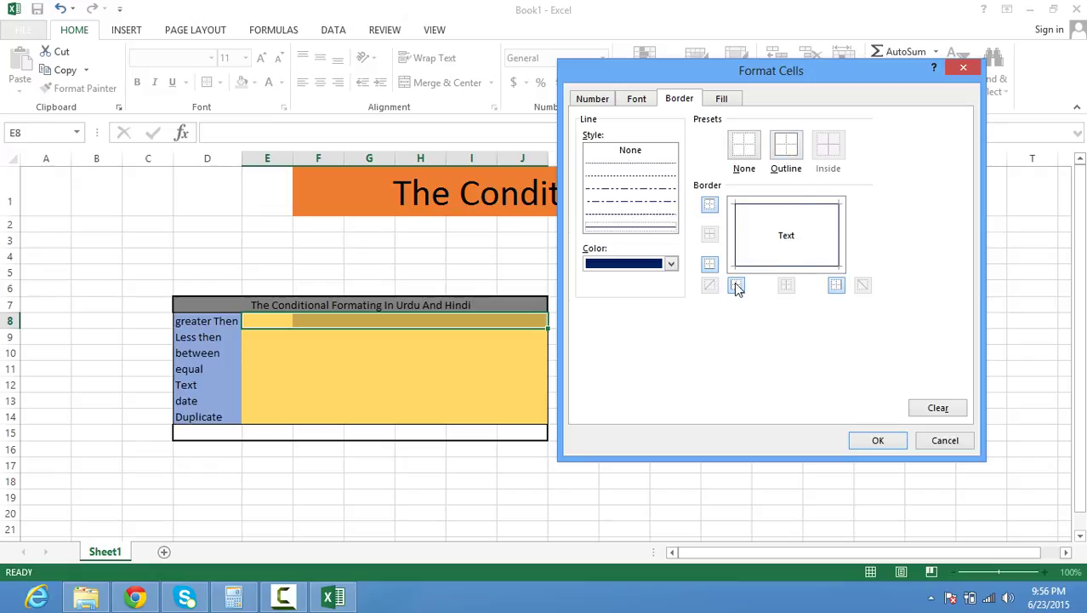
pyautogui.click(721, 99)
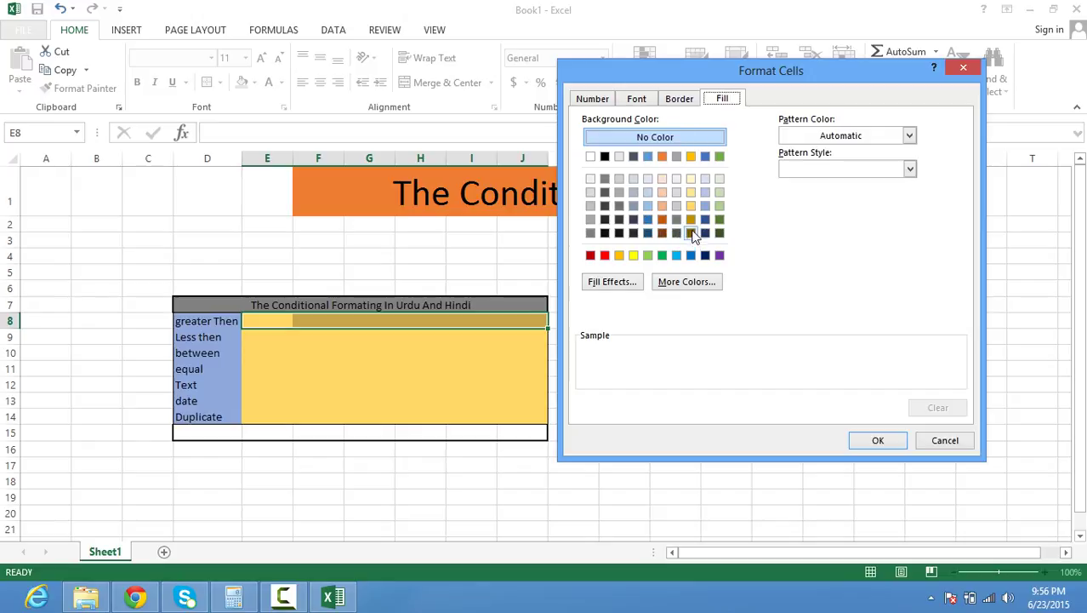
pyautogui.click(621, 255)
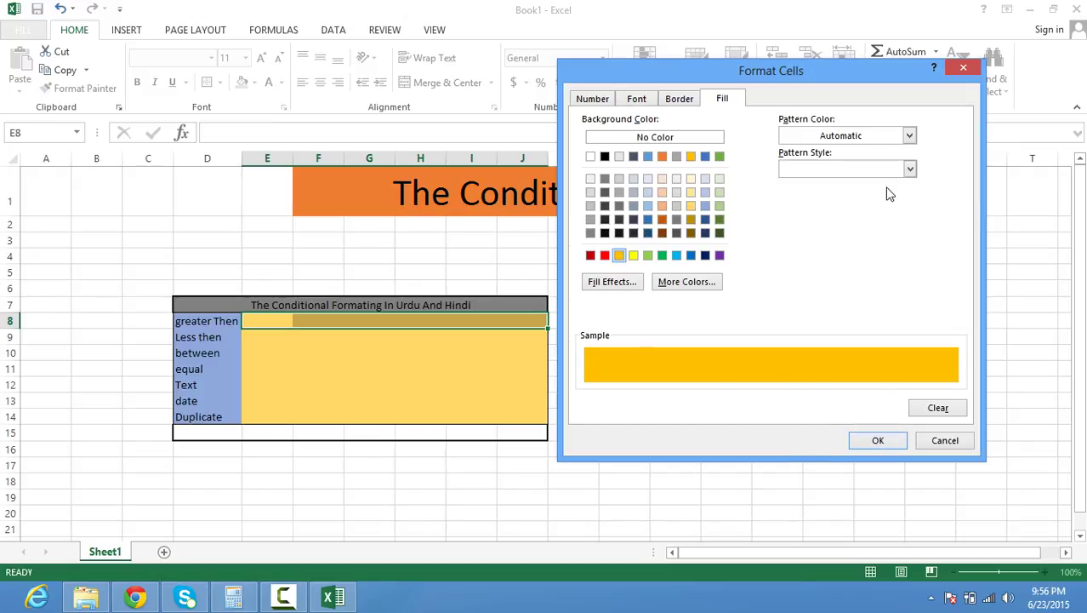
# - Try a vertical stripe pattern on the custom format's fill and reset the pattern style to none
pyautogui.click(913, 172)
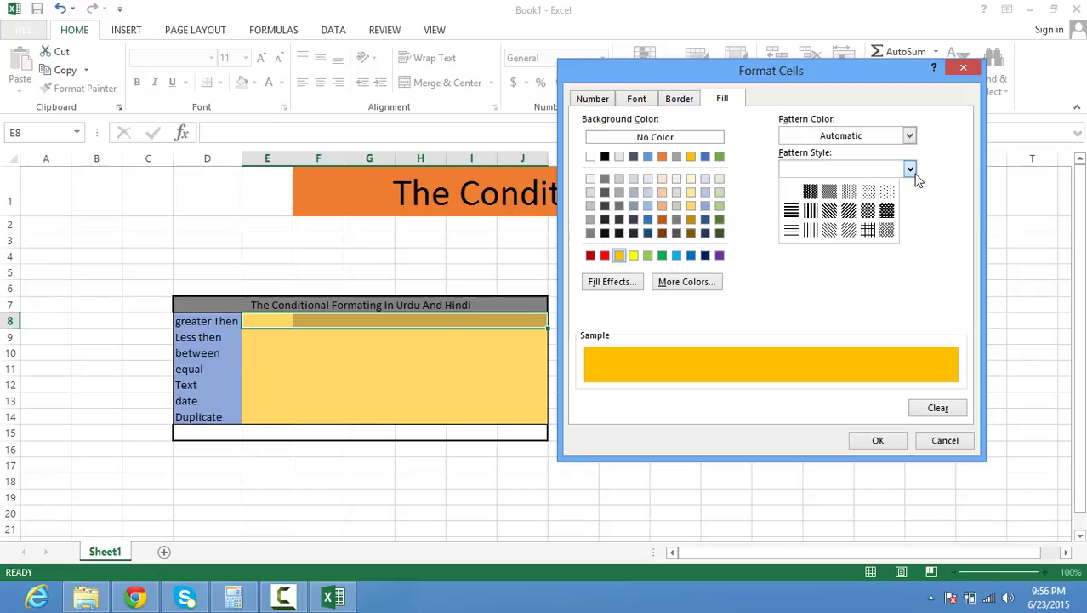
pyautogui.click(812, 212)
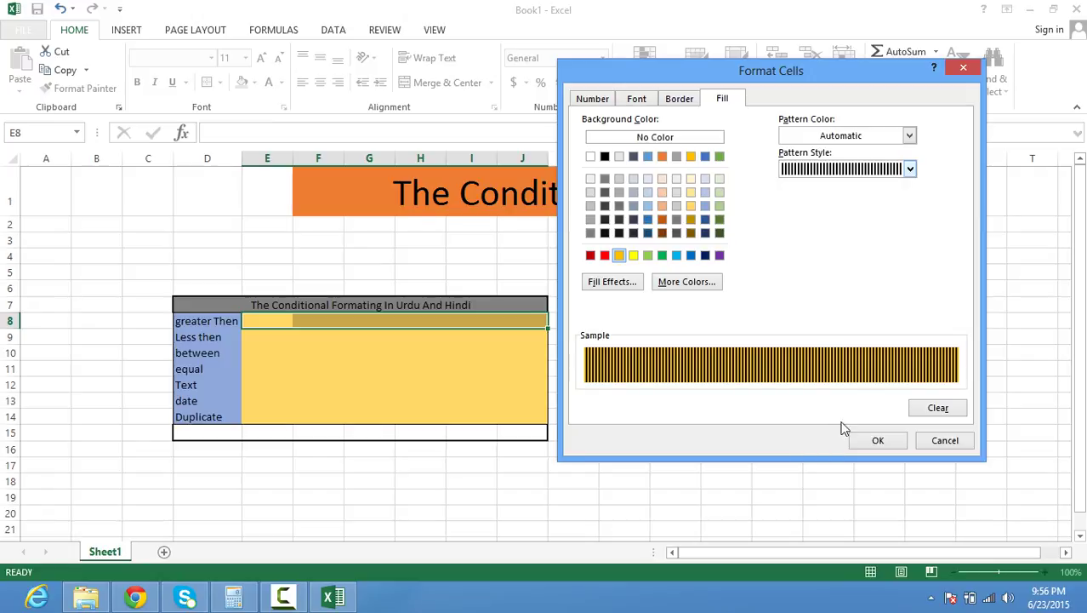
pyautogui.click(911, 169)
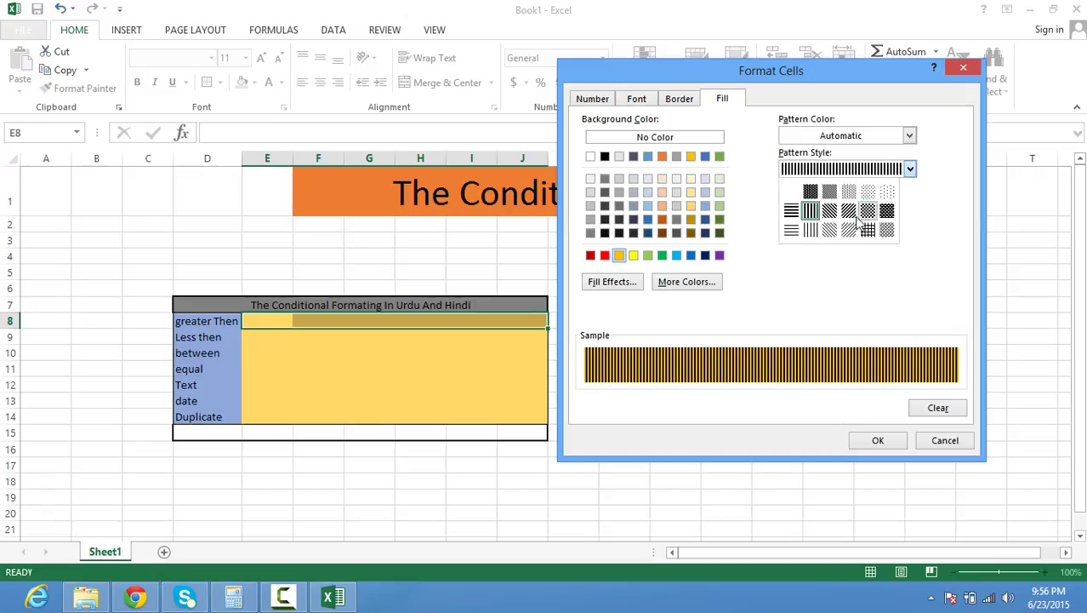
pyautogui.click(795, 193)
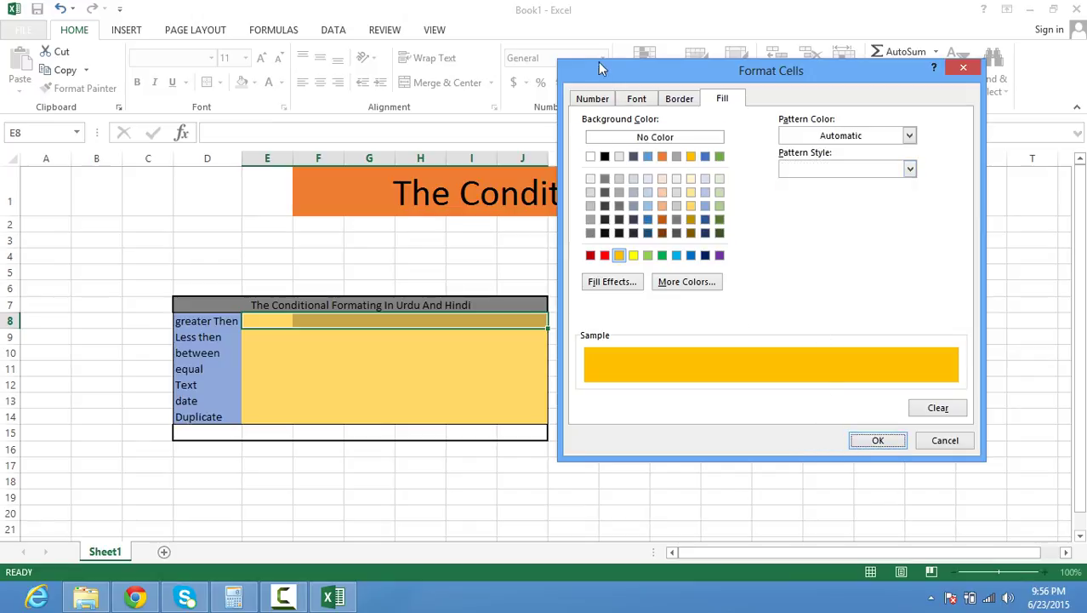
# - Review the number and font settings, accept the custom format, and apply the Greater Than rule
pyautogui.click(593, 101)
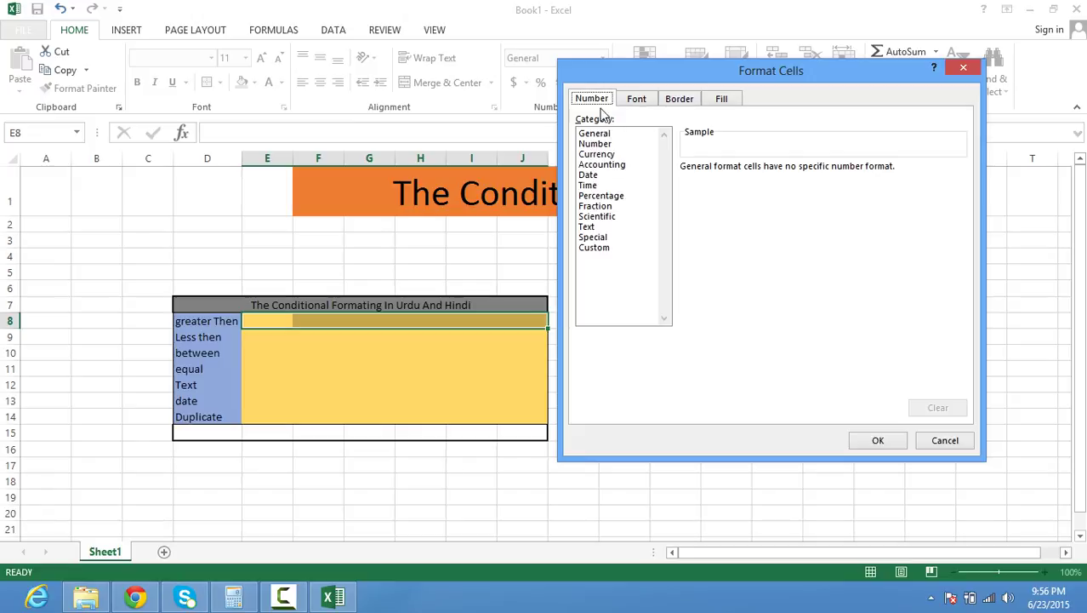
pyautogui.click(636, 99)
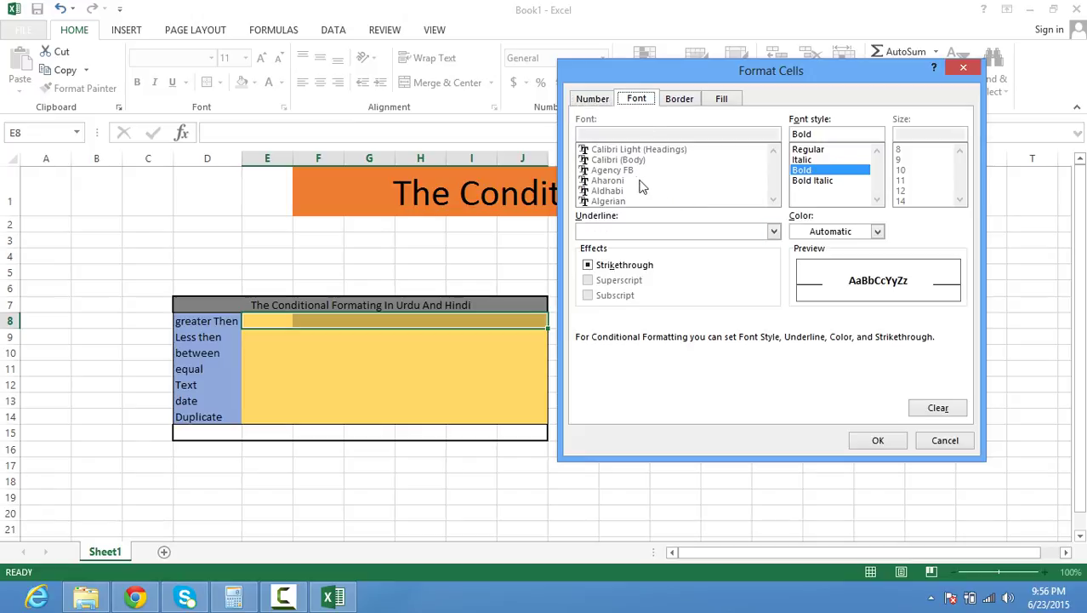
pyautogui.click(869, 446)
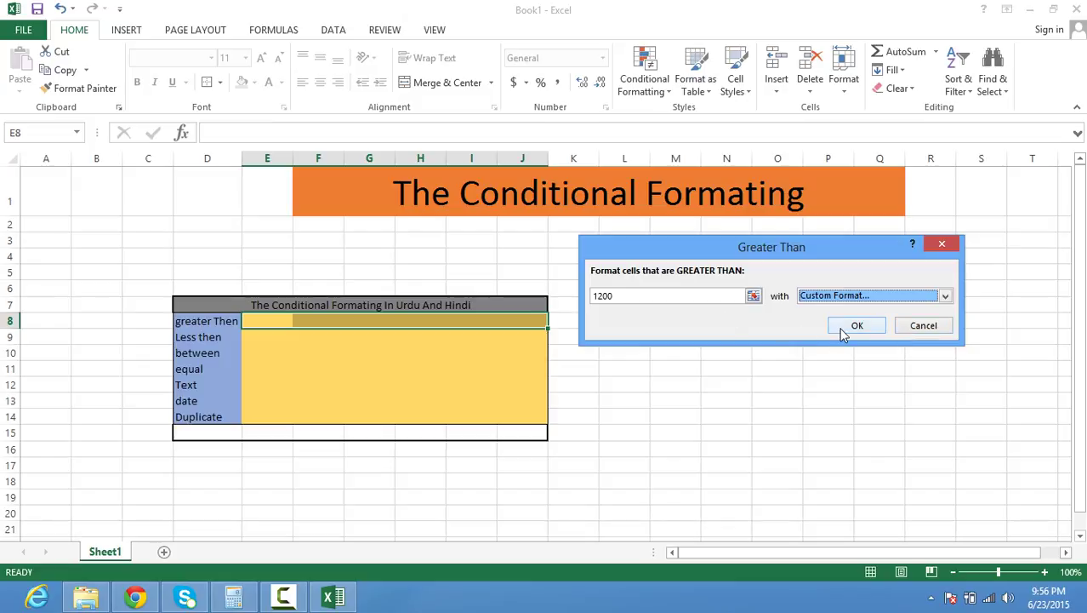
pyautogui.click(839, 328)
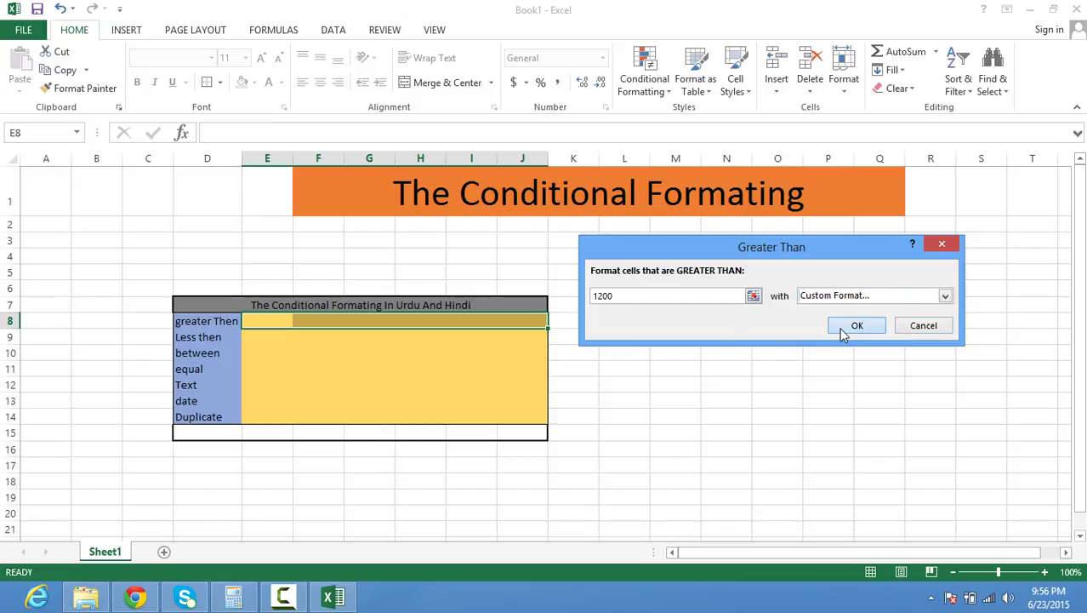
pyautogui.click(855, 326)
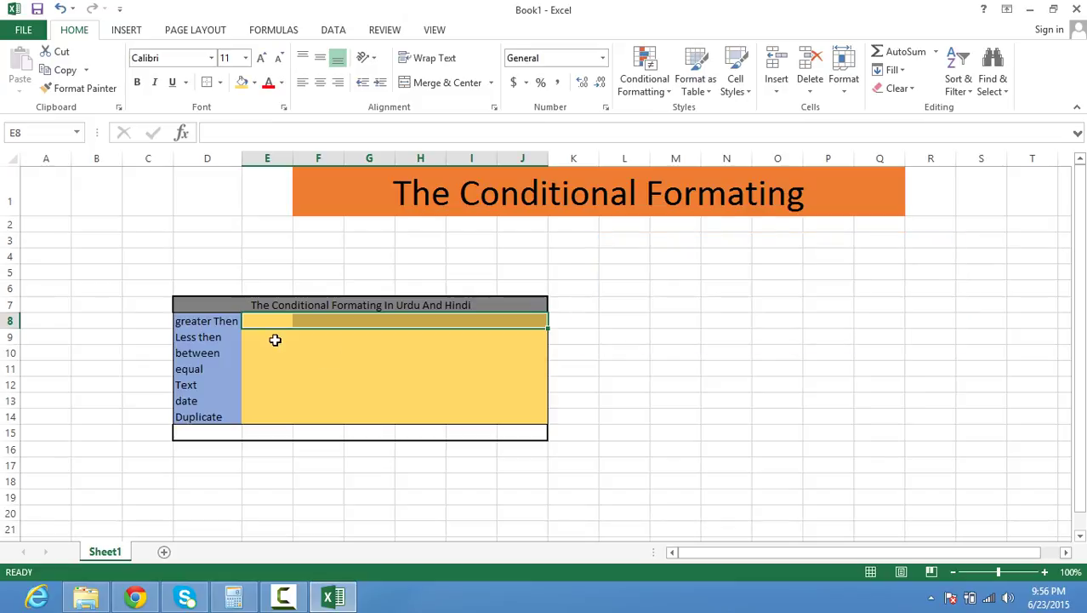
# - Enter 1000 in cell E8 of the greater Then row
pyautogui.click(271, 321)
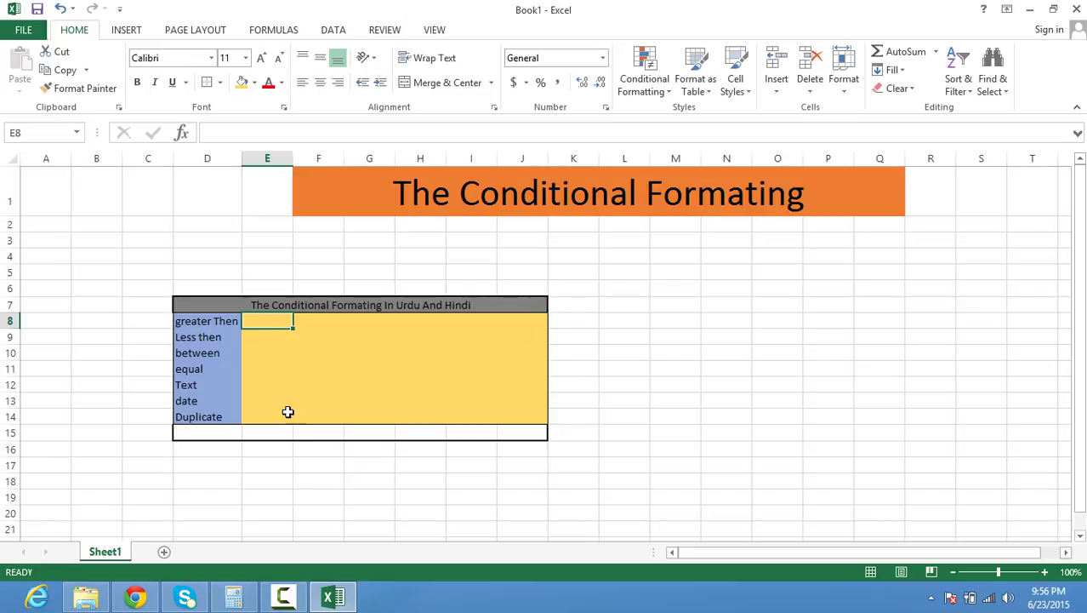
pyautogui.write('78')
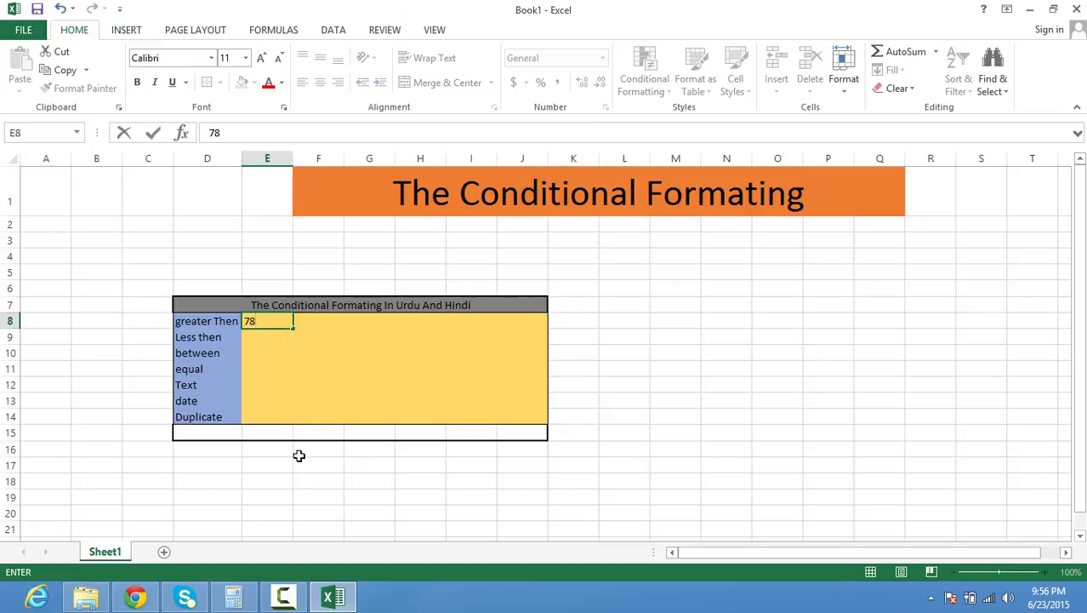
pyautogui.write('00')
pyautogui.press('BackSpace')
pyautogui.press('BackSpace')
pyautogui.press('BackSpace')
pyautogui.press('BackSpace')
pyautogui.write('1000')
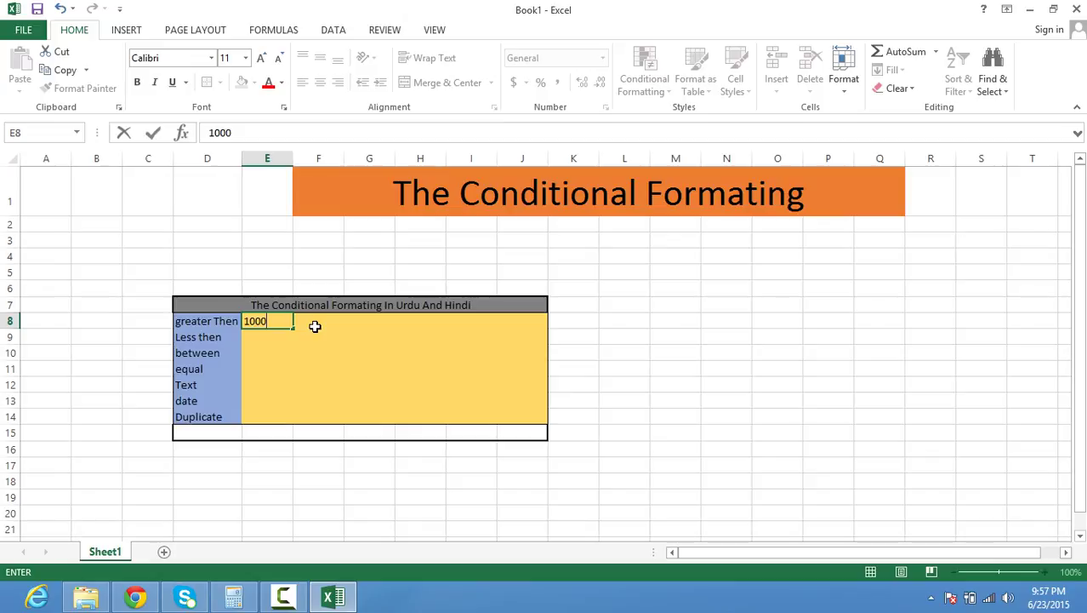
# - Fill cell F8 with 1200 and cell G8 with 1500
pyautogui.click(315, 325)
pyautogui.write('1200')
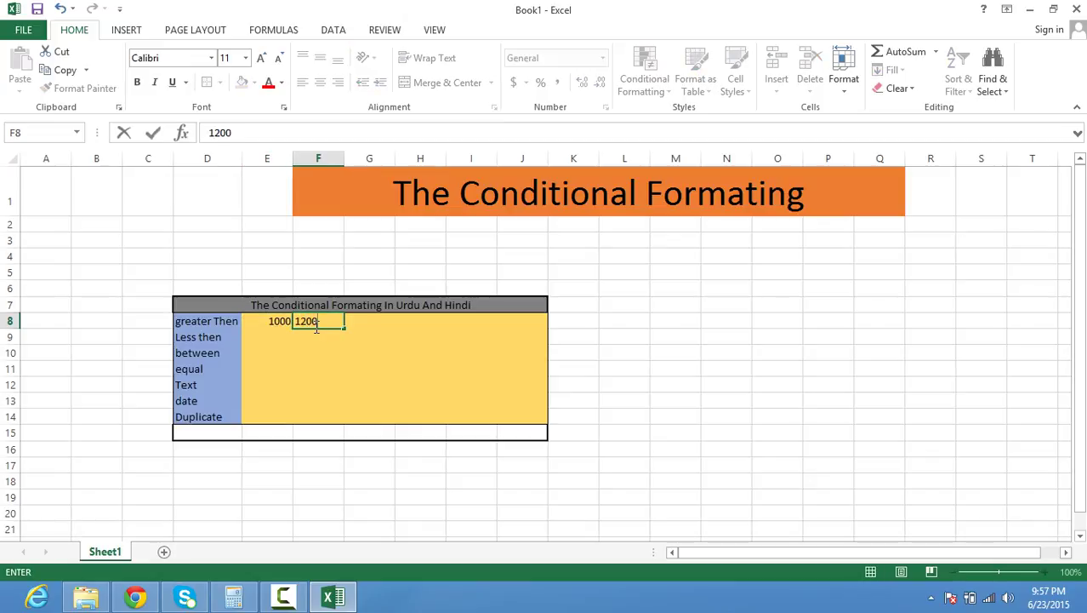
pyautogui.press('Tab')
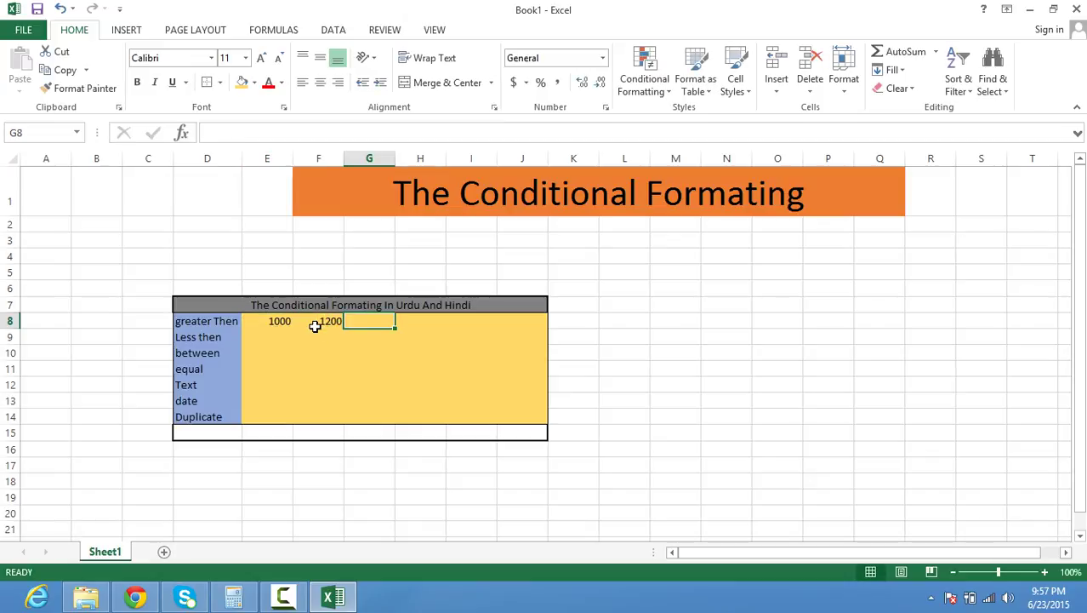
pyautogui.write('1500')
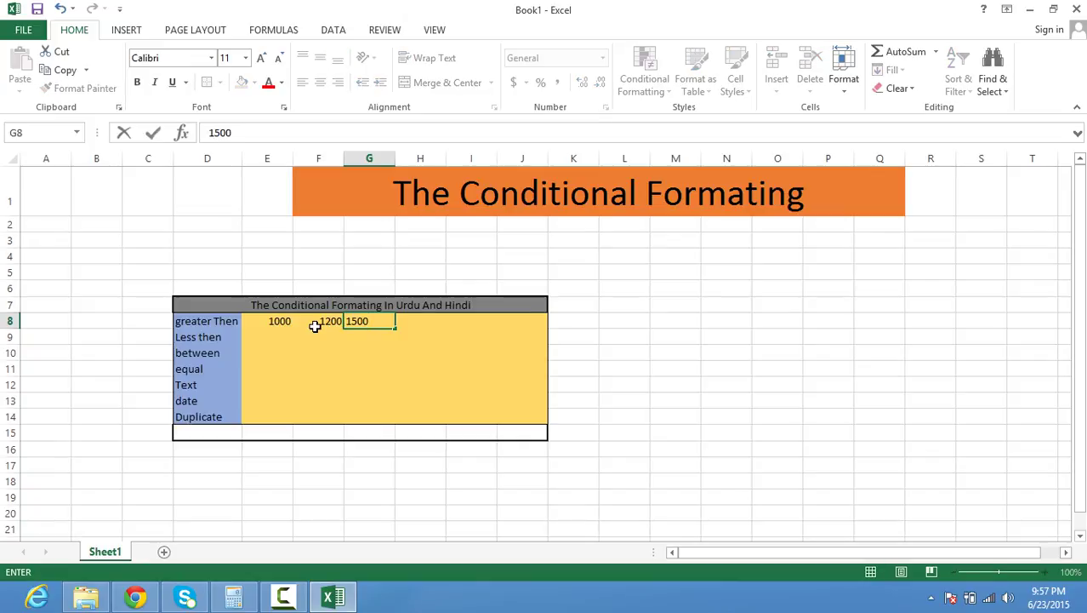
pyautogui.press('Tab')
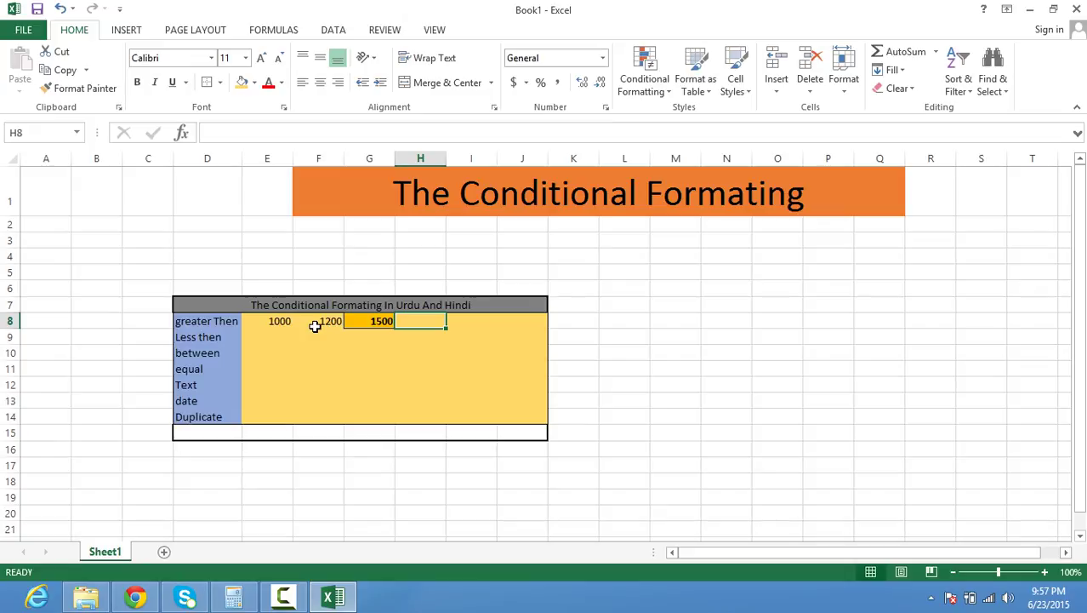
# - Fill cell H8 with 4500 and cell I8 with 1150
pyautogui.write('4500')
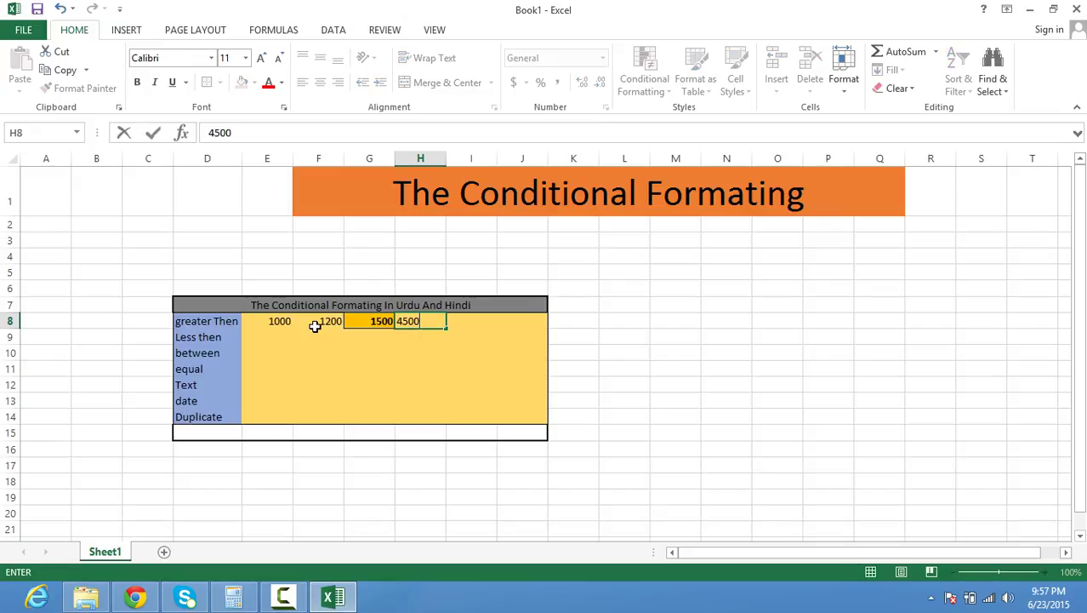
pyautogui.press('Tab')
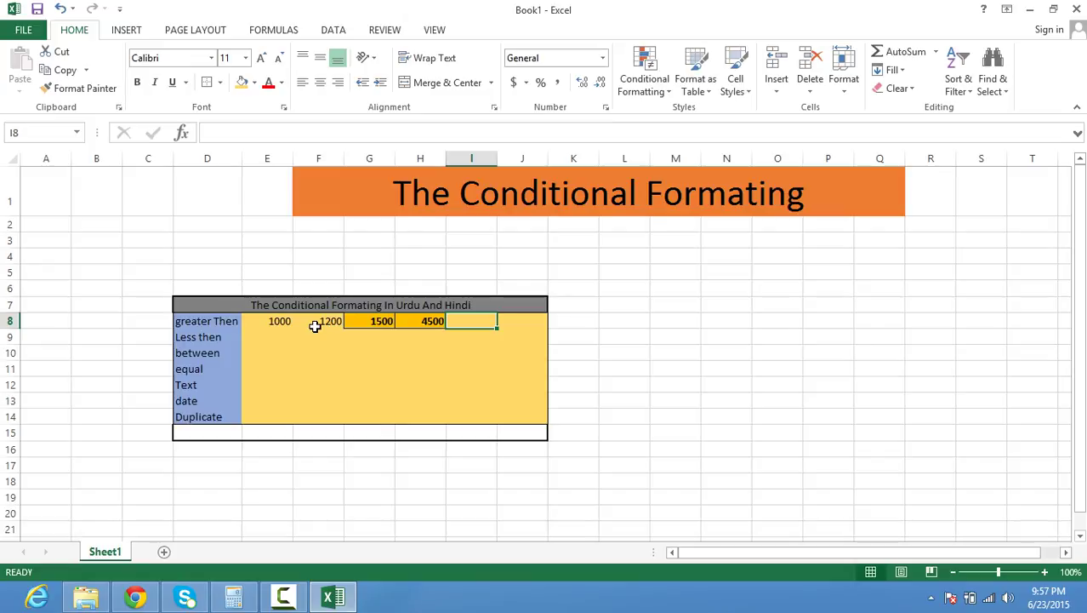
pyautogui.write('1')
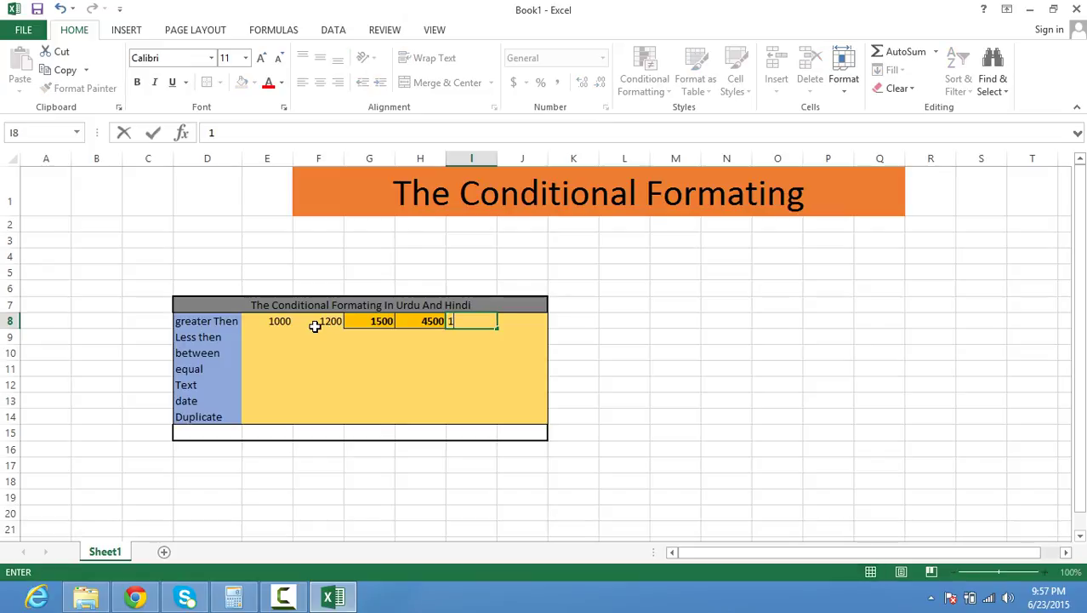
pyautogui.write('150')
pyautogui.press('Tab')
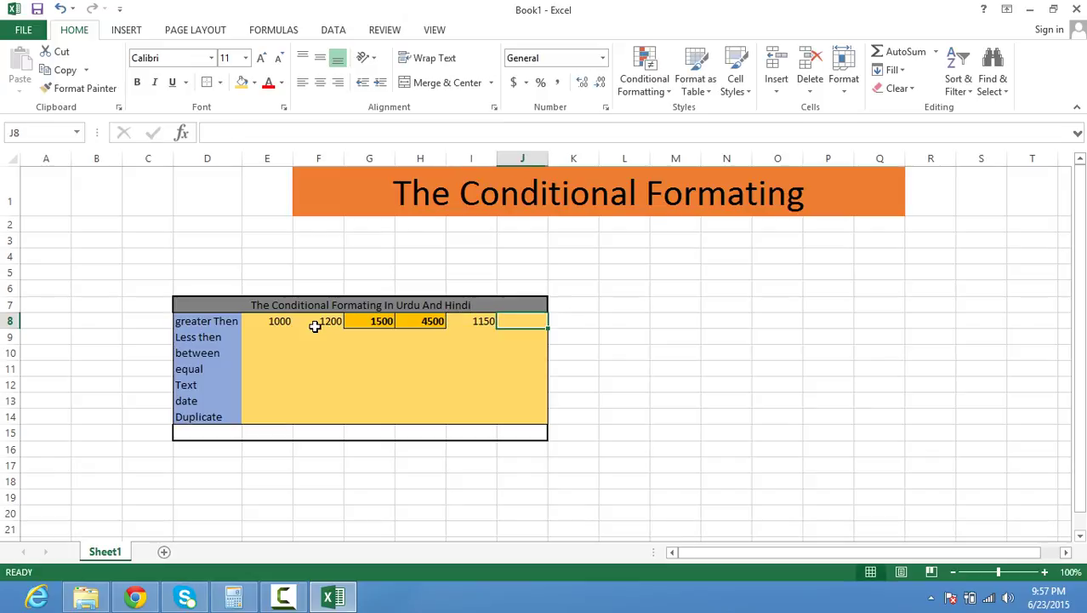
# - Enter 5500 in cell J8 of the greater Then row and move to cell E9 in the Less then row
pyautogui.write('5500')
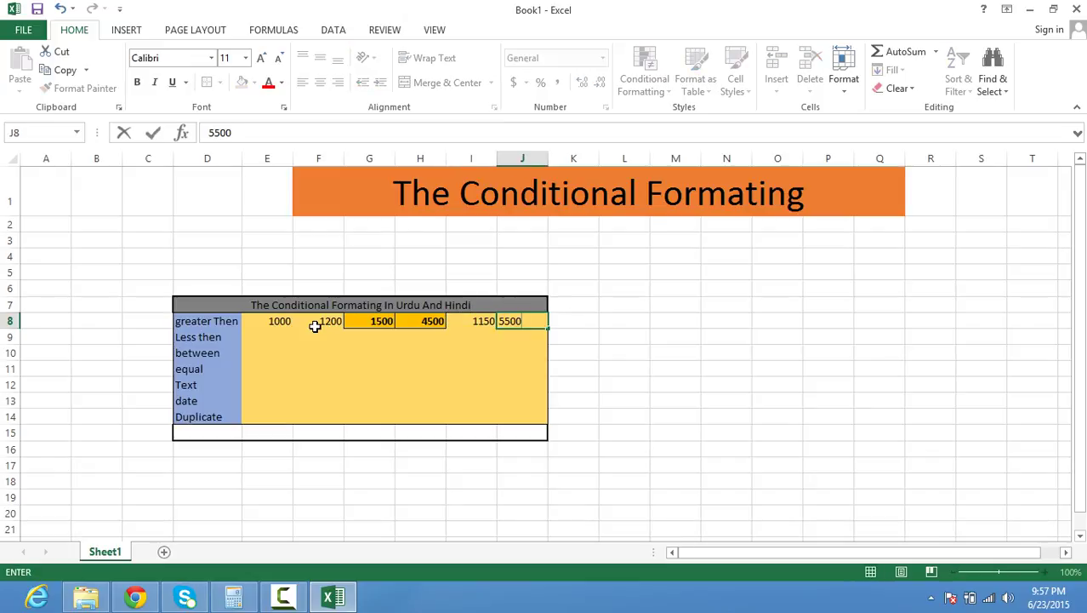
pyautogui.press('Return')
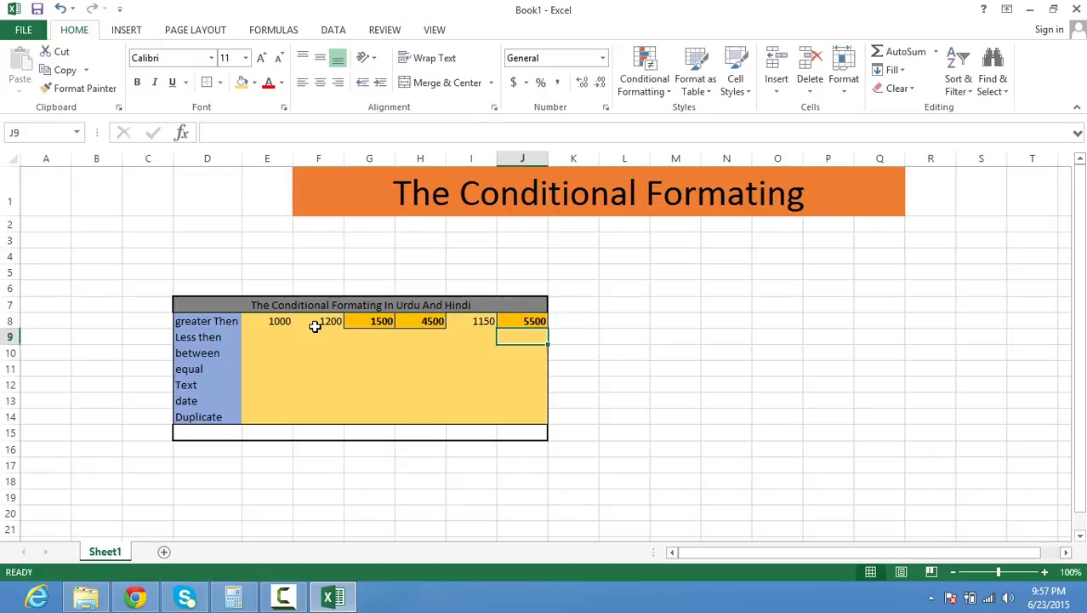
pyautogui.press('Left')
pyautogui.press('Left')
pyautogui.press('Left')
pyautogui.press('Left')
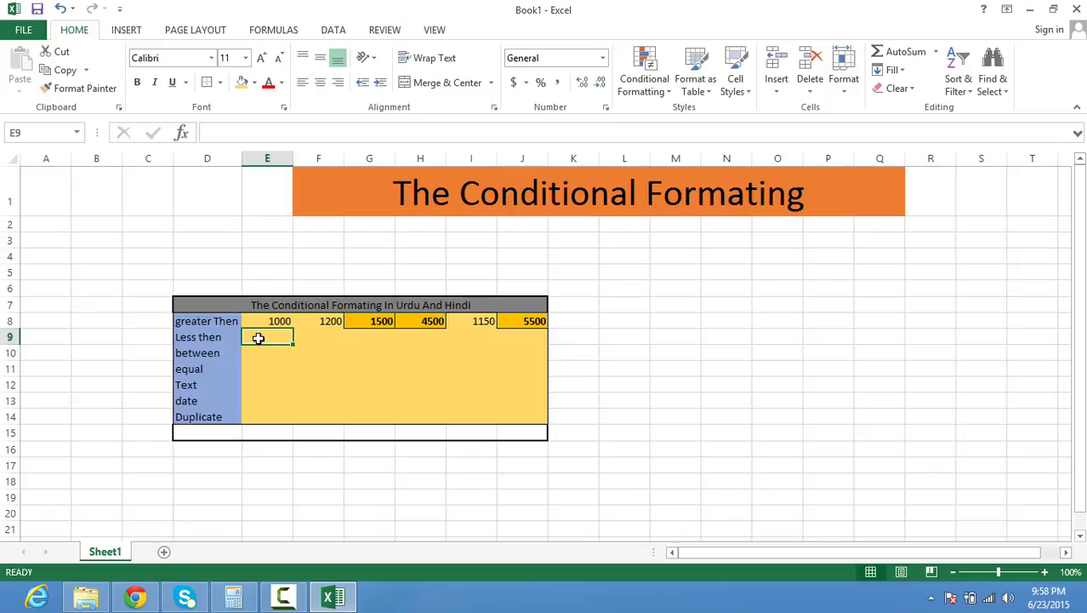
# - Apply a Less Than 2600 highlight rule to E9:J9 using Green Fill with Dark Green Text
pyautogui.moveTo(254, 338); pyautogui.dragTo(513, 342)
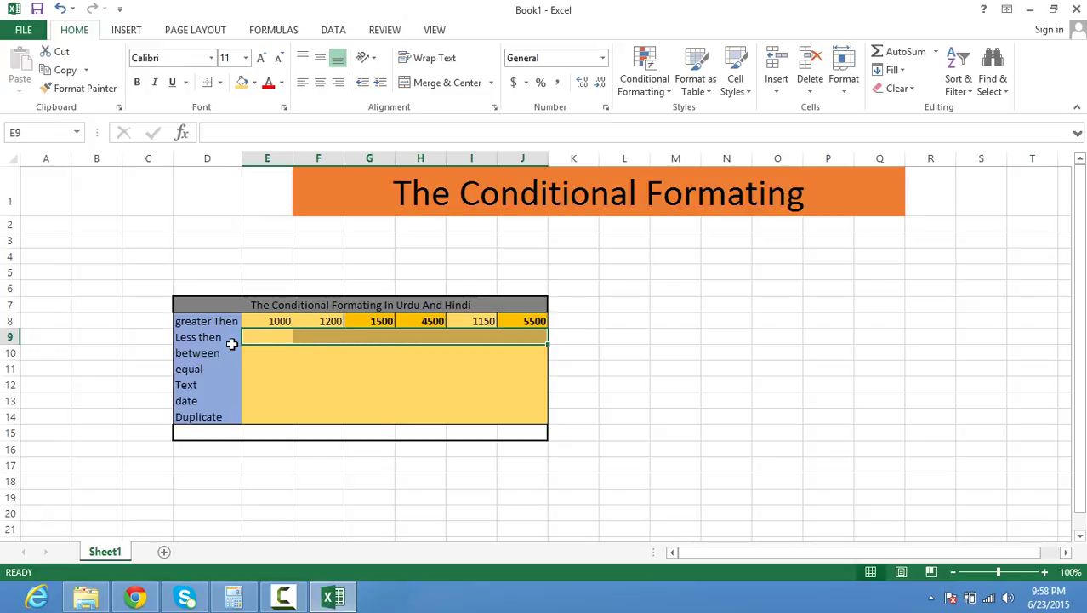
pyautogui.click(655, 85)
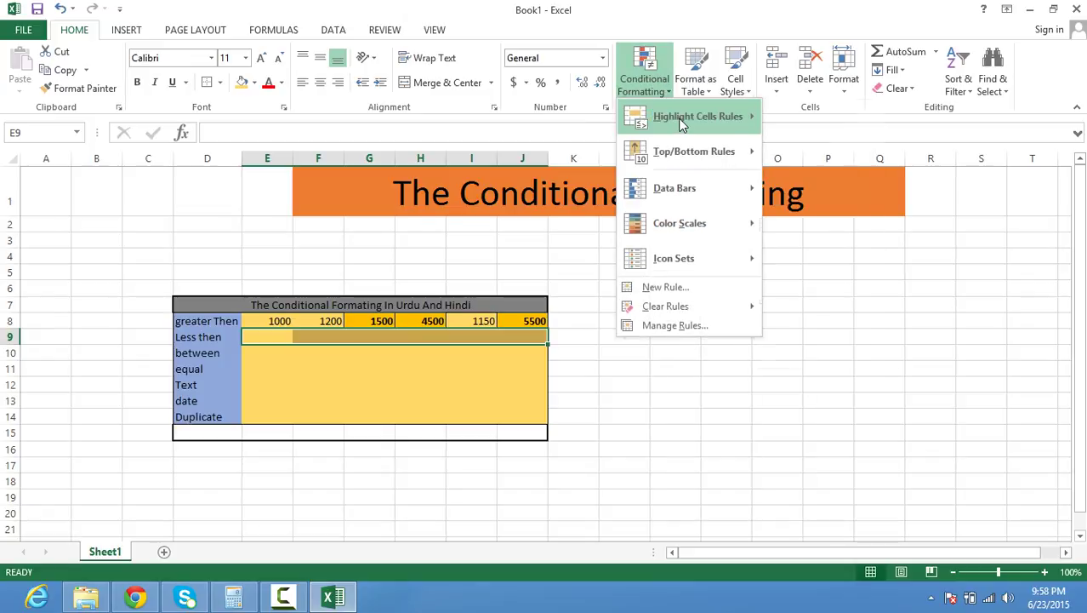
pyautogui.moveTo(680, 124)
pyautogui.click(809, 118)
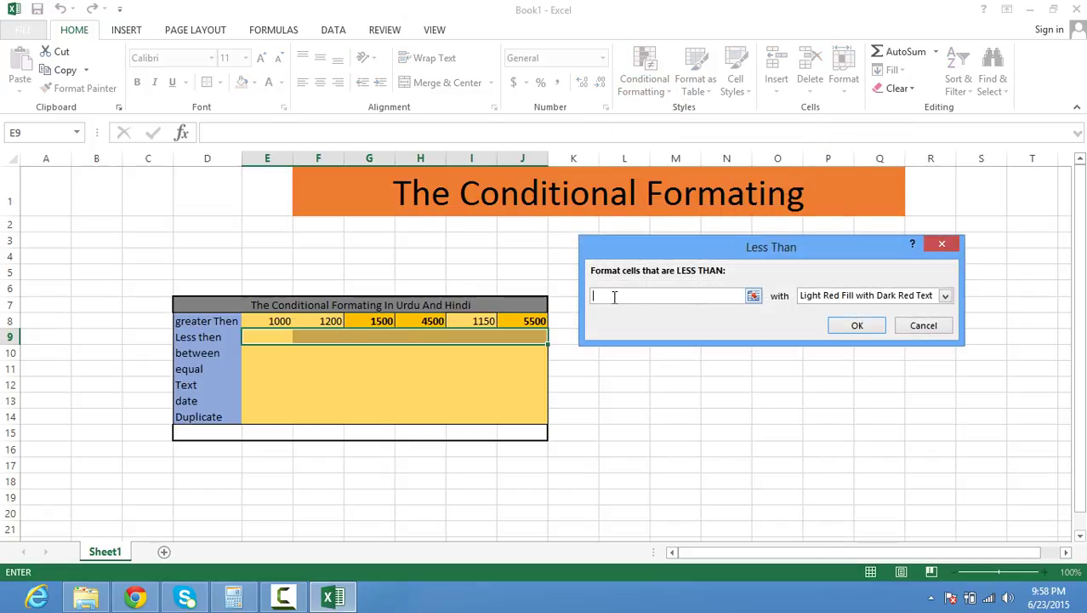
pyautogui.write('2600')
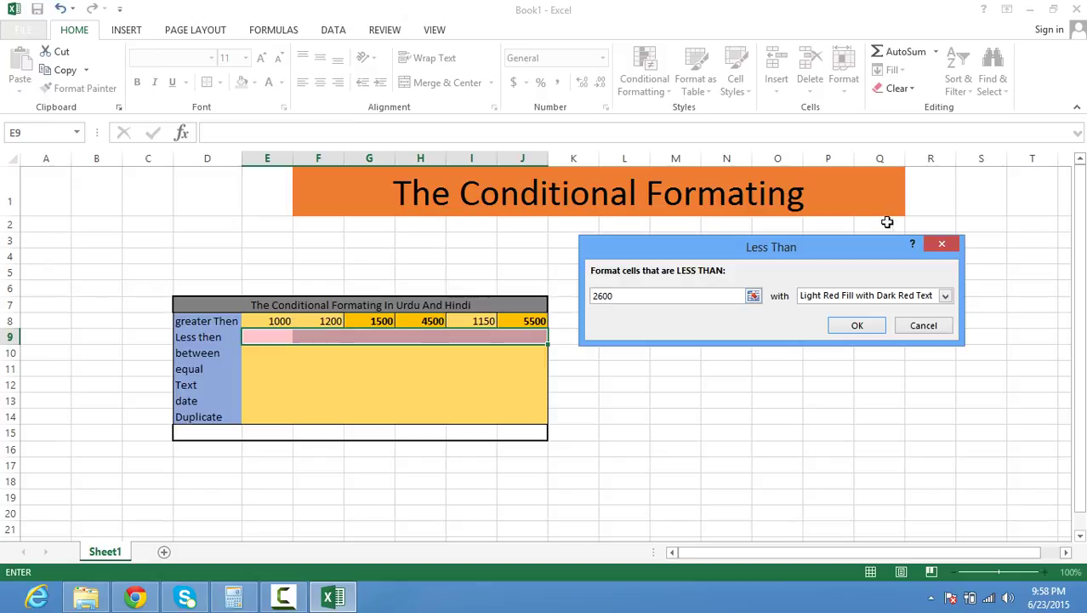
pyautogui.click(901, 295)
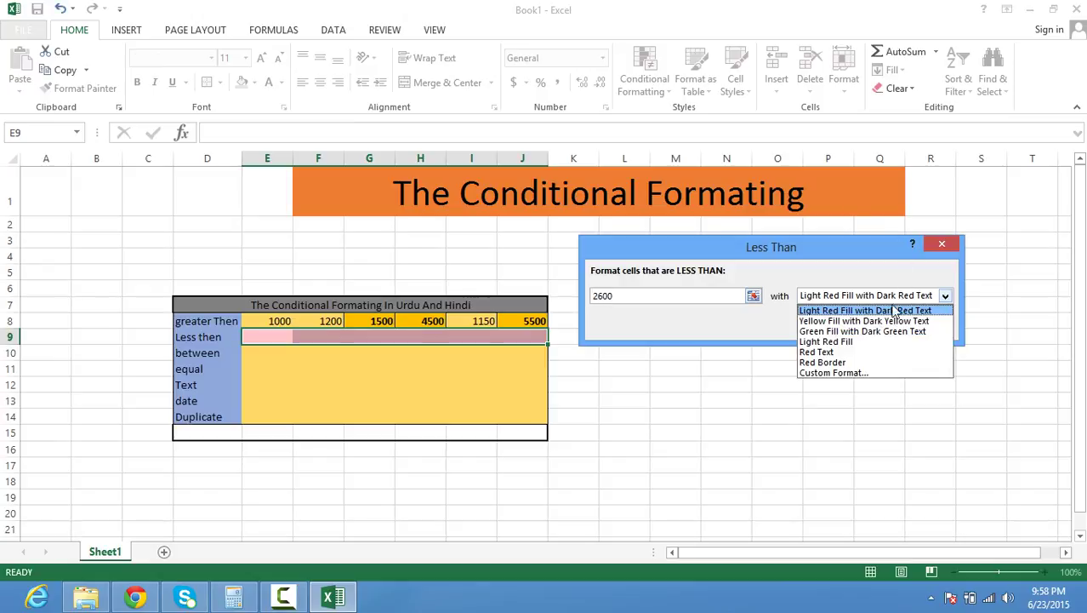
pyautogui.click(859, 331)
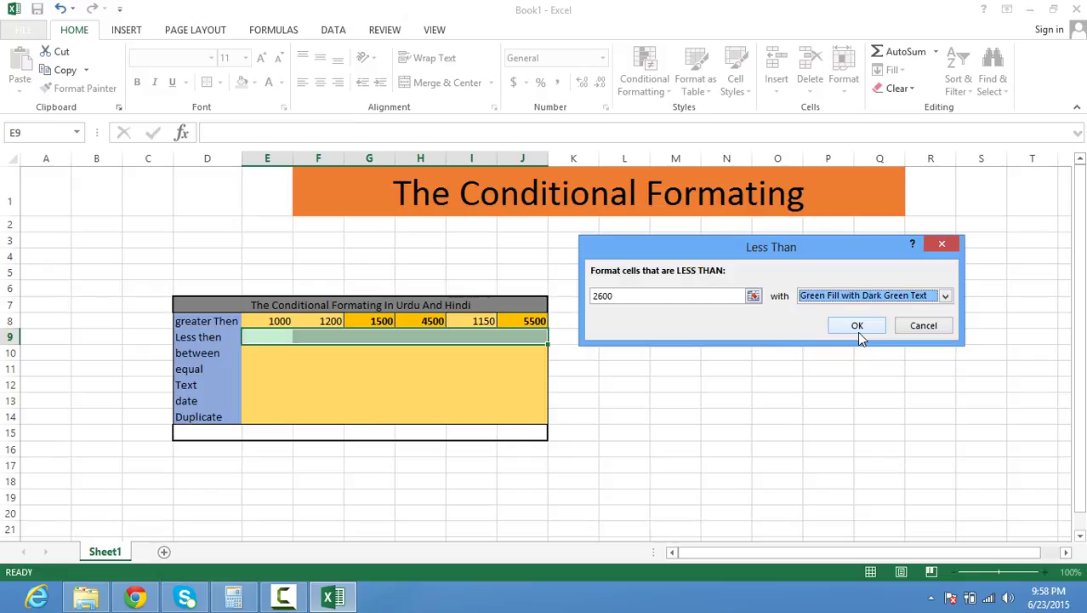
pyautogui.click(789, 325)
# - Fill cells E9, F9 and G9 of the Less then row with 4500, 1200 and 1800
pyautogui.click(274, 336)
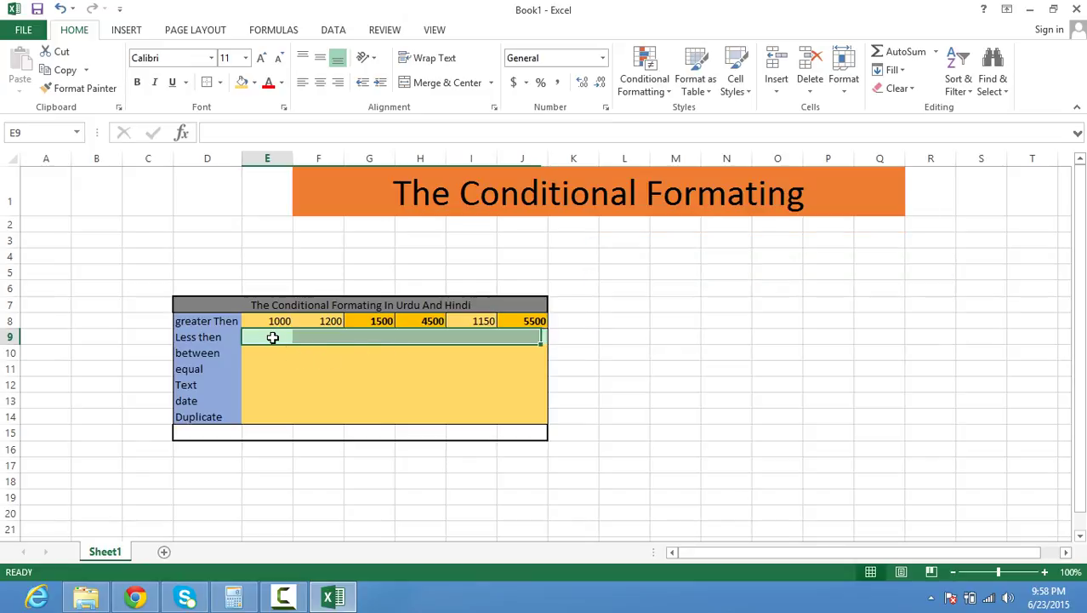
pyautogui.click(280, 398)
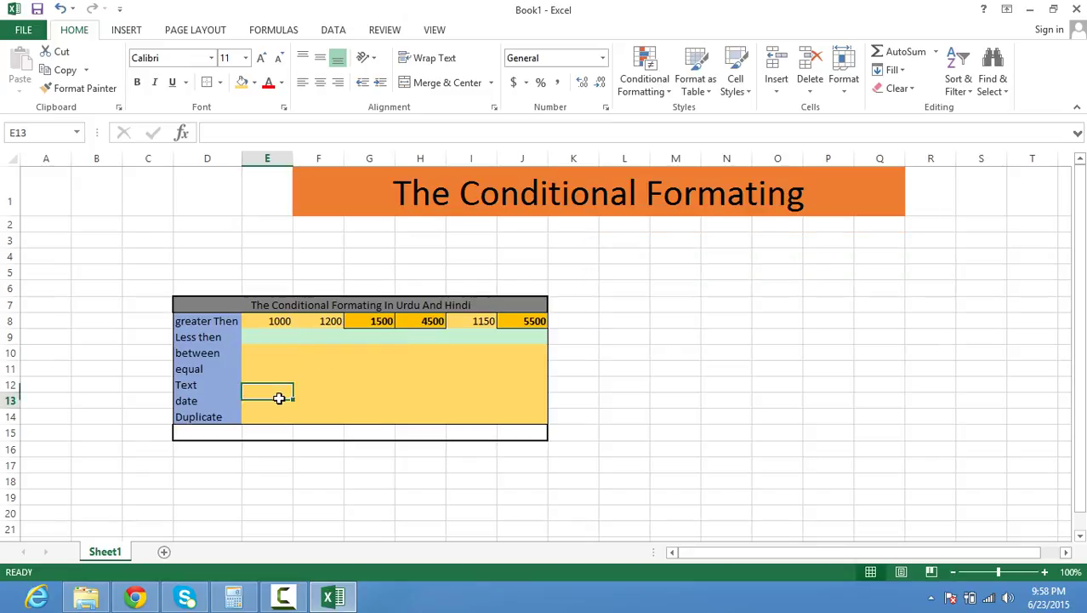
pyautogui.click(267, 337)
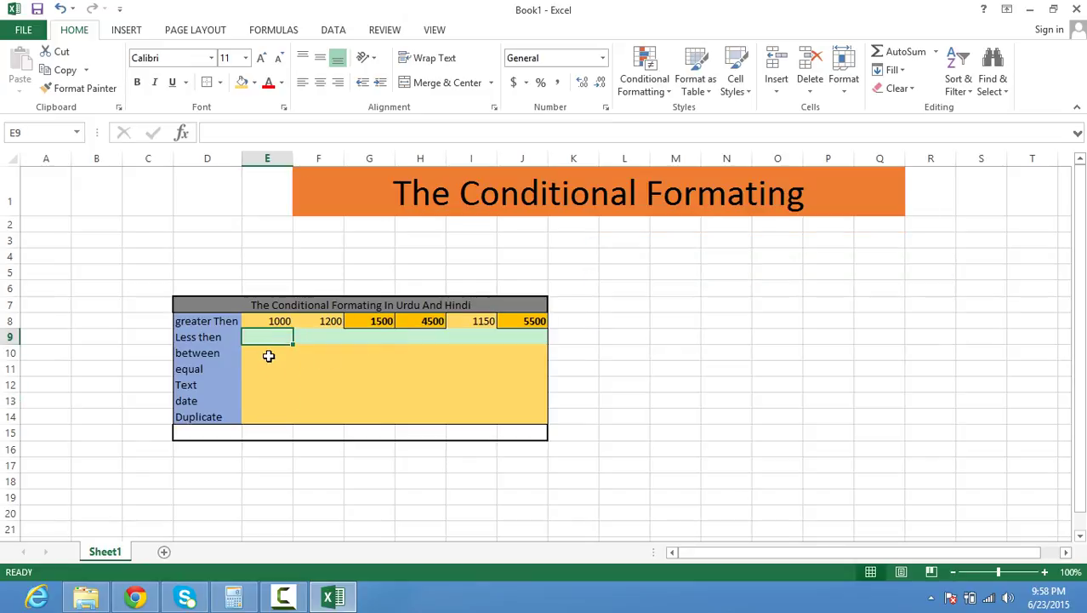
pyautogui.write('4500')
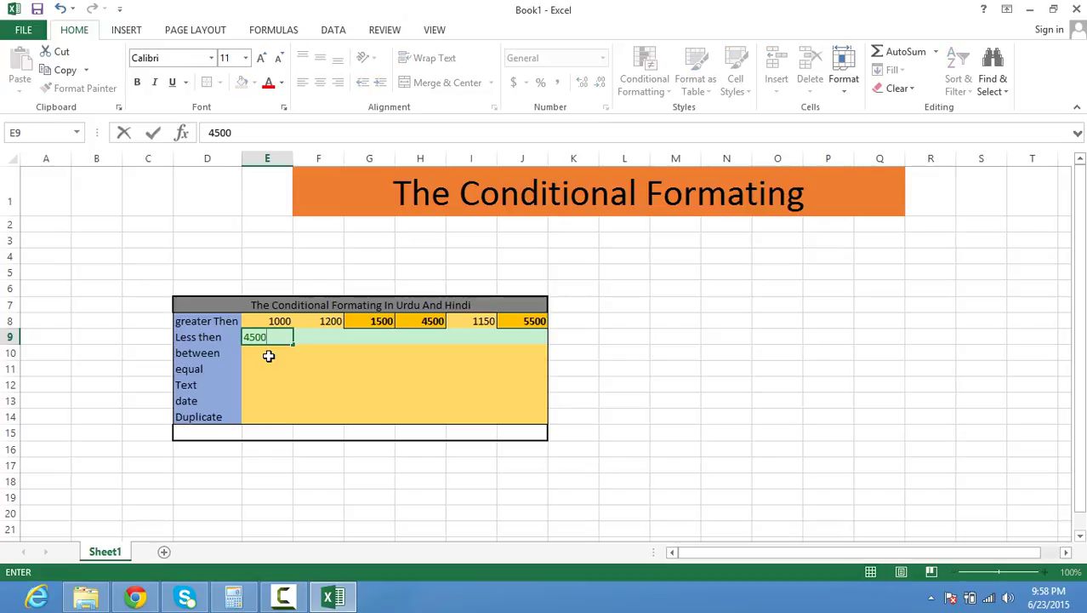
pyautogui.press('Tab')
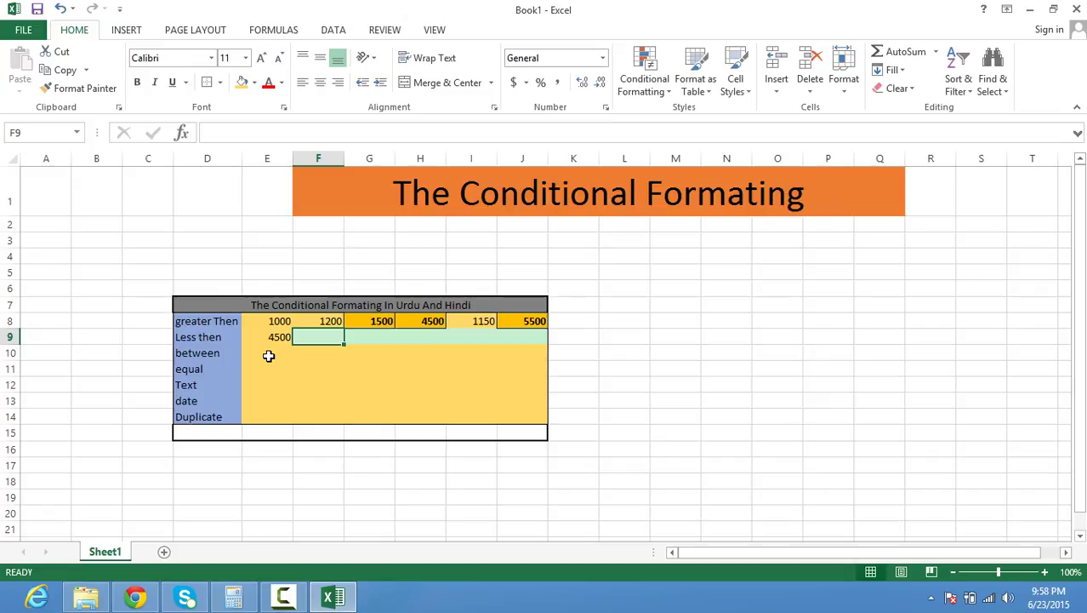
pyautogui.write('1200')
pyautogui.press('Tab')
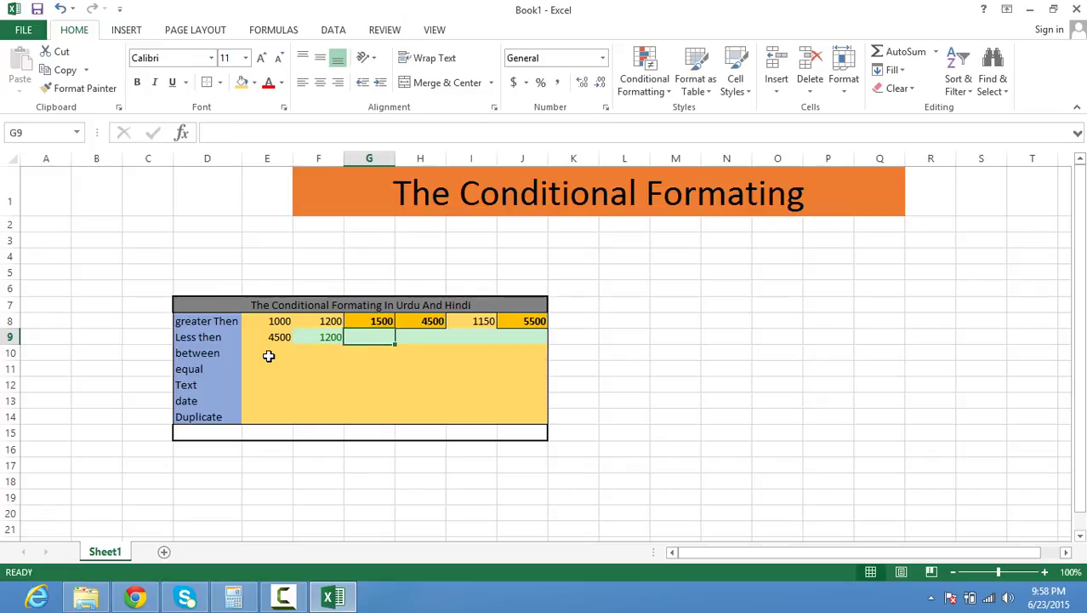
pyautogui.write('1800')
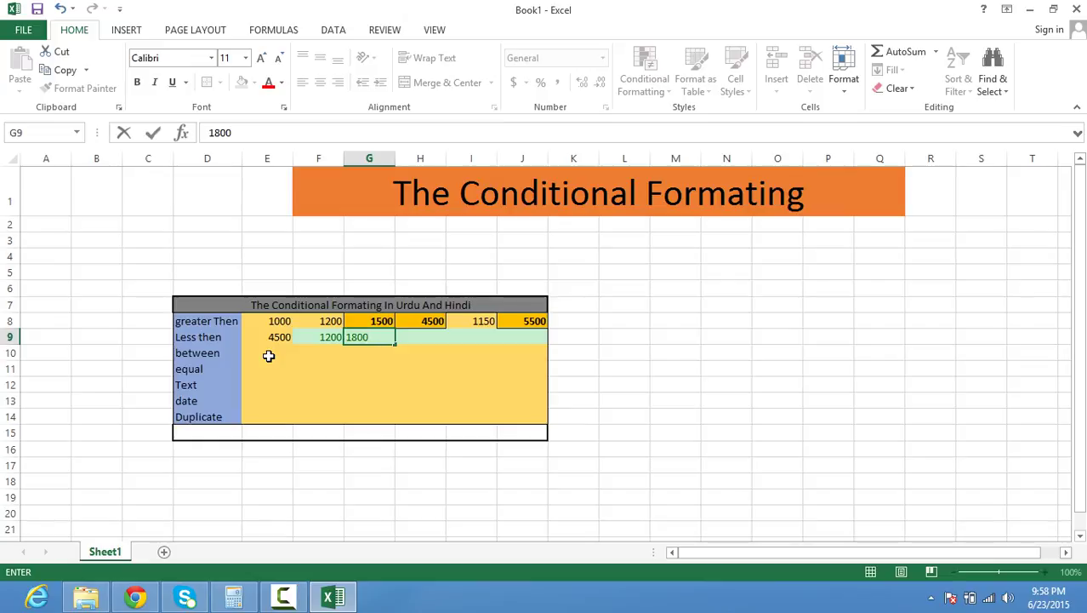
pyautogui.press('Tab')
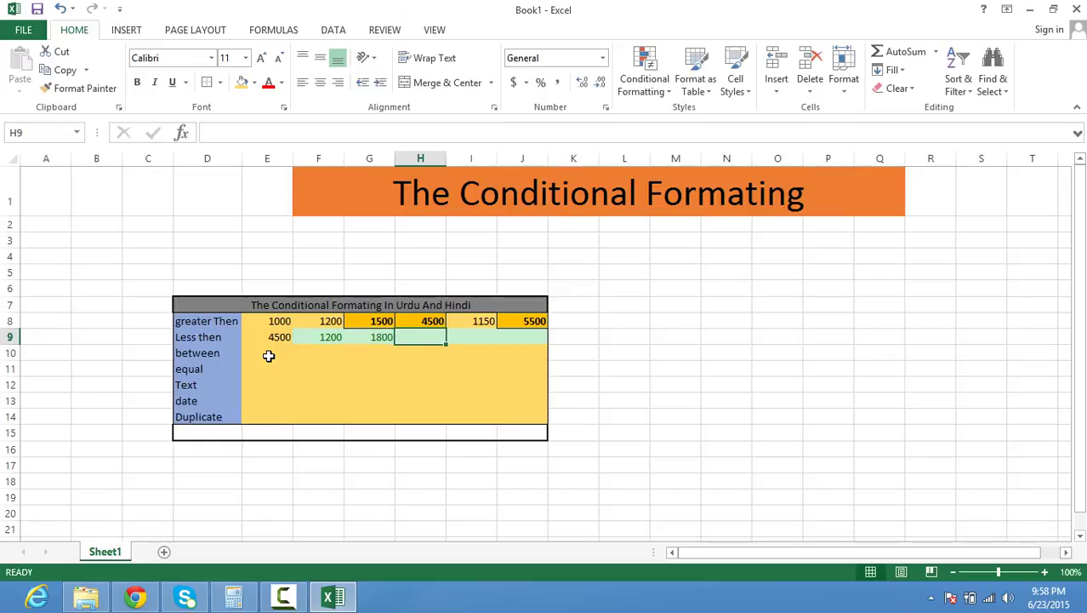
# - Fill cells H9, I9 and J9 with 3000, 2200 and 8000, and move to cell E10 in the between row
pyautogui.write('3000')
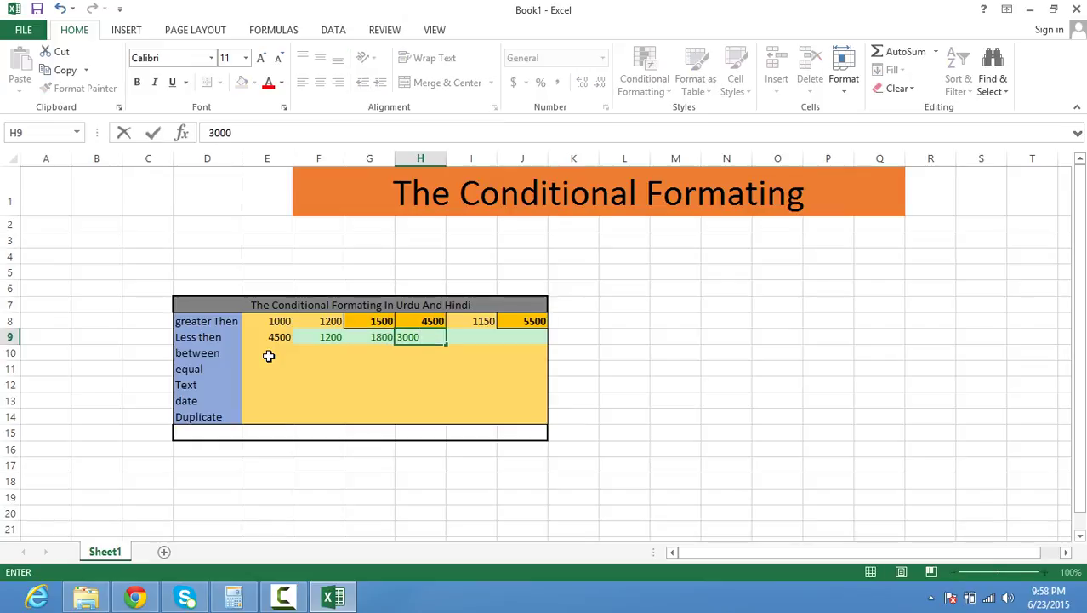
pyautogui.press('Tab')
pyautogui.write('220')
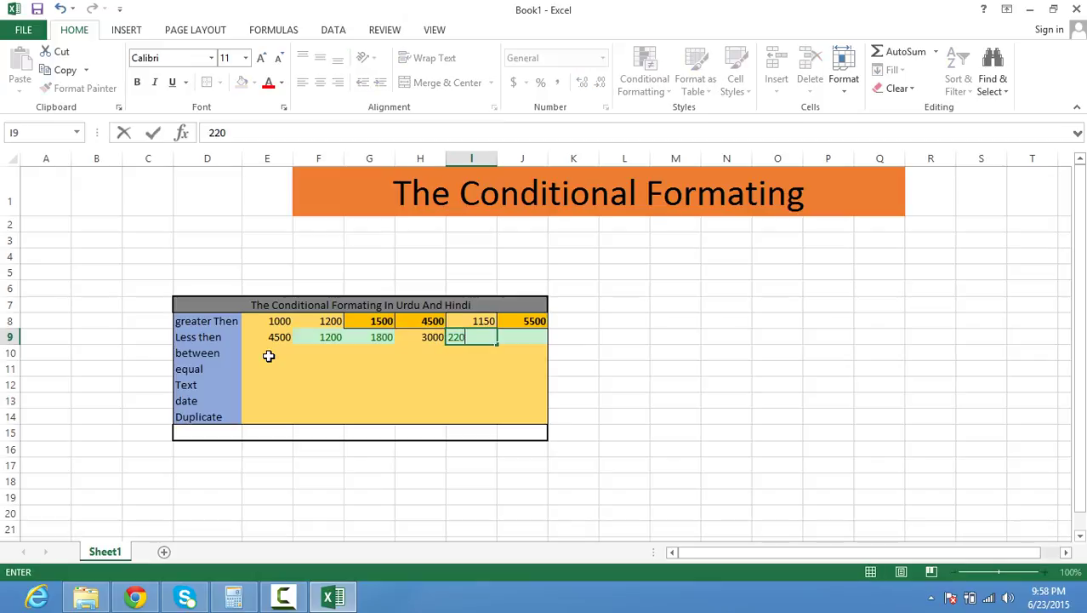
pyautogui.write('0')
pyautogui.press('Tab')
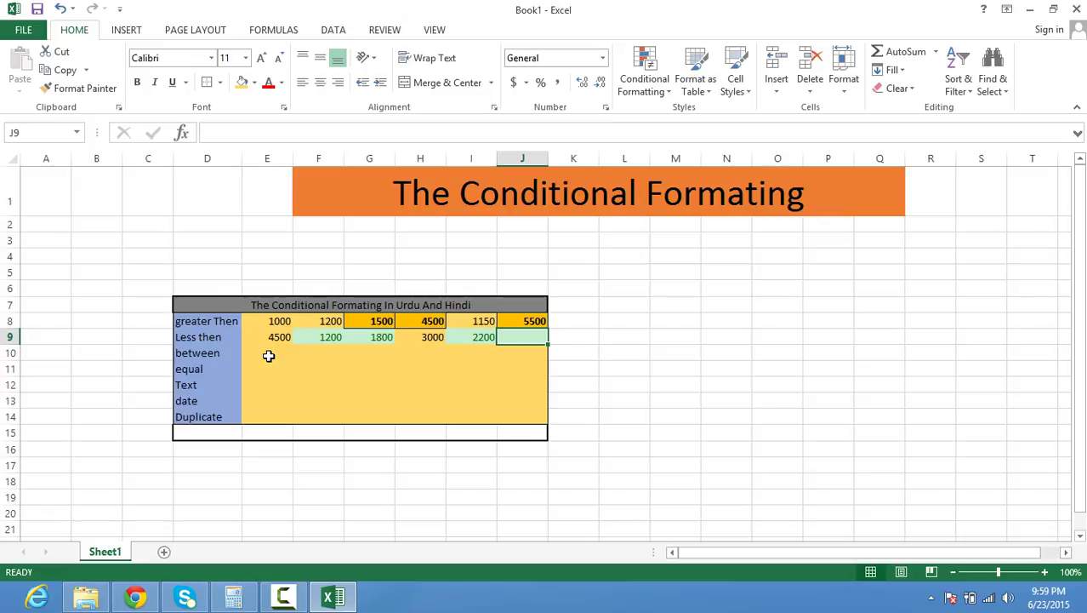
pyautogui.write('8000')
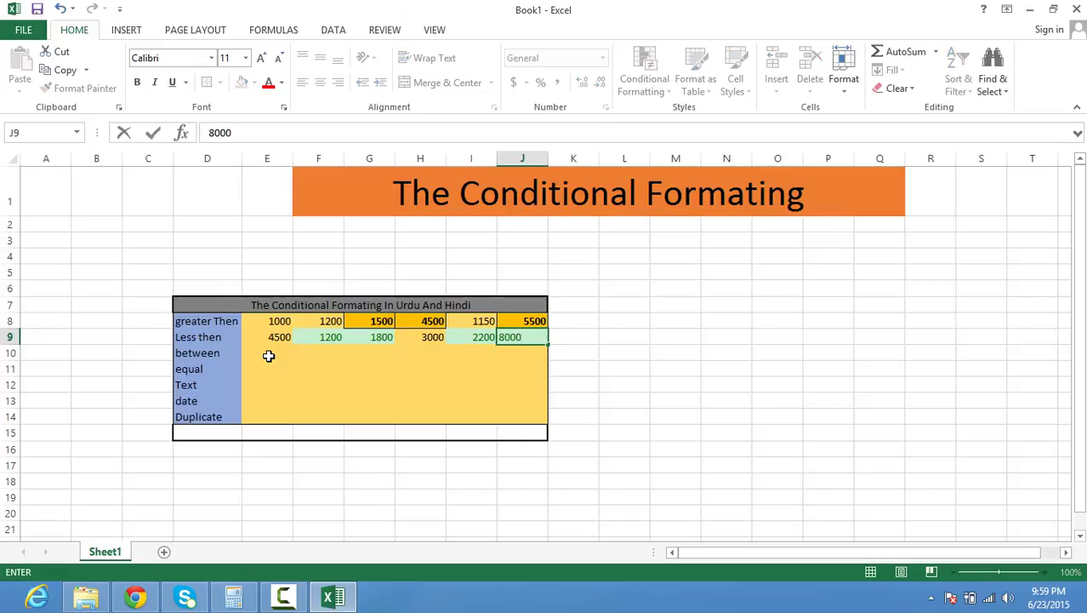
pyautogui.press('Return')
pyautogui.press('Left')
pyautogui.press('Left')
pyautogui.press('Left')
pyautogui.press('Left')
pyautogui.press('Left')
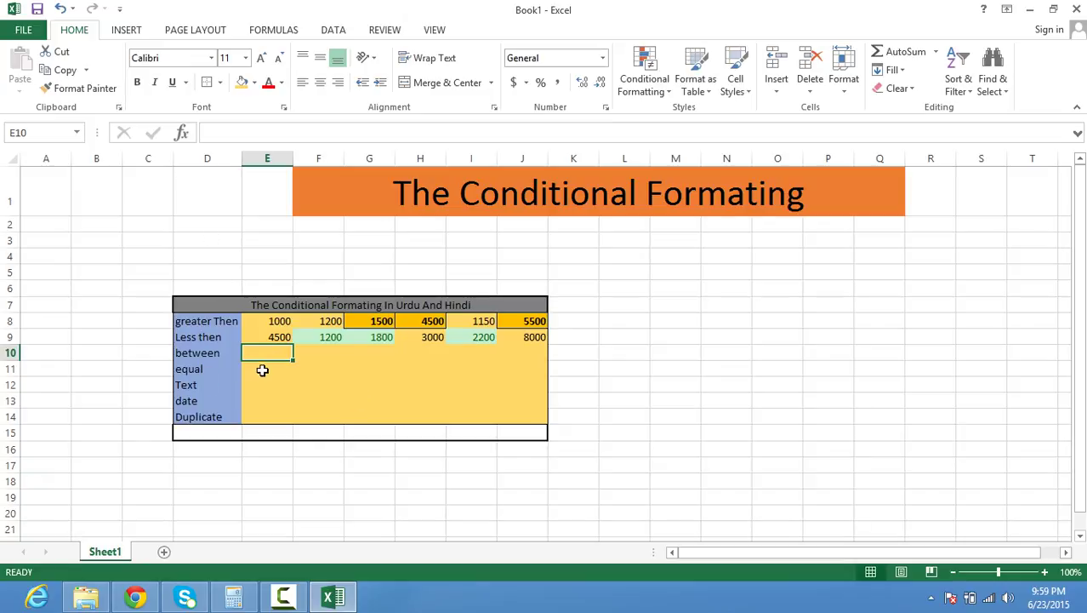
# - Apply a Between highlight rule to E10:J10 for values from 2500 to 3000, with Light Red Fill with Dark Red Text
pyautogui.moveTo(282, 350); pyautogui.dragTo(507, 347)
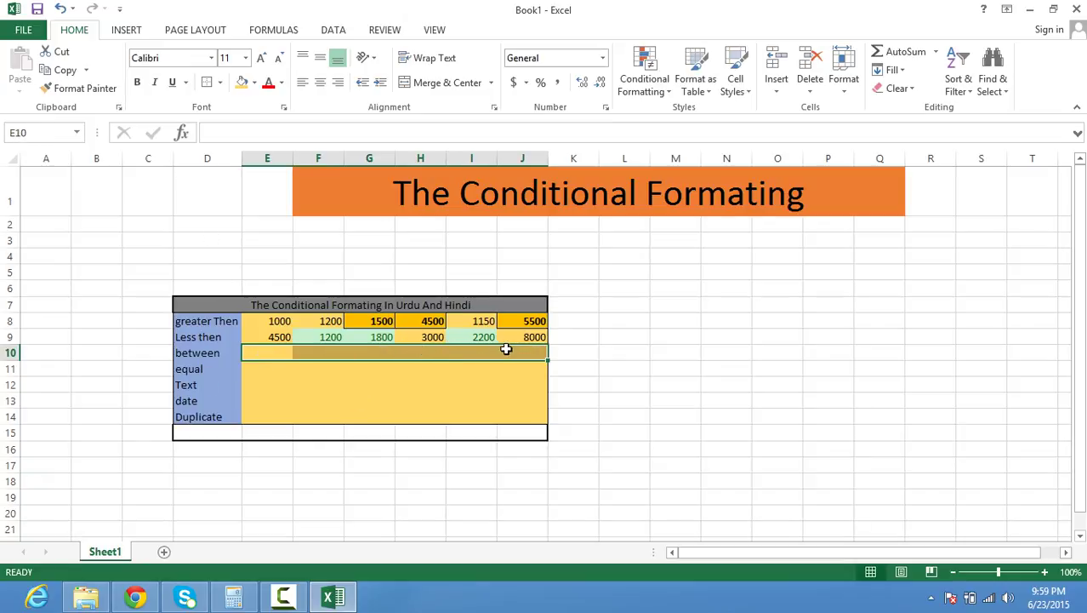
pyautogui.click(651, 68)
pyautogui.moveTo(737, 110)
pyautogui.click(861, 195)
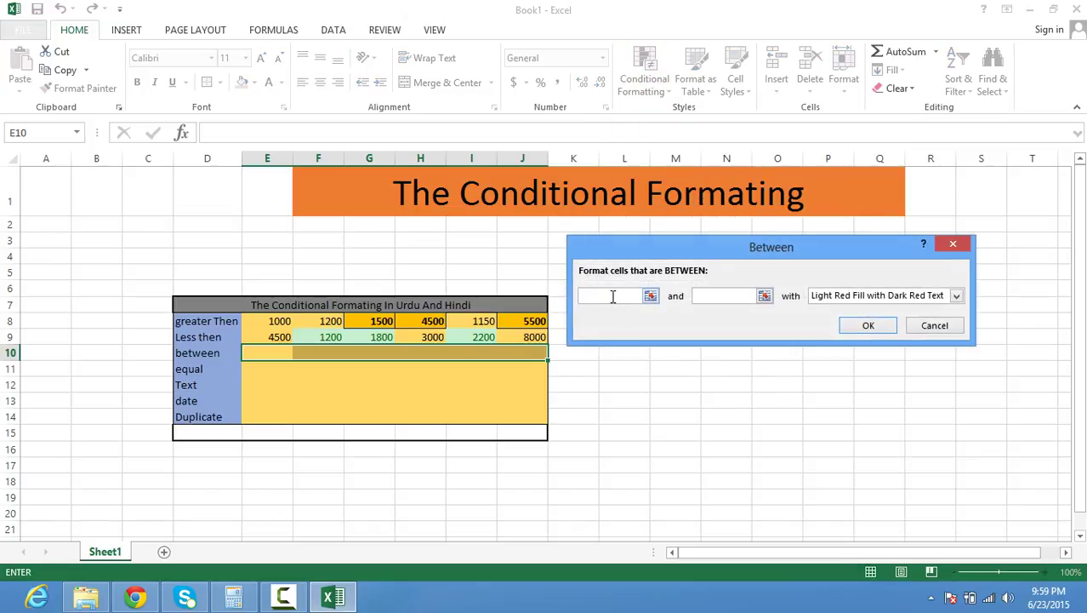
pyautogui.write('2500')
pyautogui.press('Right')
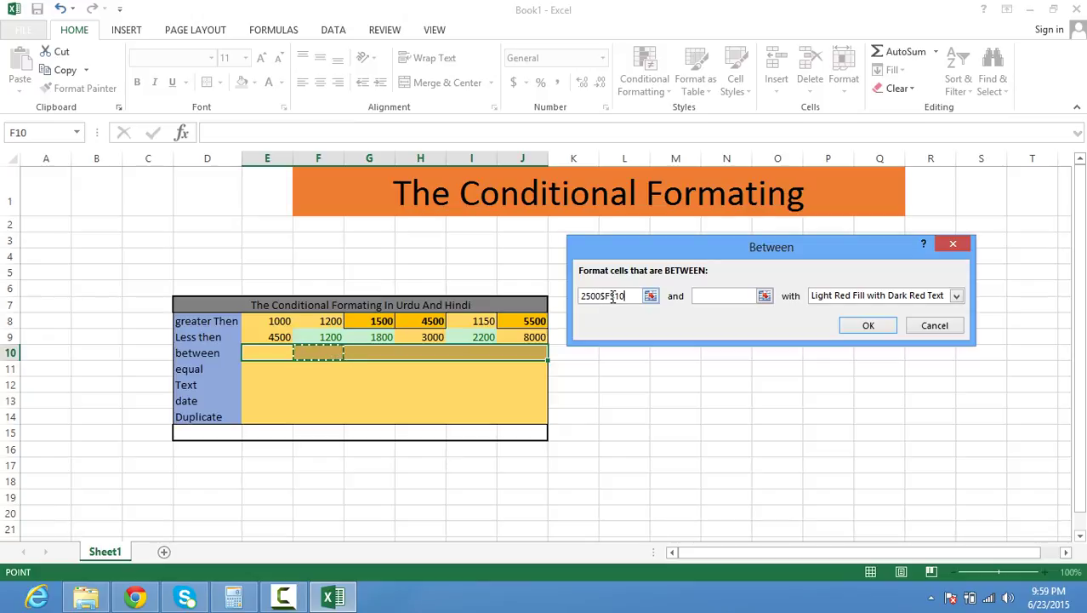
pyautogui.press('BackSpace')
pyautogui.press('BackSpace')
pyautogui.press('BackSpace')
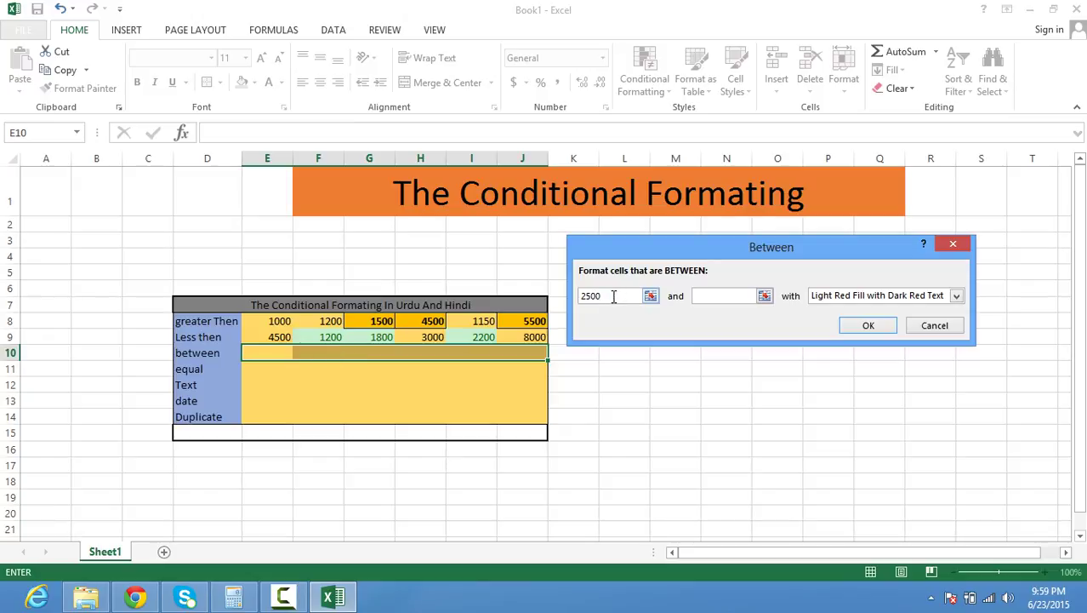
pyautogui.click(722, 295)
pyautogui.write('3000')
pyautogui.click(869, 325)
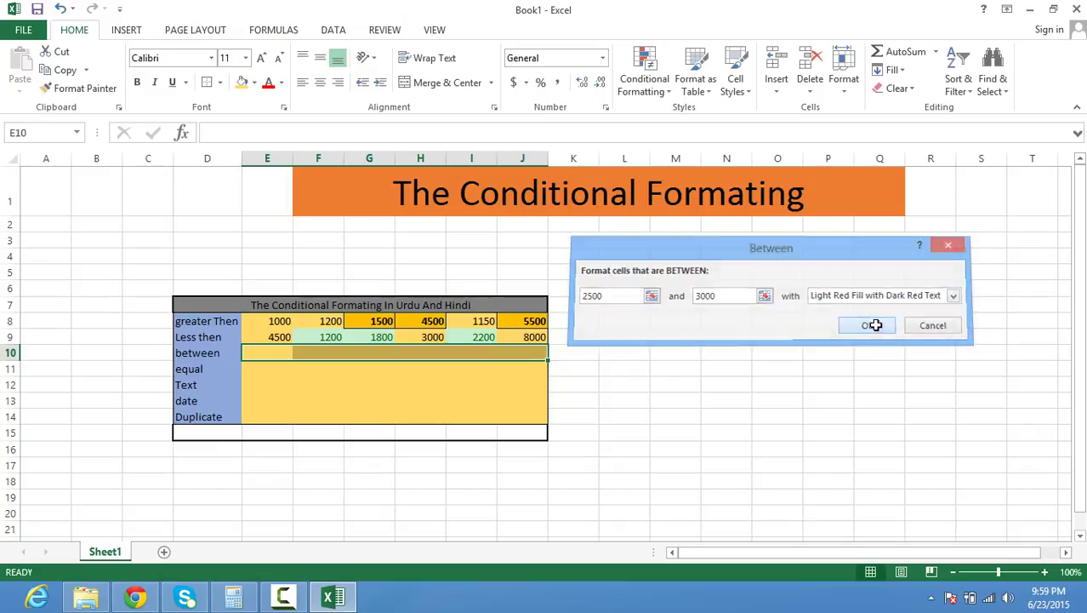
# - Enter 4200 in cell E10 and 3000 in cell F10 of the between row
pyautogui.click(273, 354)
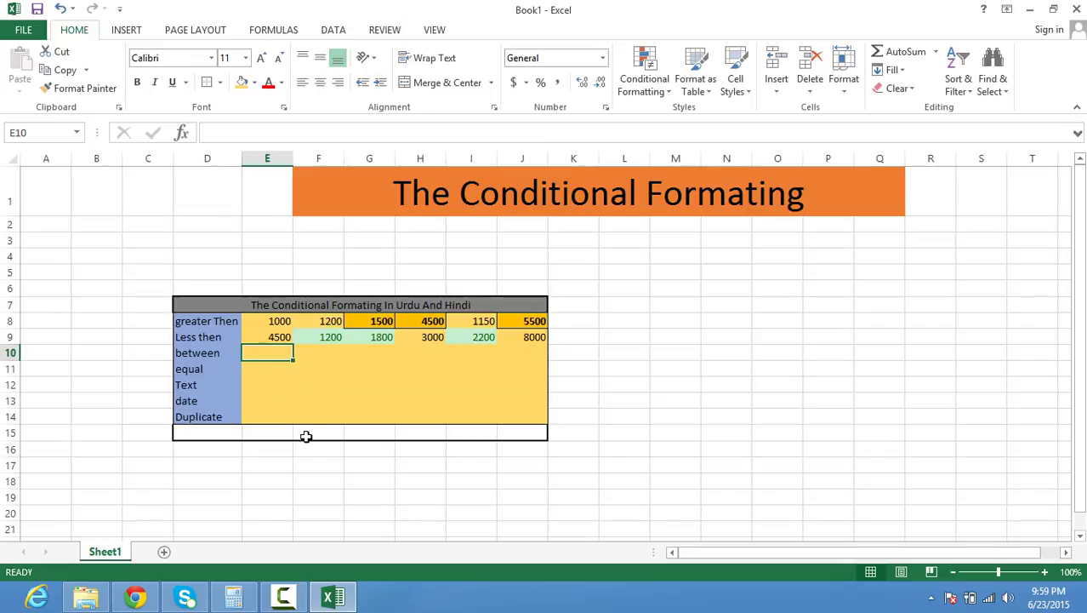
pyautogui.write('4')
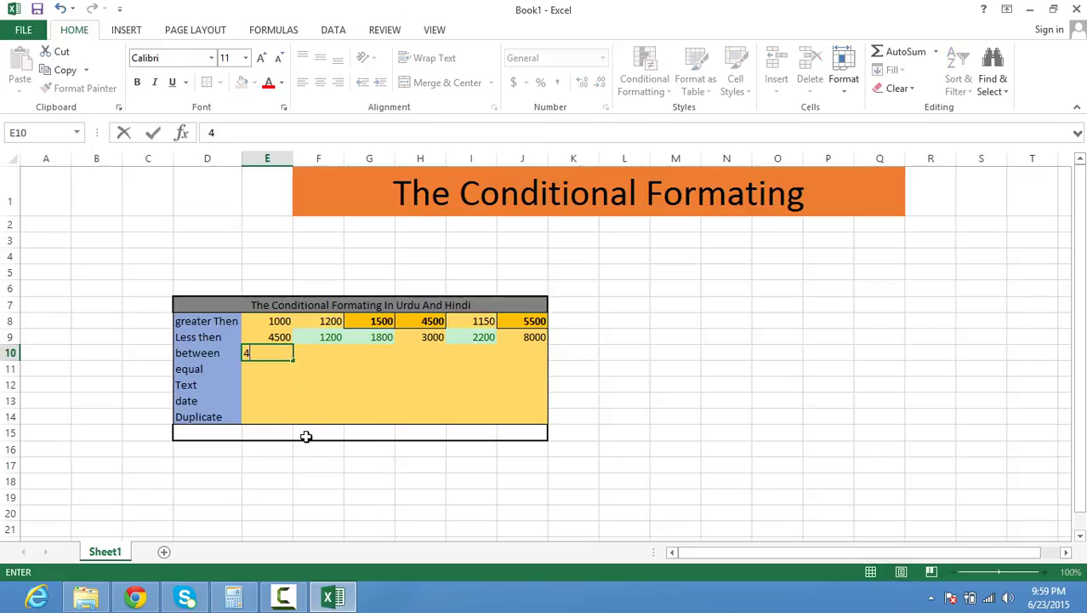
pyautogui.write('5200')
pyautogui.press('Tab')
pyautogui.write('3000')
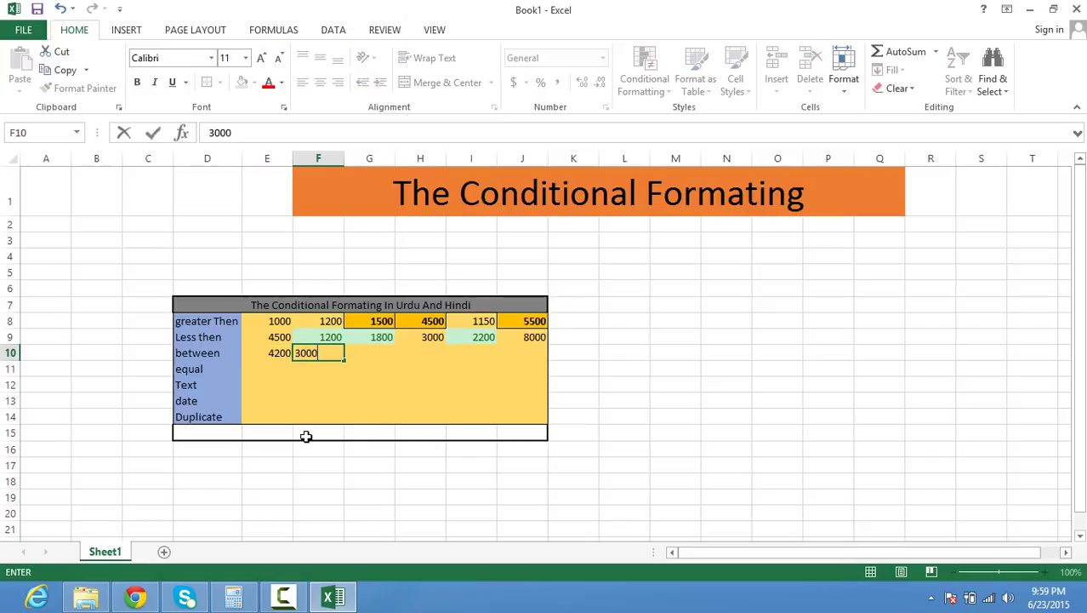
pyautogui.press('Tab')
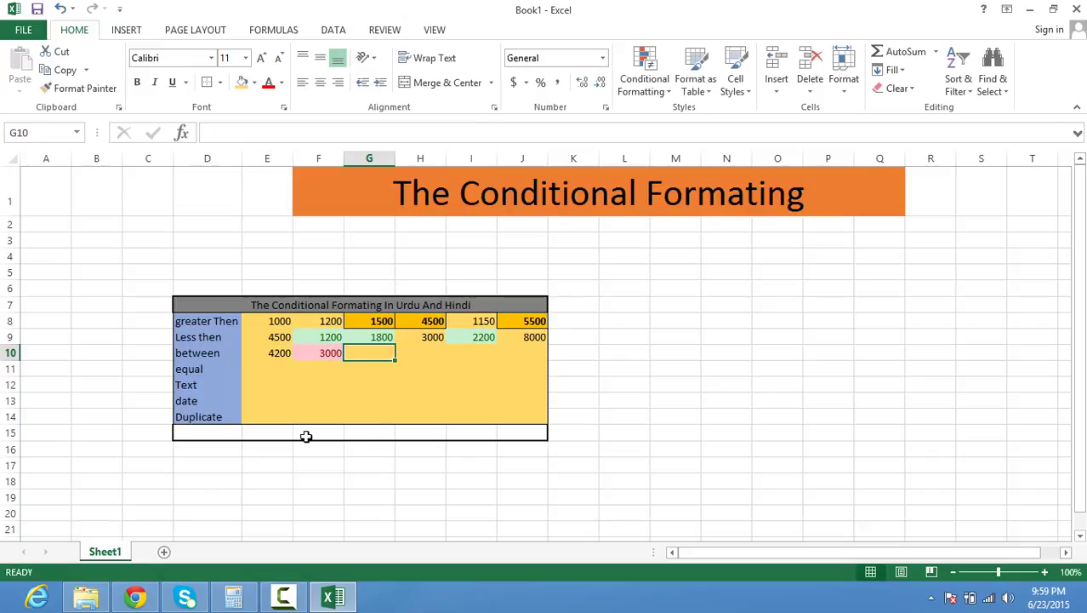
# - Fill cells G10, H10, I10 and J10 of the between row with 1200, 2600, 4500 and 2501
pyautogui.write('1200')
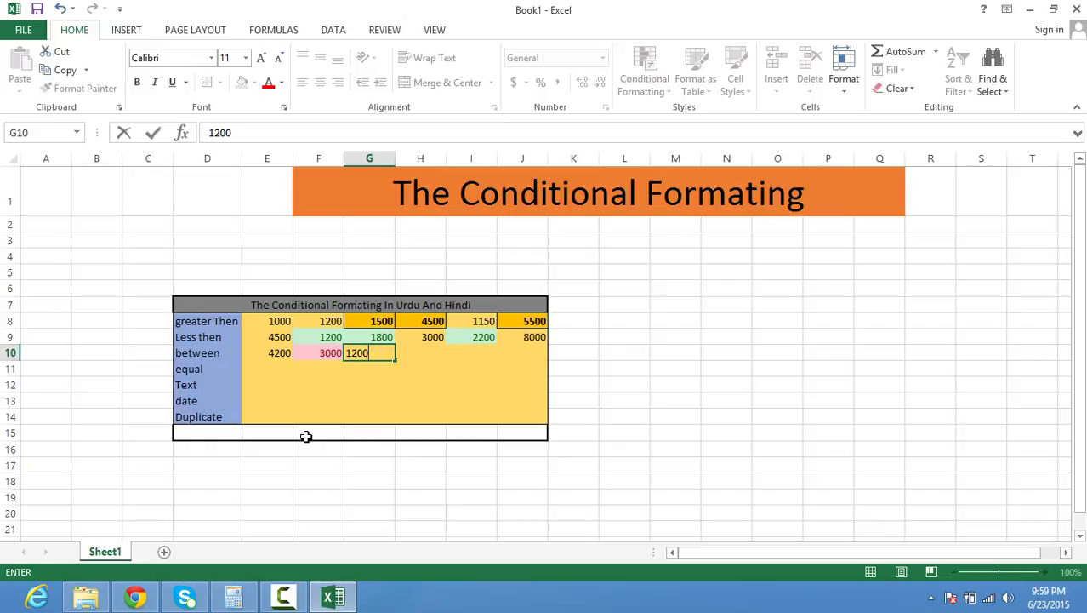
pyautogui.press('Tab')
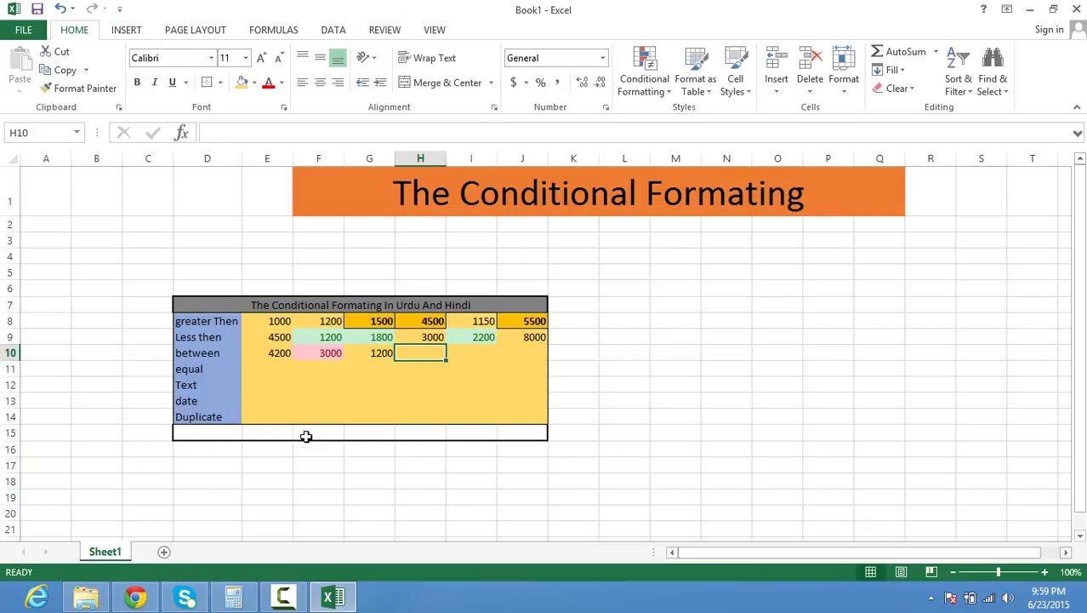
pyautogui.write('2600')
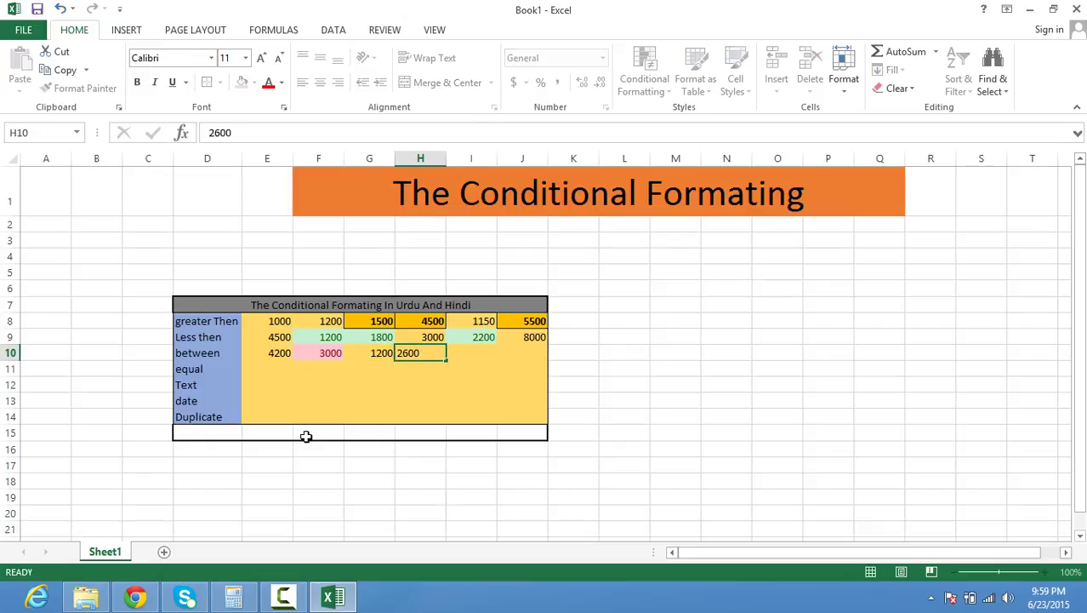
pyautogui.press('Tab')
pyautogui.write('4500')
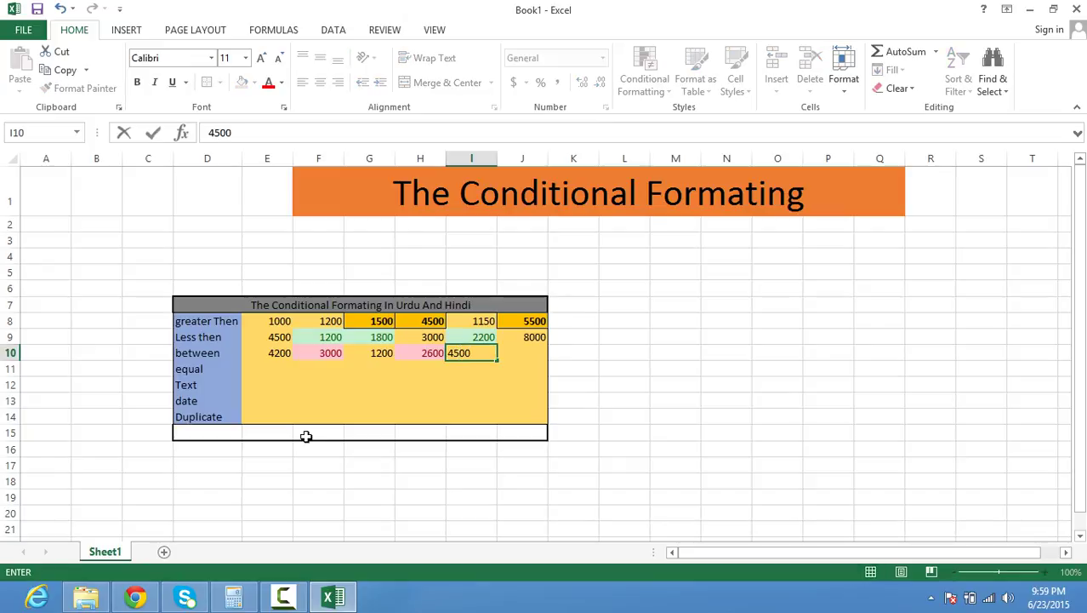
pyautogui.press('Tab')
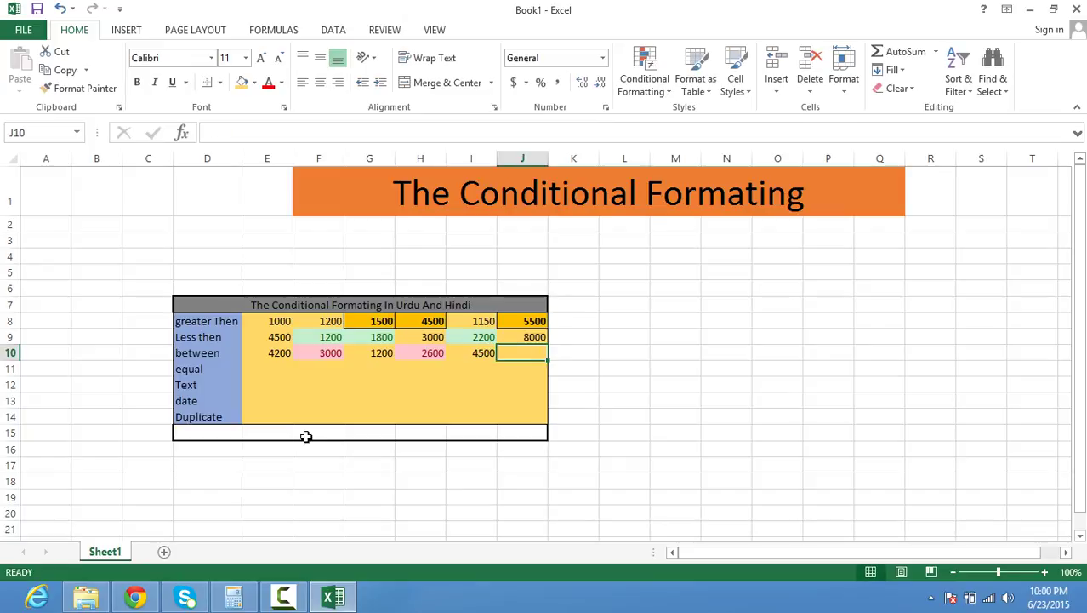
pyautogui.write('2')
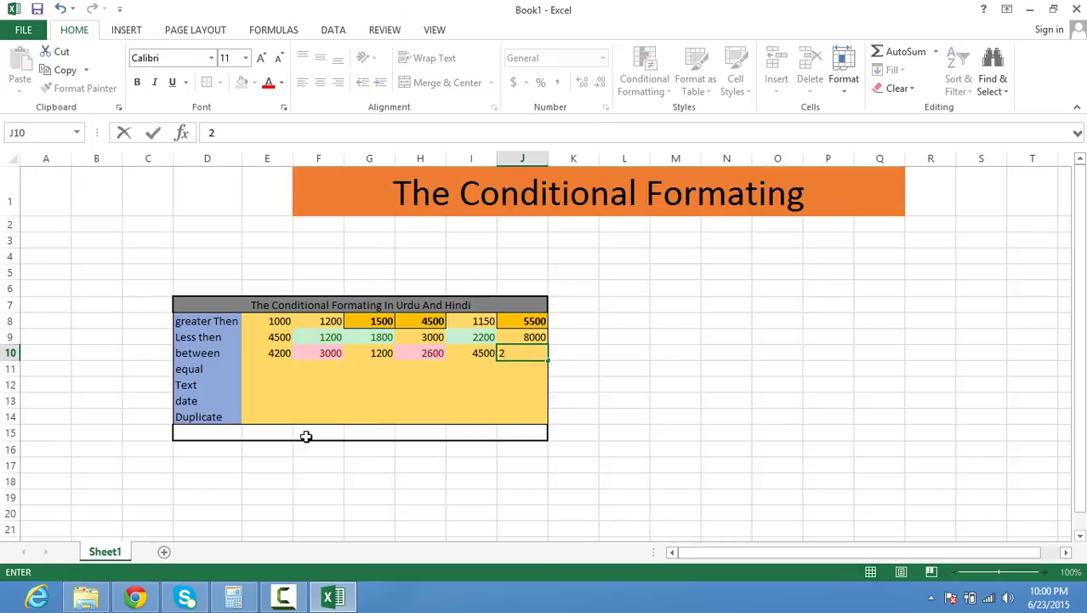
pyautogui.write('501')
pyautogui.press('Return')
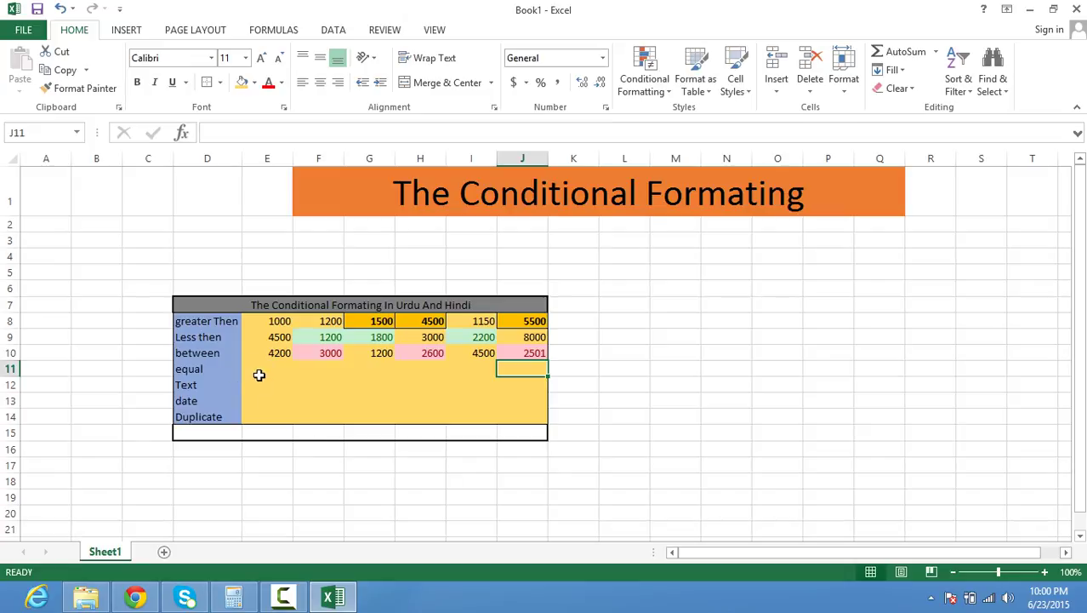
# - Set up an Equal To highlight rule for E11:J11 with the value 10000 and a custom format
pyautogui.moveTo(254, 370); pyautogui.dragTo(520, 365)
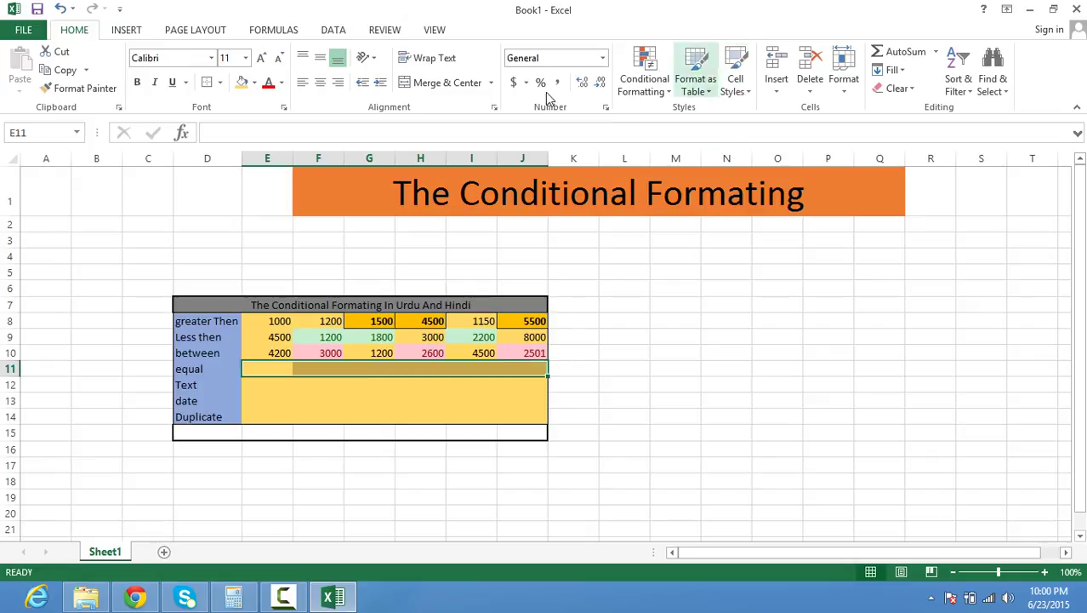
pyautogui.click(638, 78)
pyautogui.moveTo(730, 133)
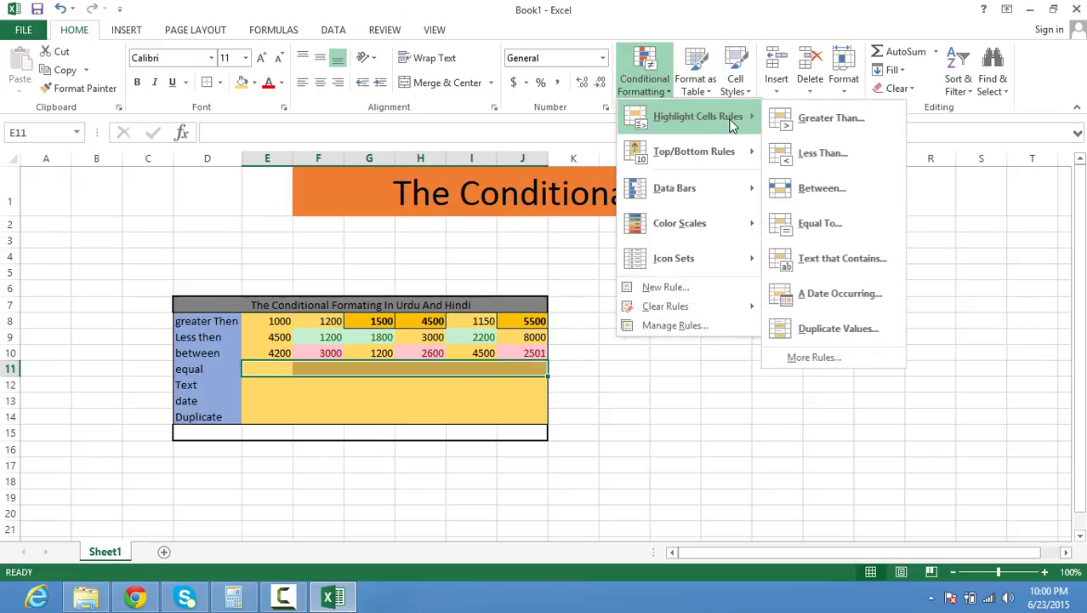
pyautogui.click(832, 221)
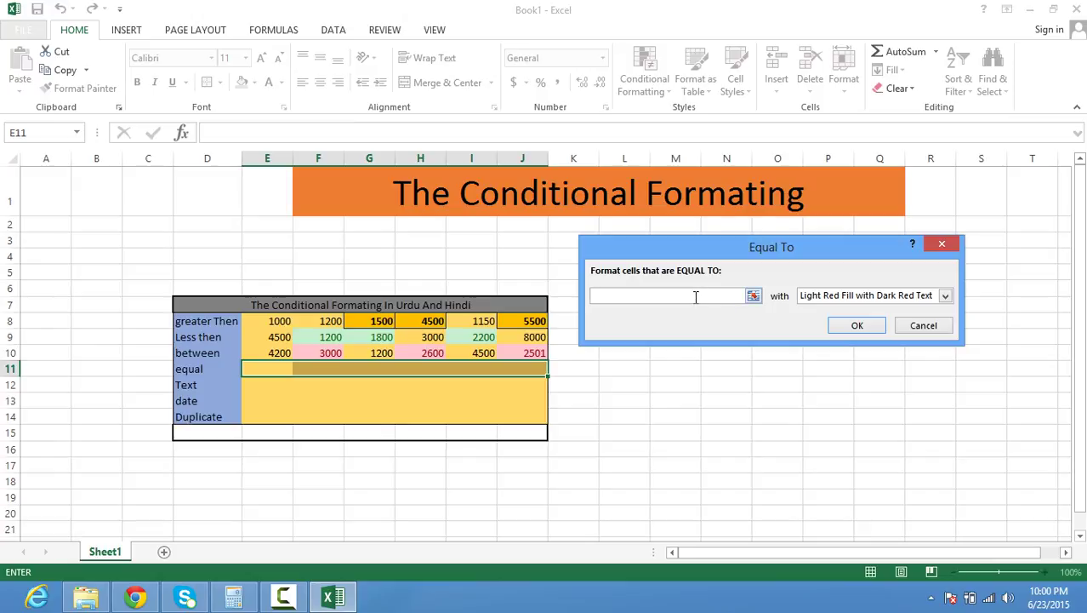
pyautogui.write('10000')
pyautogui.click(851, 296)
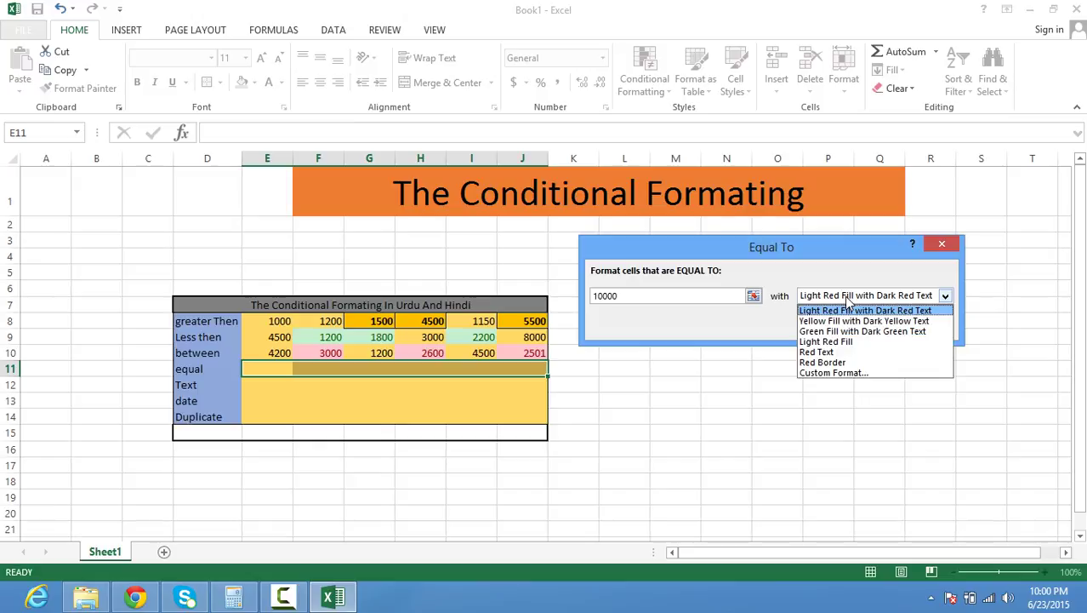
pyautogui.click(829, 341)
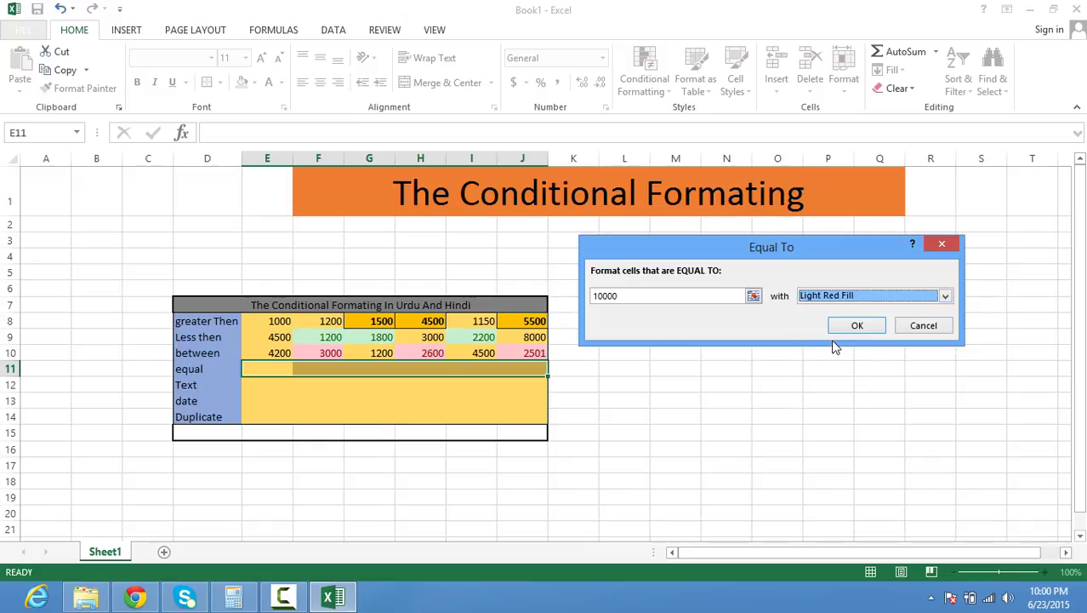
pyautogui.click(905, 298)
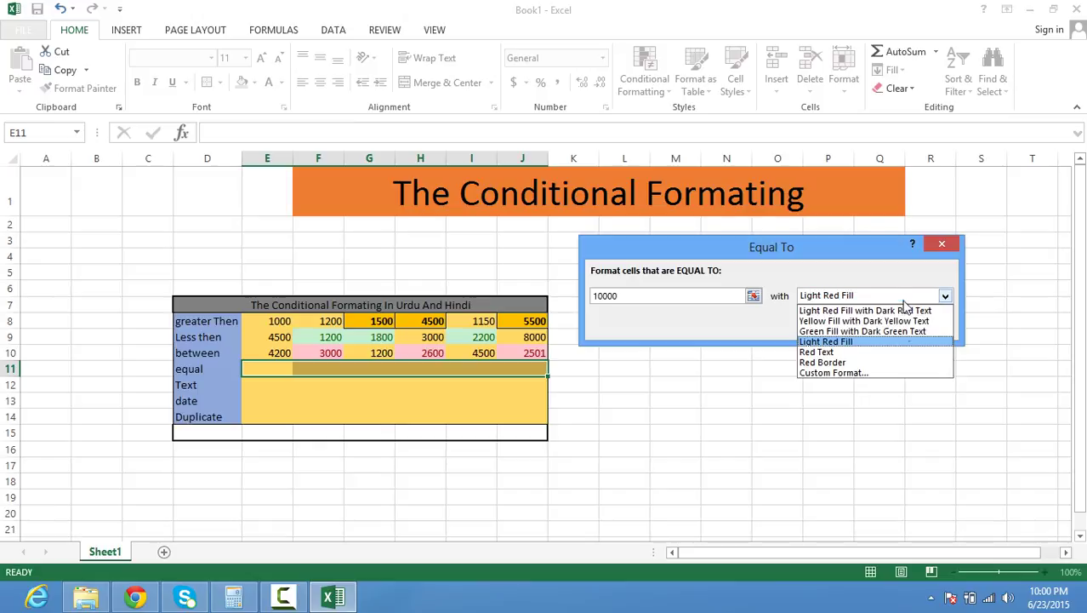
pyautogui.click(875, 371)
# - Give the rule's custom format a Bold Italic font style and a dashed outline border
pyautogui.click(812, 180)
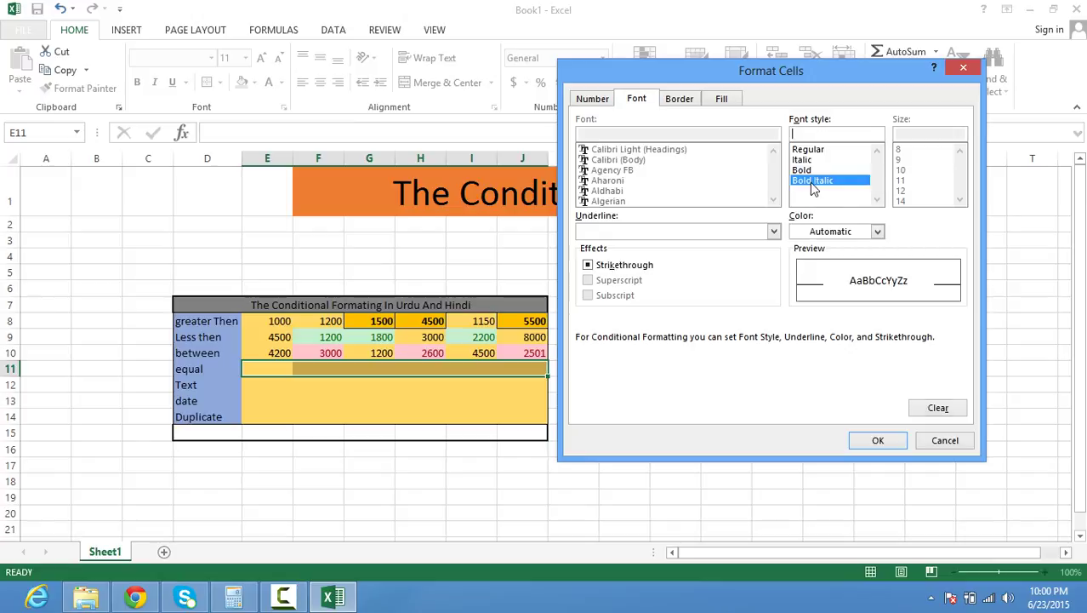
pyautogui.click(683, 100)
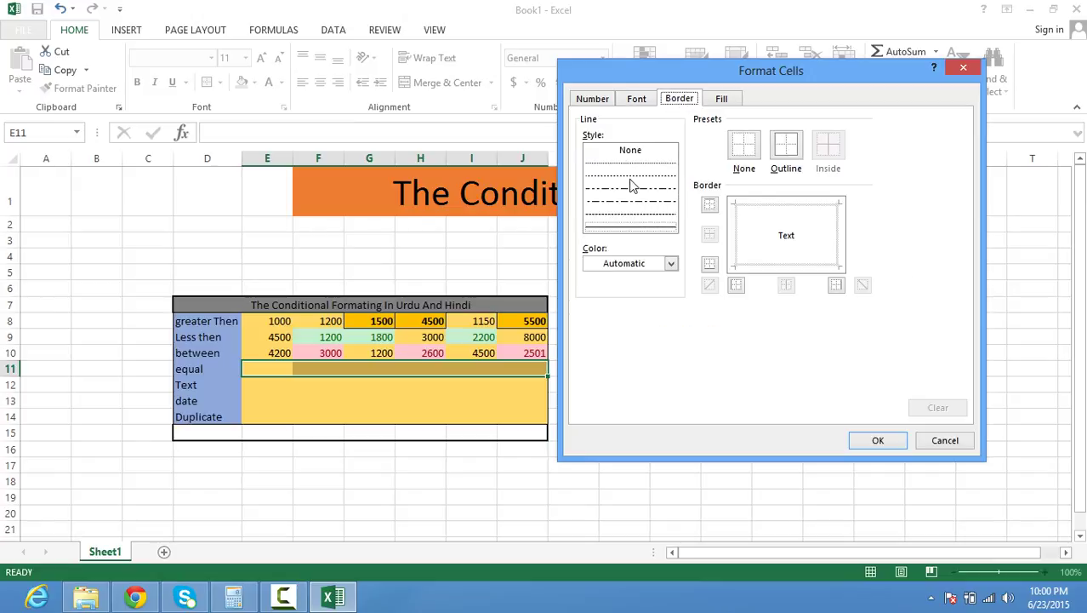
pyautogui.click(634, 218)
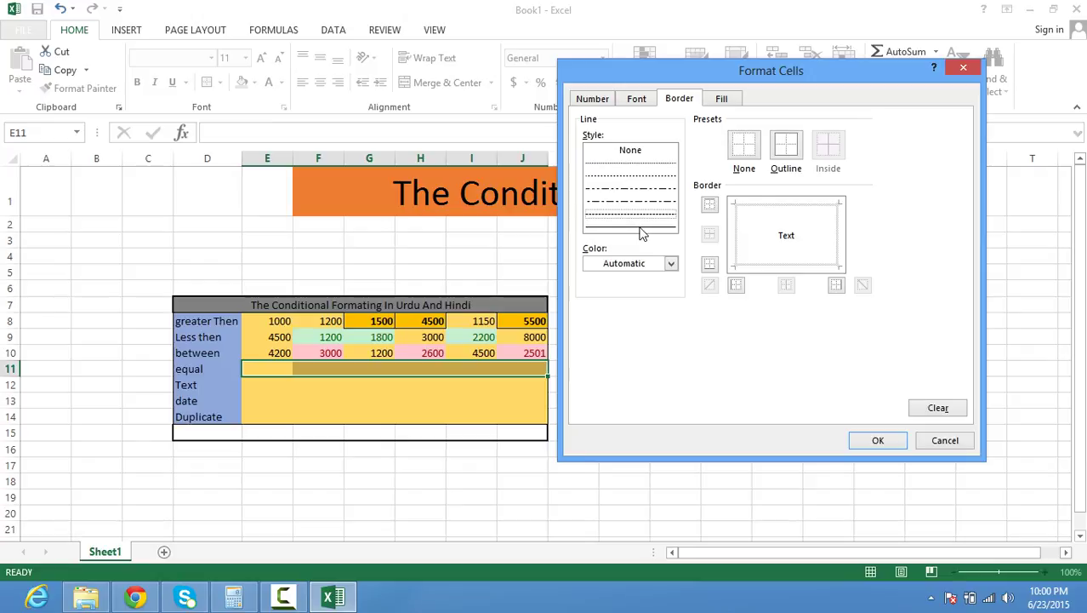
pyautogui.click(780, 149)
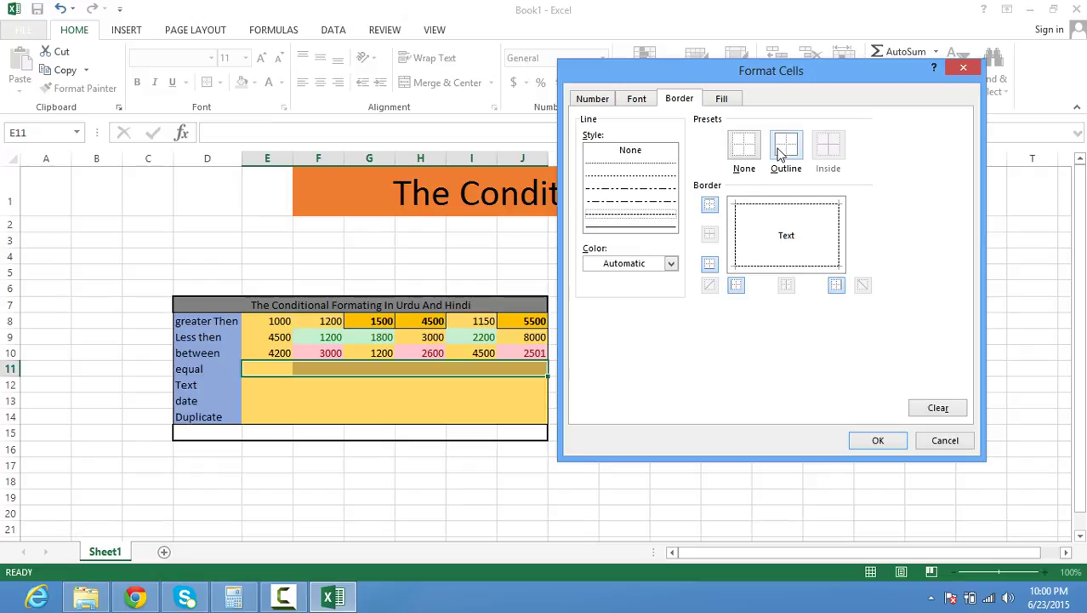
# - Add a light green background fill to the custom format and apply the Equal To rule
pyautogui.click(724, 101)
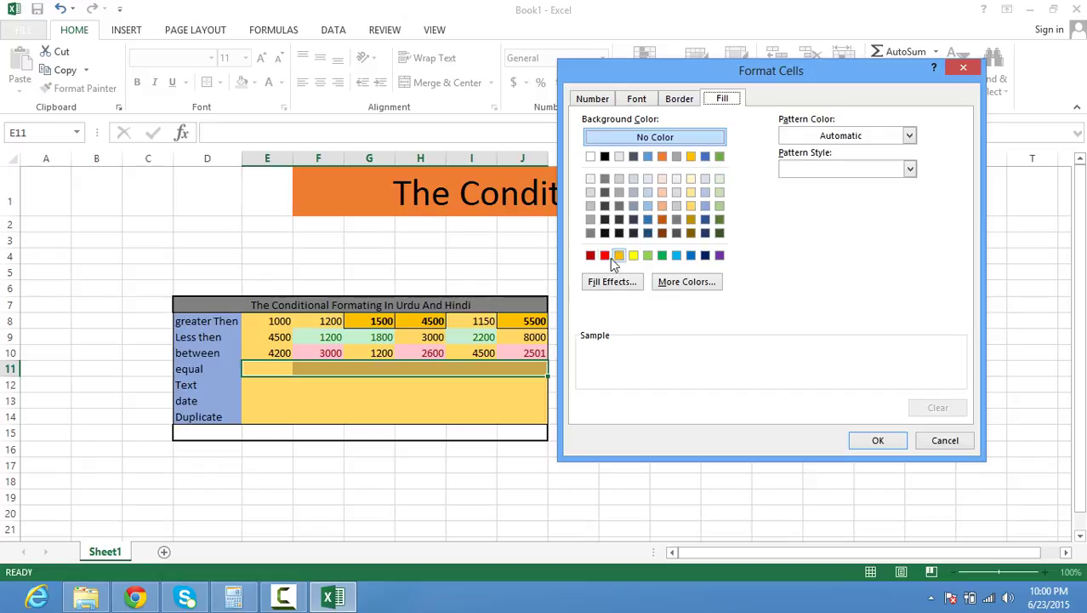
pyautogui.click(648, 256)
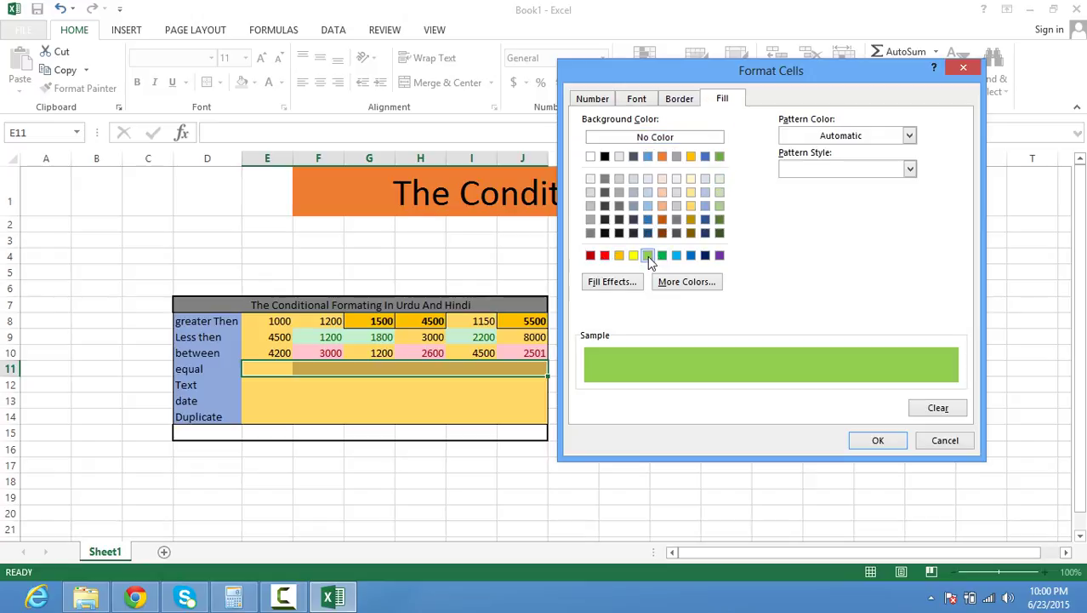
pyautogui.click(644, 102)
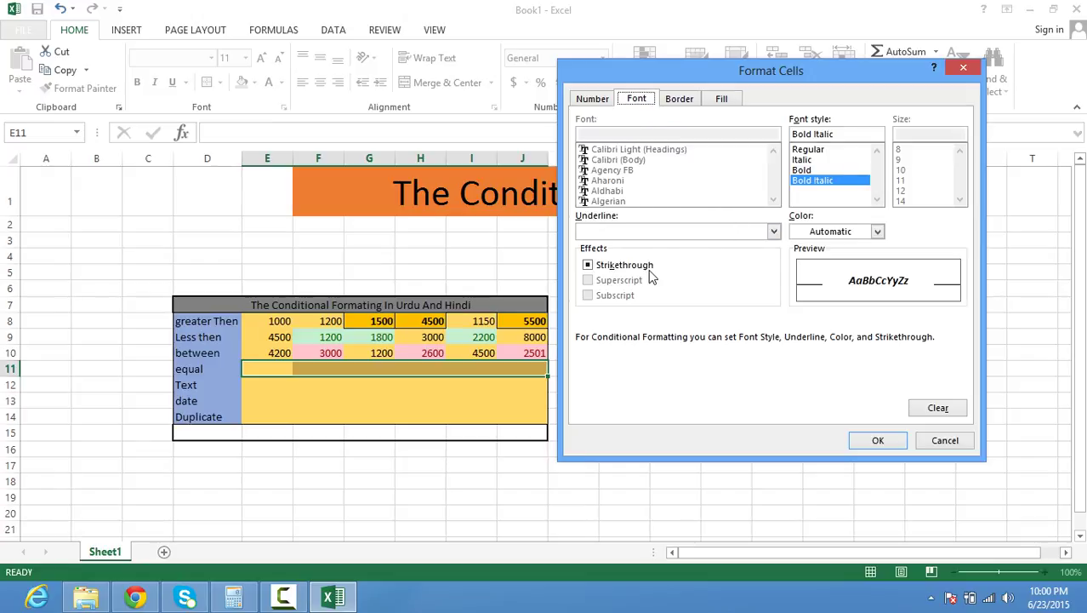
pyautogui.click(732, 100)
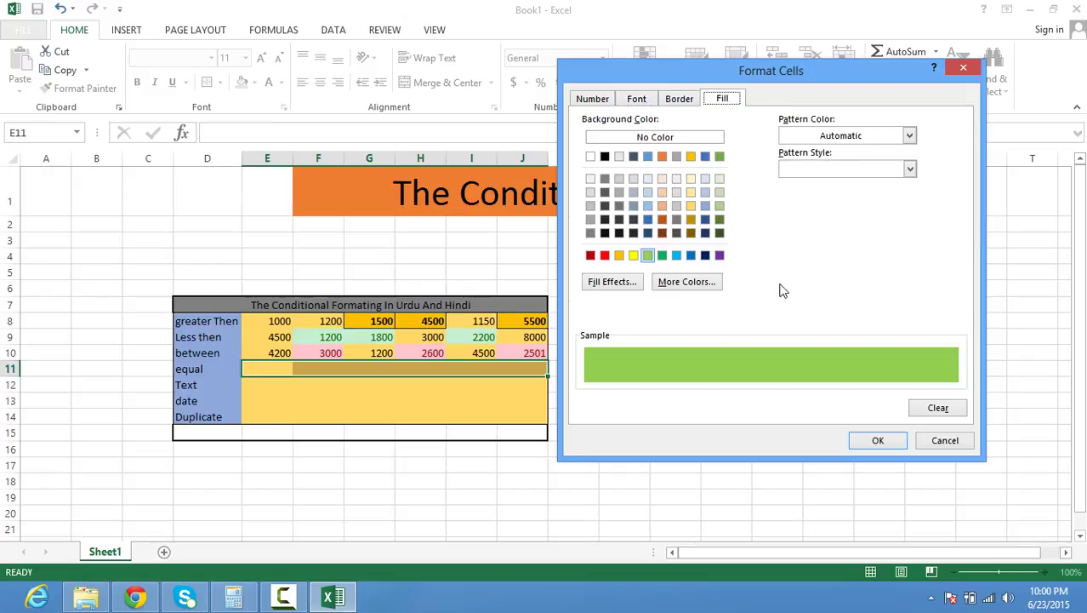
pyautogui.click(877, 440)
pyautogui.click(855, 324)
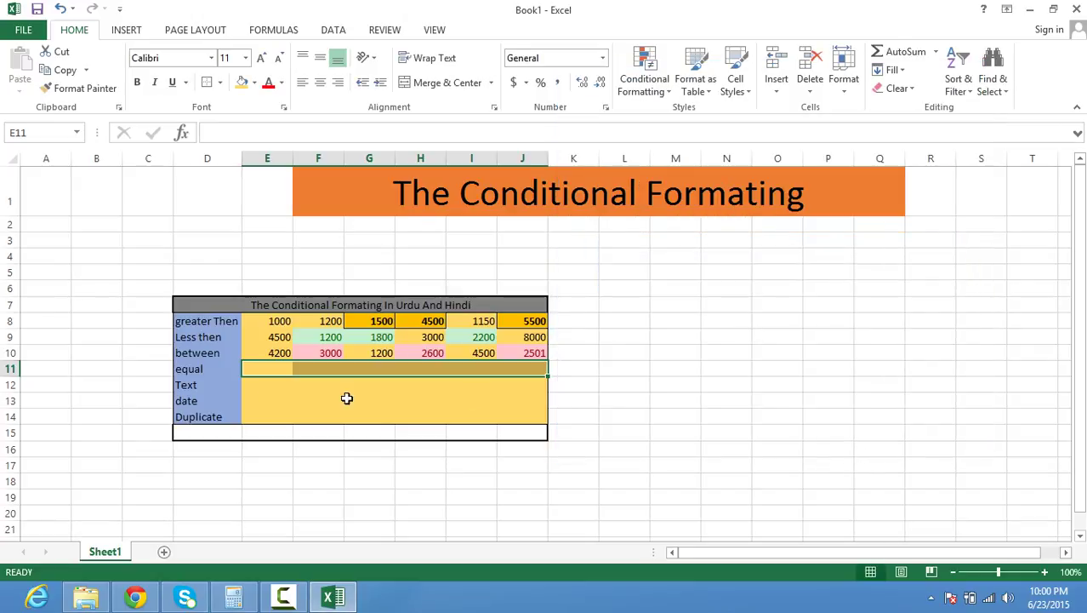
# - Fill cells E11, F11 and G11 of the equal row with 1200, 13000 and 15000
pyautogui.click(257, 375)
pyautogui.write('1')
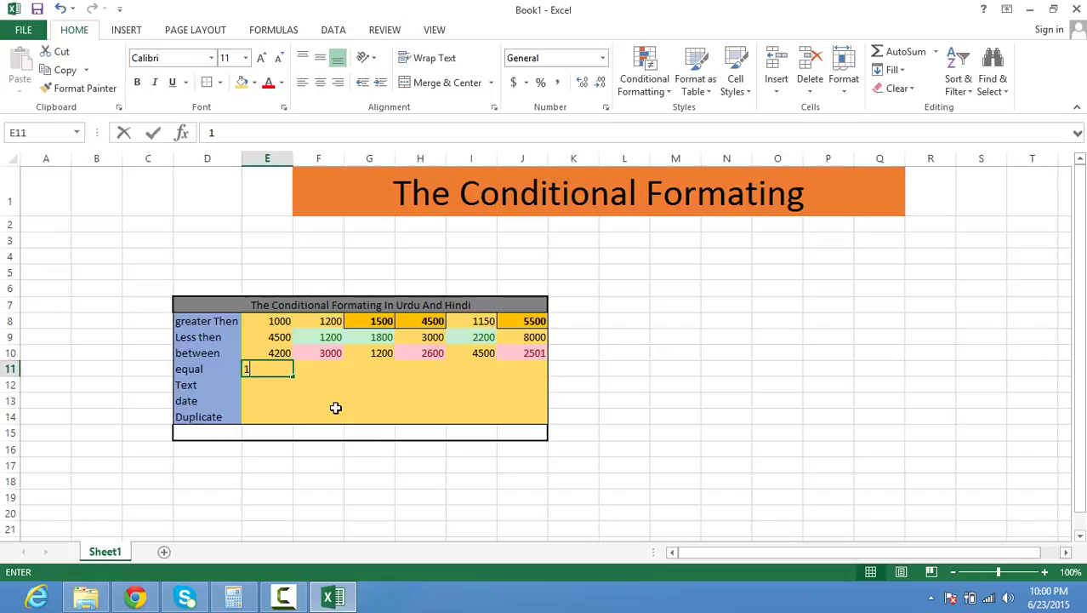
pyautogui.write('200')
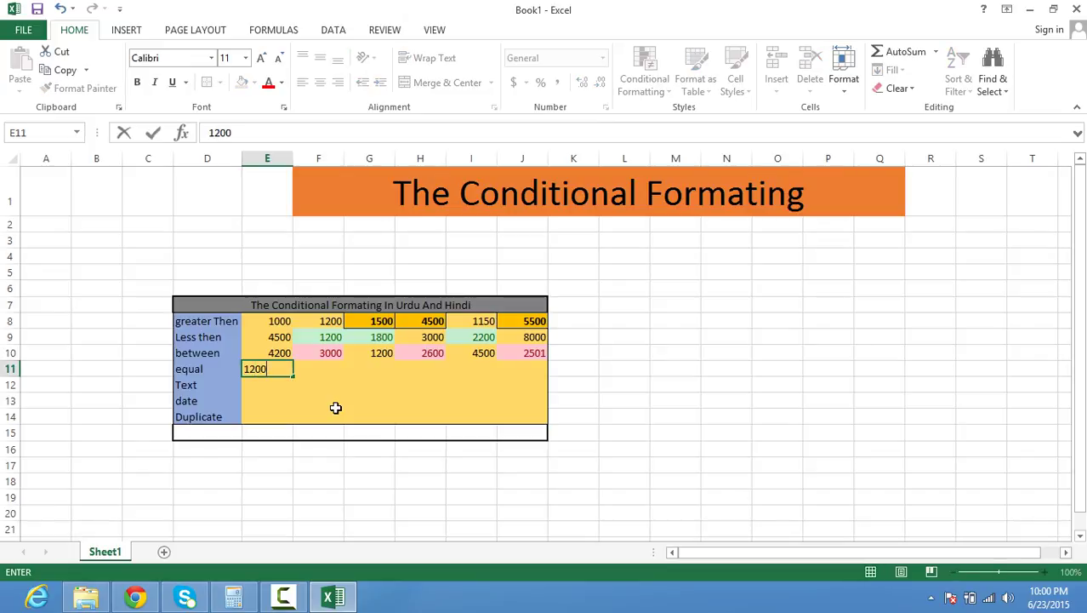
pyautogui.press('Tab')
pyautogui.write('13000')
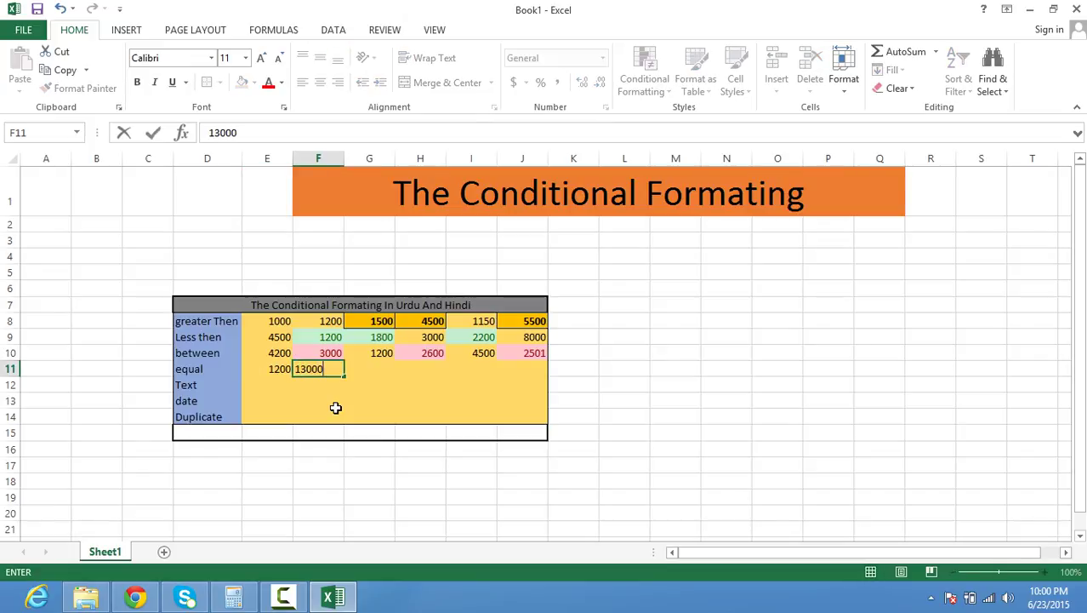
pyautogui.press('Tab')
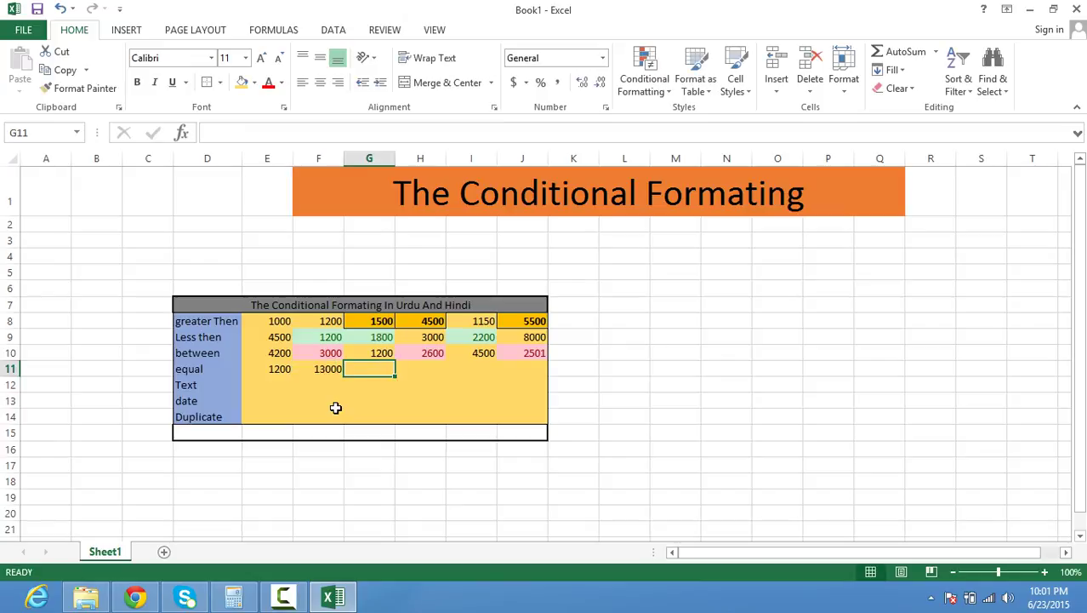
pyautogui.write('15000')
pyautogui.press('Tab')
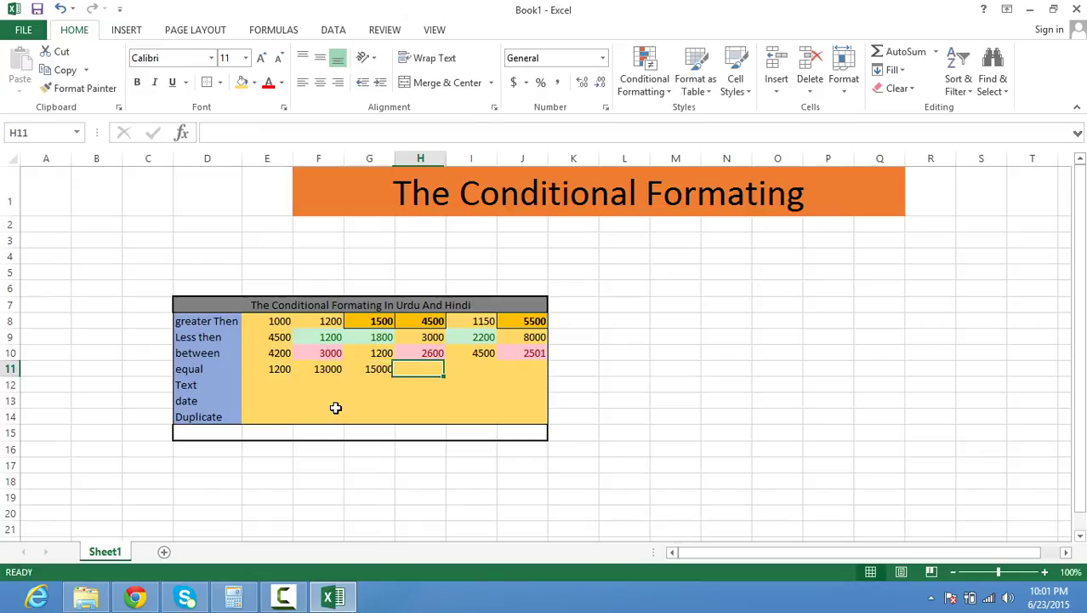
# - Fill cells H11, I11 and J11 of the equal row with 10000, 18000 and 10000
pyautogui.write('1000')
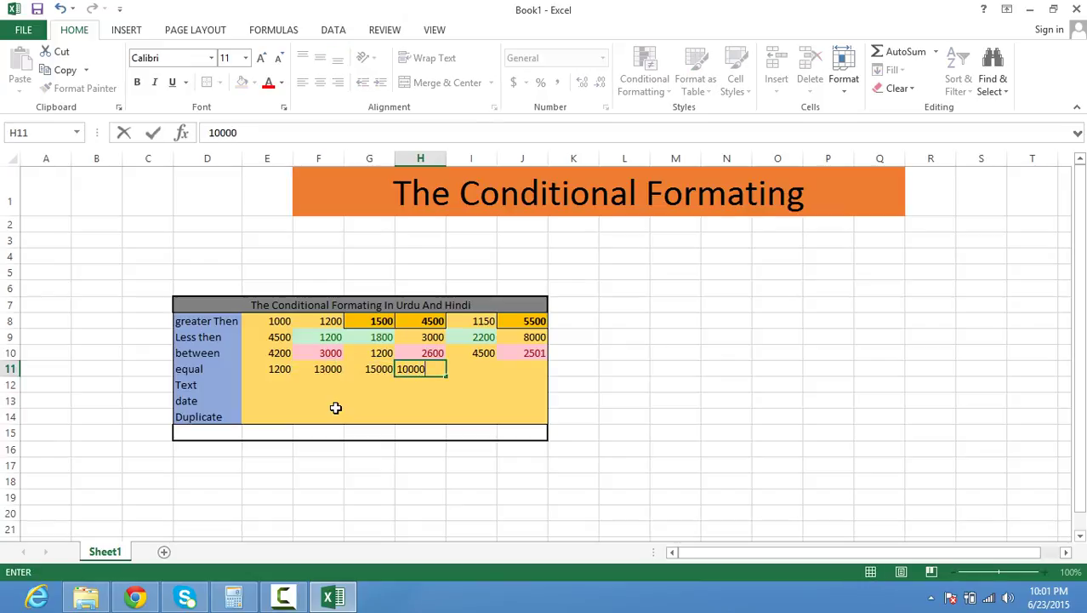
pyautogui.write('0')
pyautogui.press('Tab')
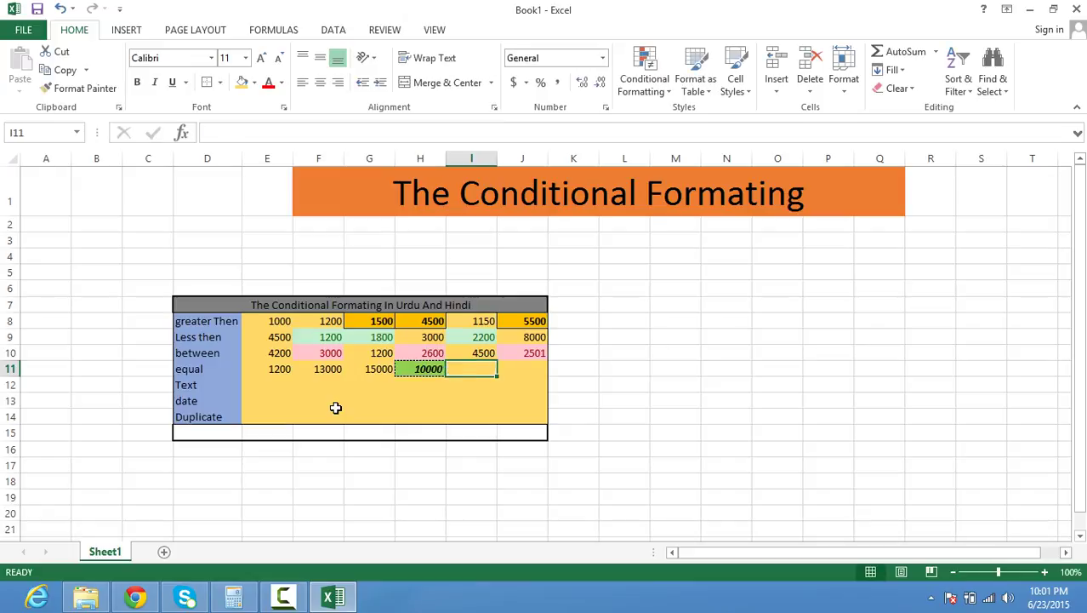
pyautogui.write('18000')
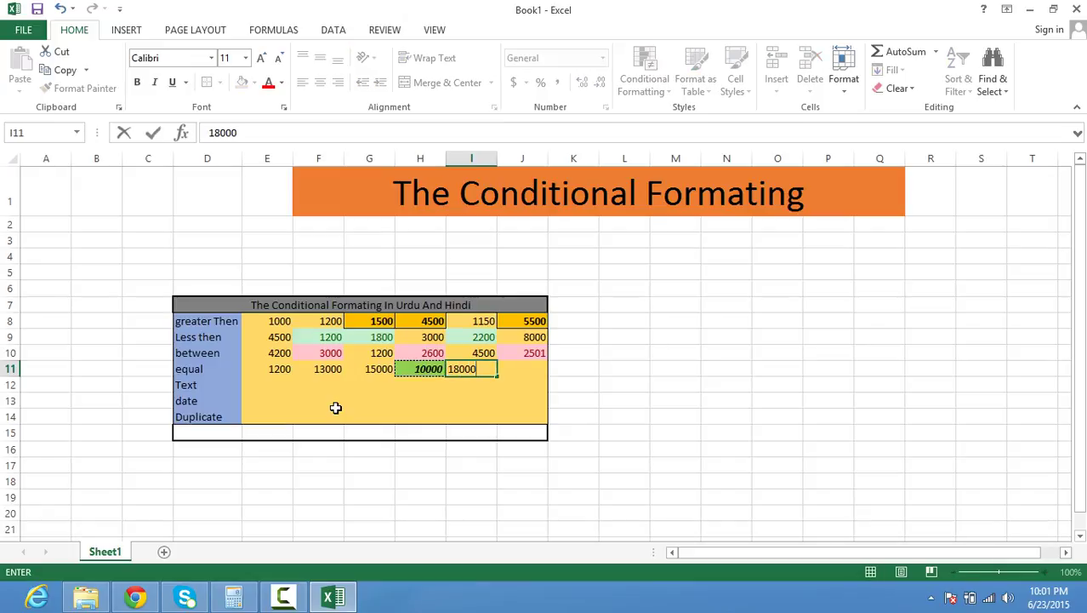
pyautogui.press('Tab')
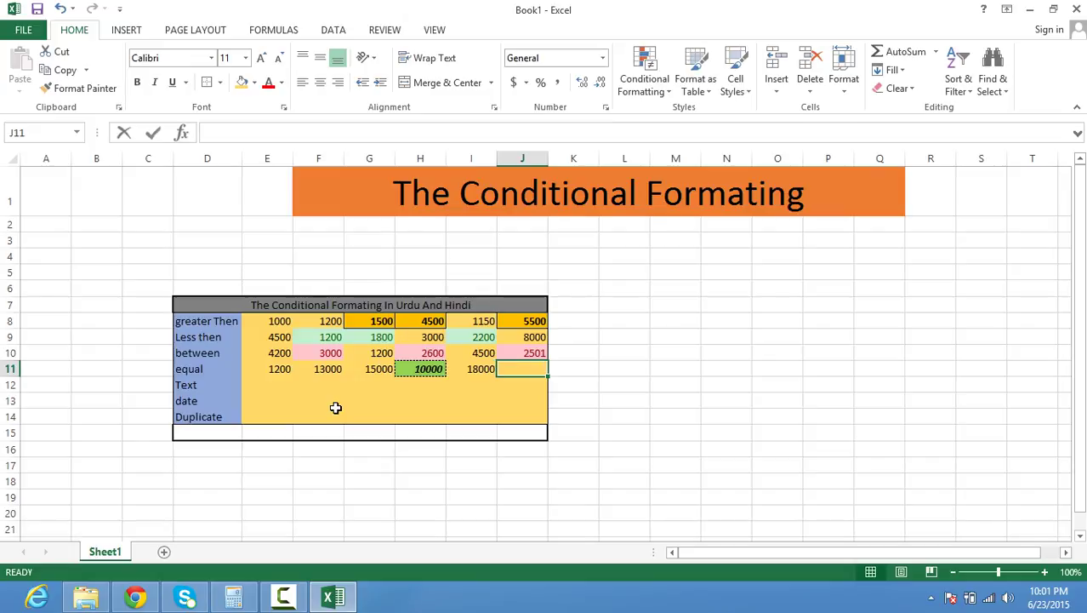
pyautogui.write('10000')
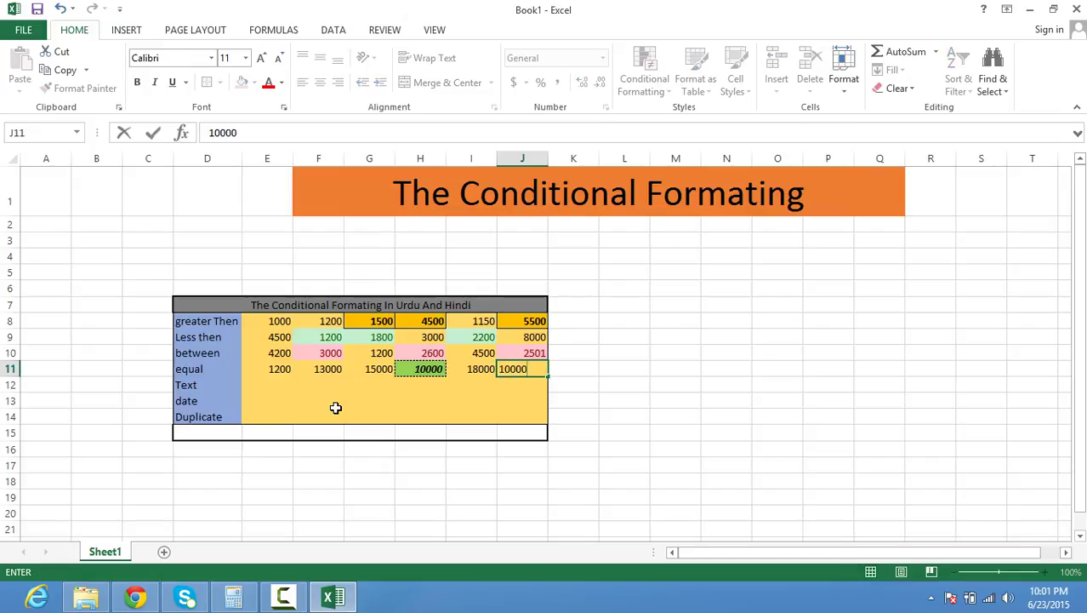
pyautogui.press('Return')
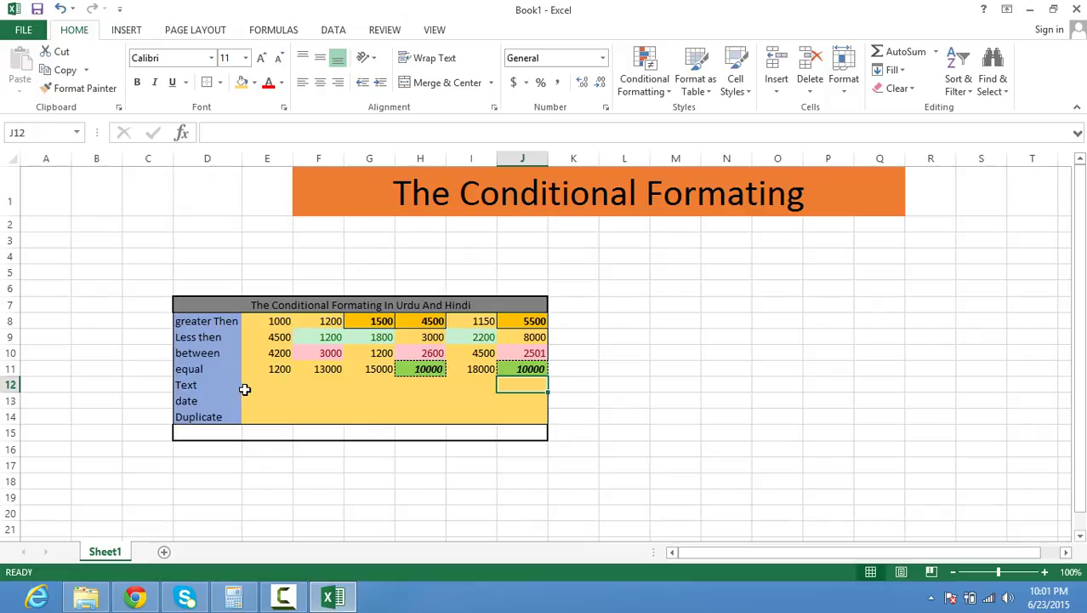
# - Start a Text That Contains highlight rule on cells E12:J12 for the text sss
pyautogui.moveTo(245, 387); pyautogui.dragTo(517, 384)
pyautogui.click(647, 82)
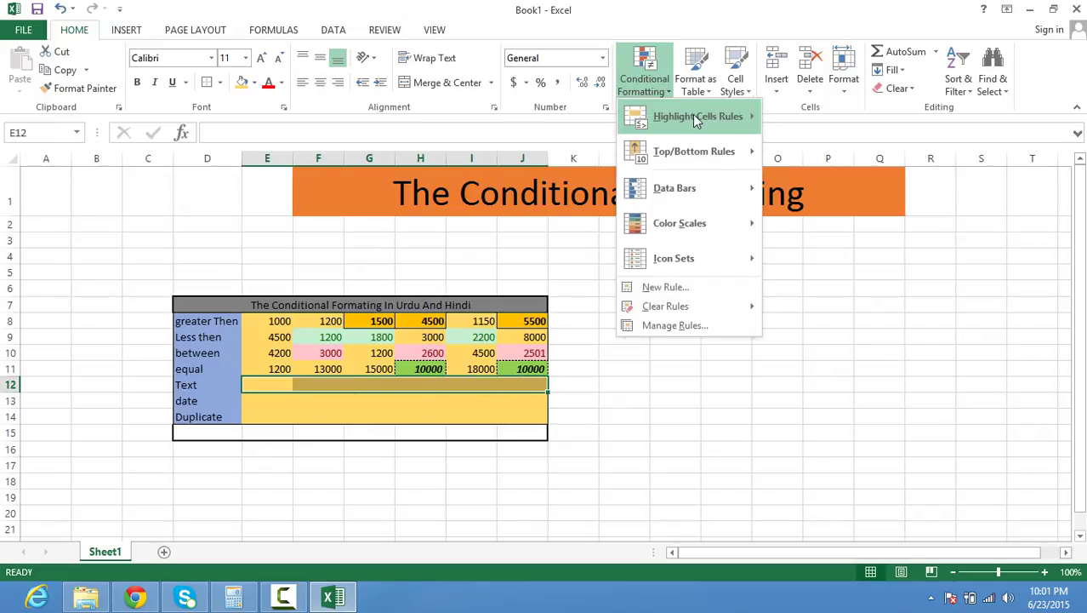
pyautogui.moveTo(694, 116)
pyautogui.click(865, 260)
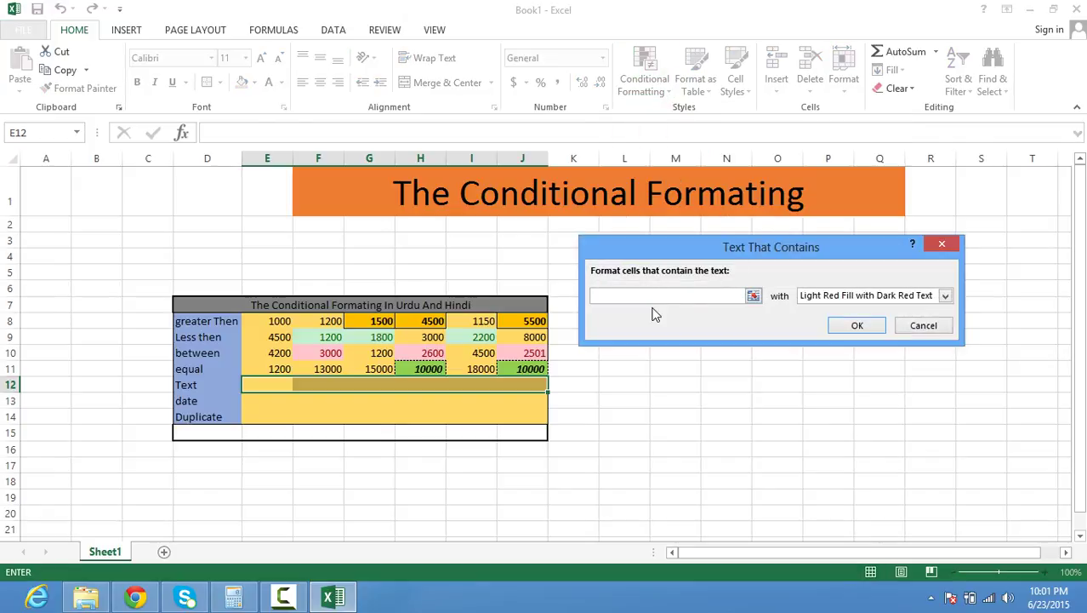
pyautogui.write('sss')
# - Give the text rule a custom format with a dark blue background fill and a dash-dot outline border
pyautogui.click(832, 294)
pyautogui.click(845, 373)
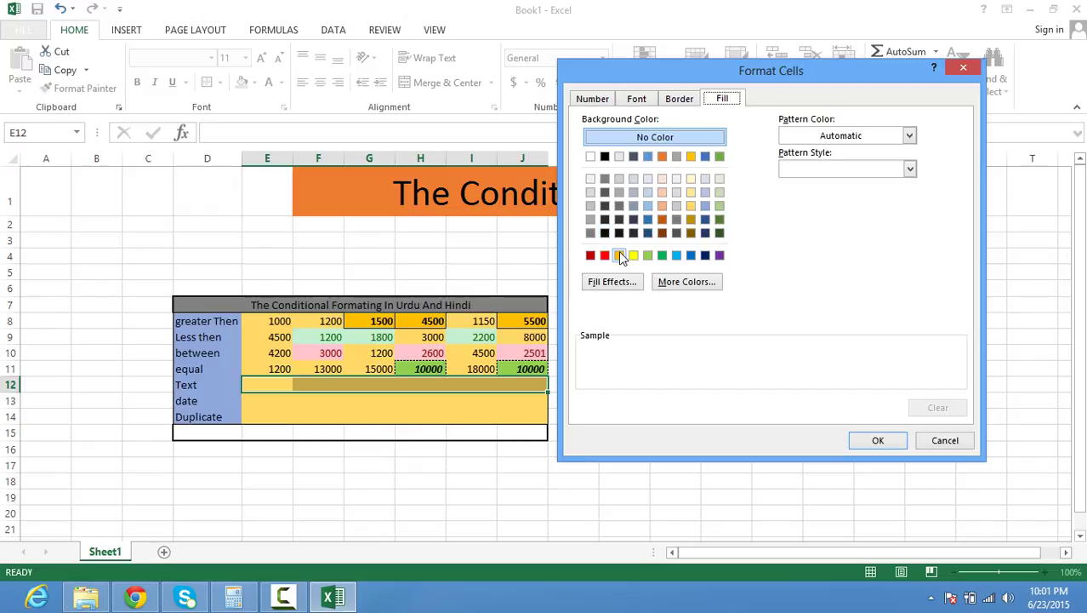
pyautogui.click(704, 256)
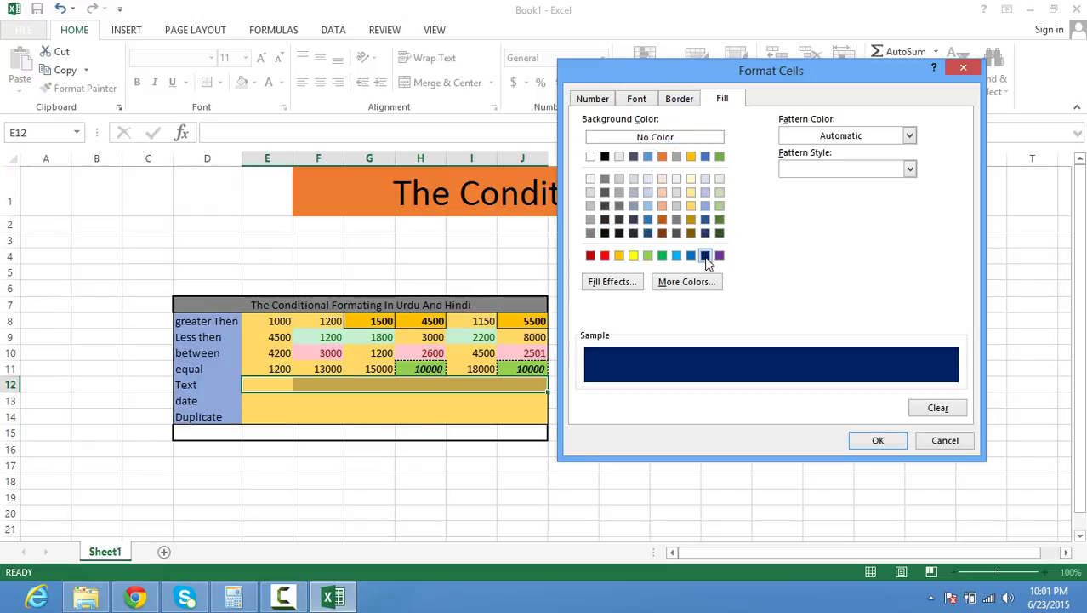
pyautogui.click(682, 101)
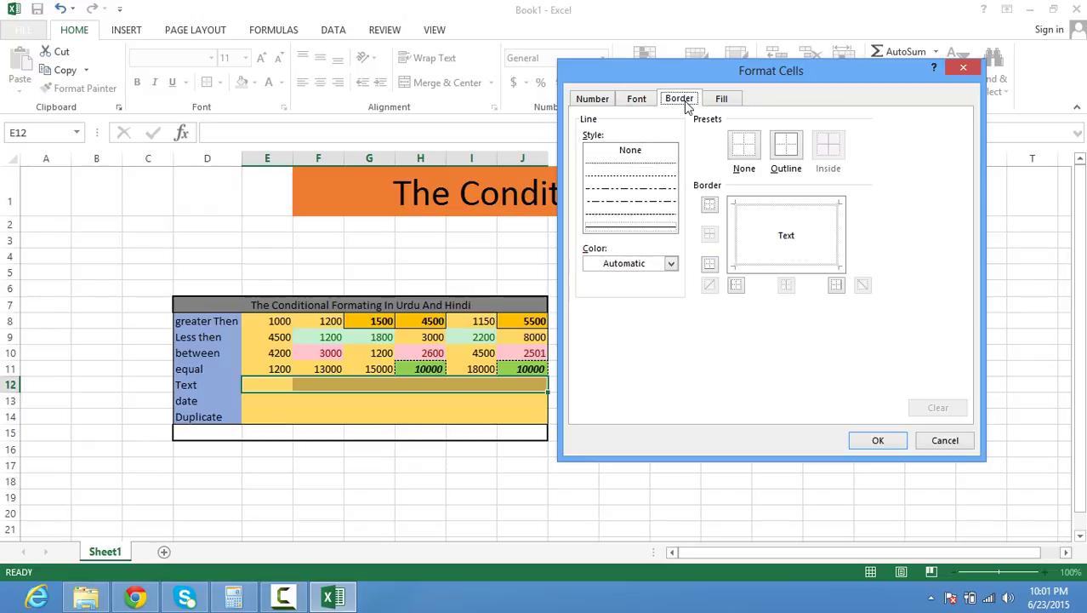
pyautogui.click(643, 189)
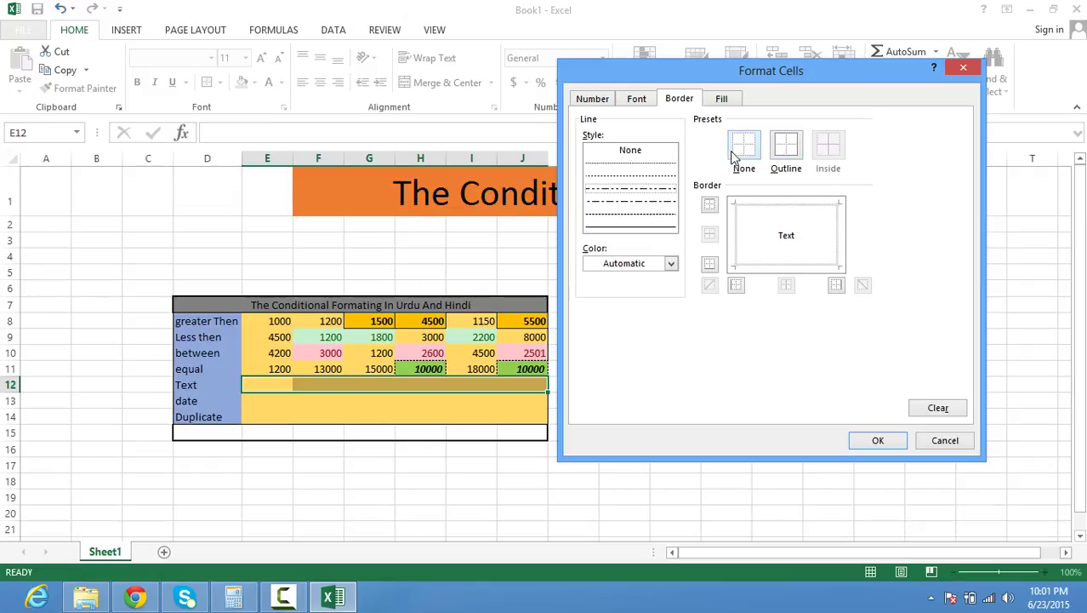
pyautogui.click(779, 153)
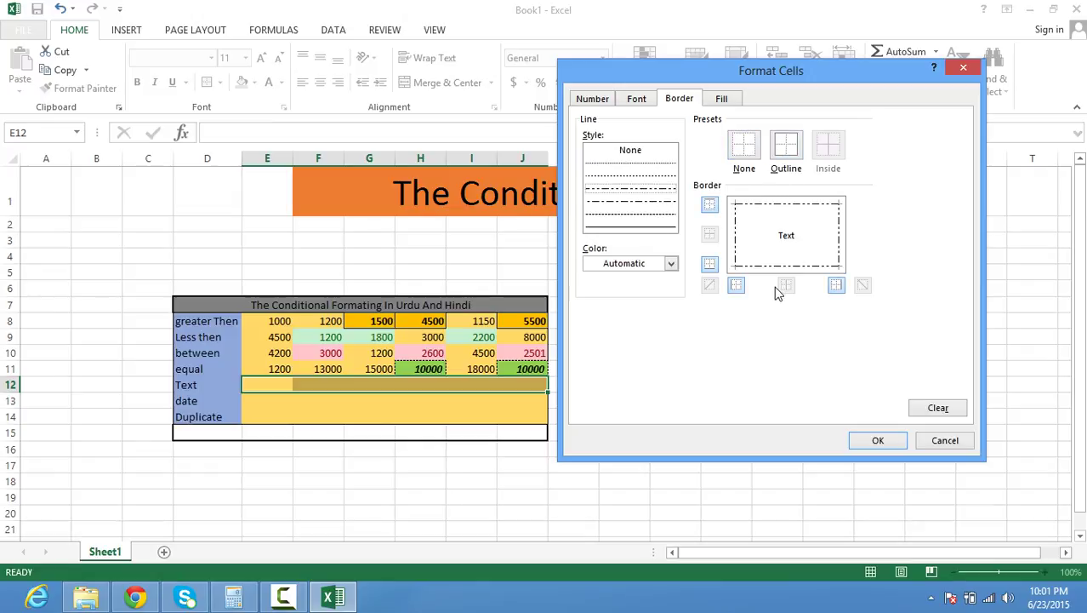
# - Set the custom format's font style to Regular and apply the Text That Contains rule
pyautogui.click(629, 102)
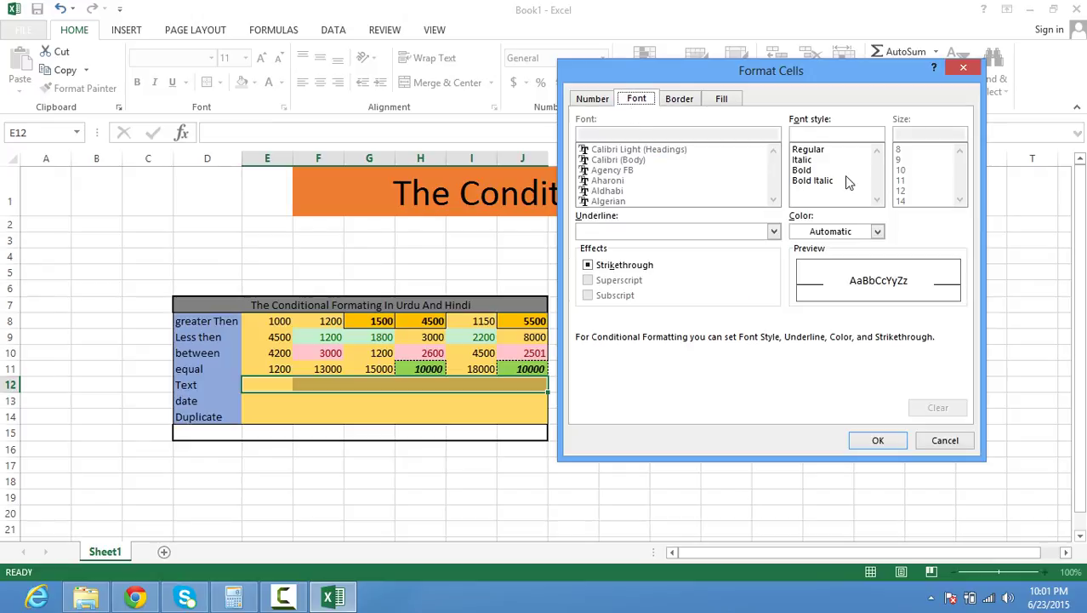
pyautogui.click(811, 150)
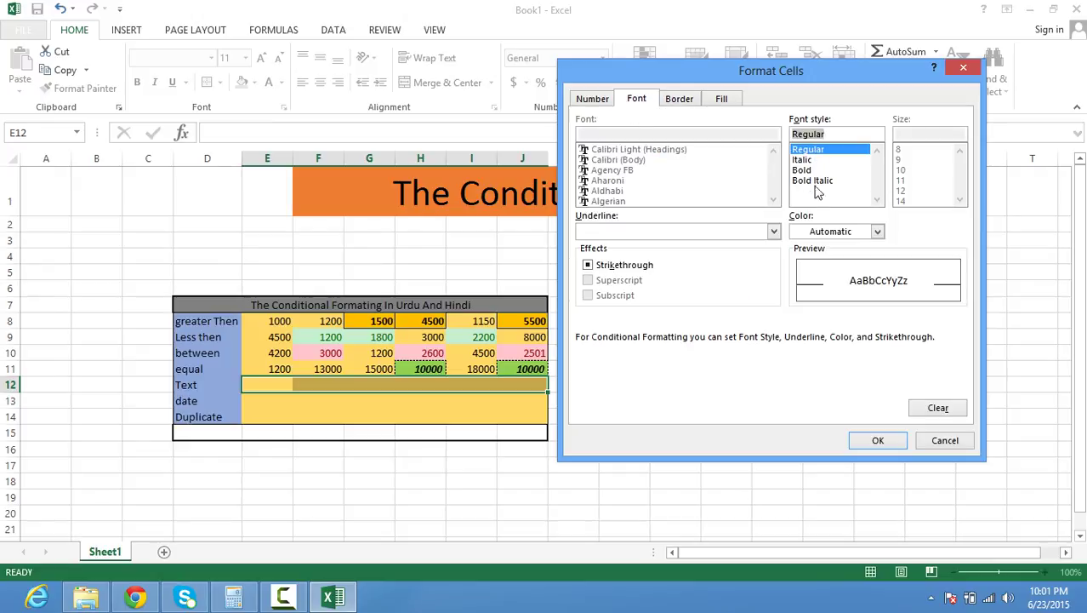
pyautogui.click(864, 440)
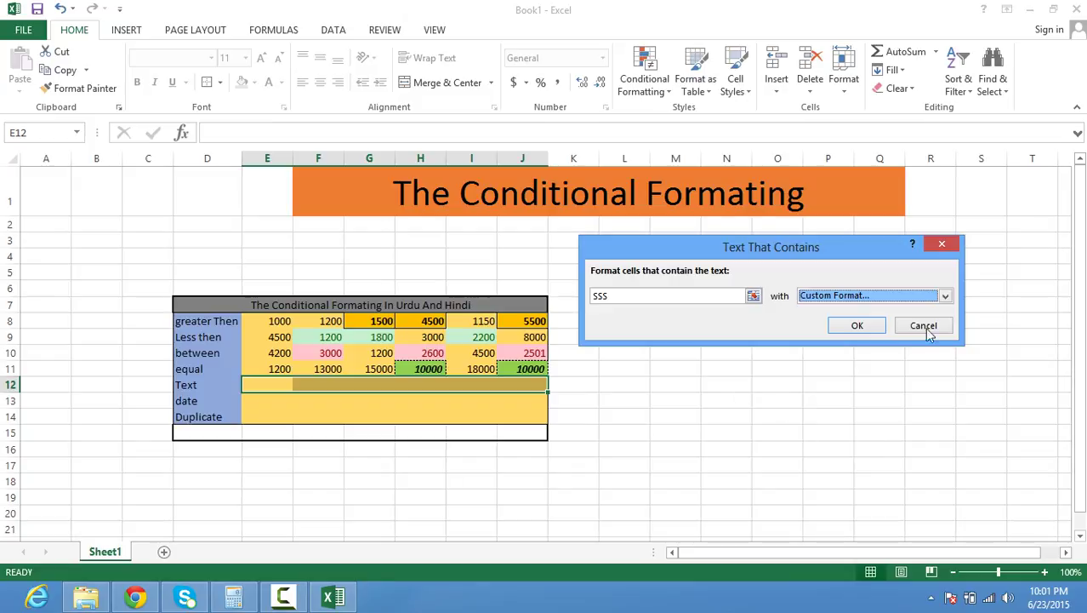
pyautogui.click(847, 326)
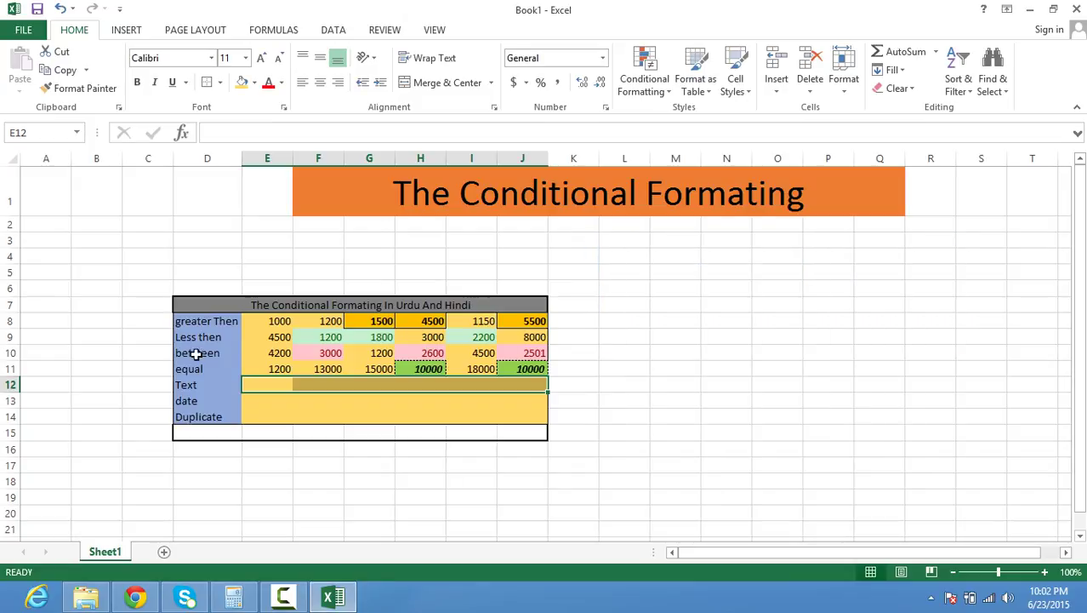
# - Fill cells E12, F12 and G12 of the Text row with bhj, dfg and sss
pyautogui.click(257, 384)
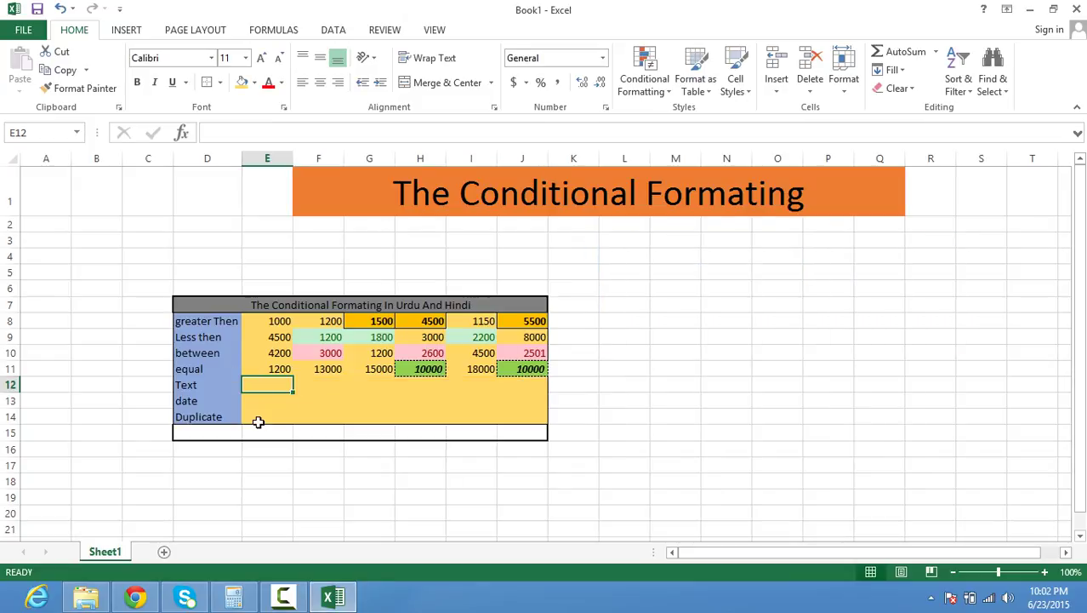
pyautogui.write('bhj')
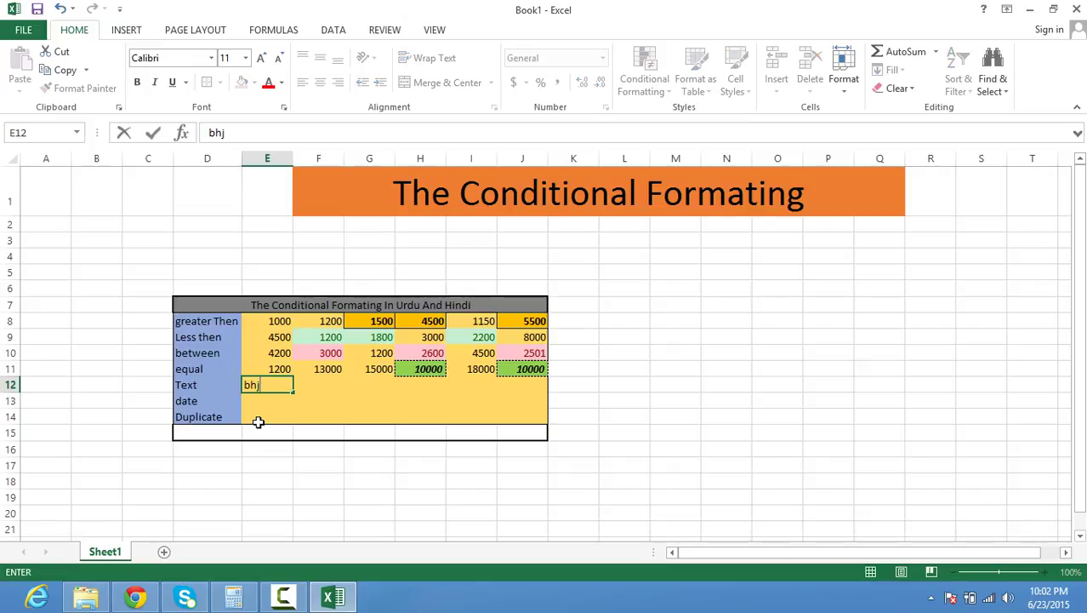
pyautogui.press('Tab')
pyautogui.write('dfg')
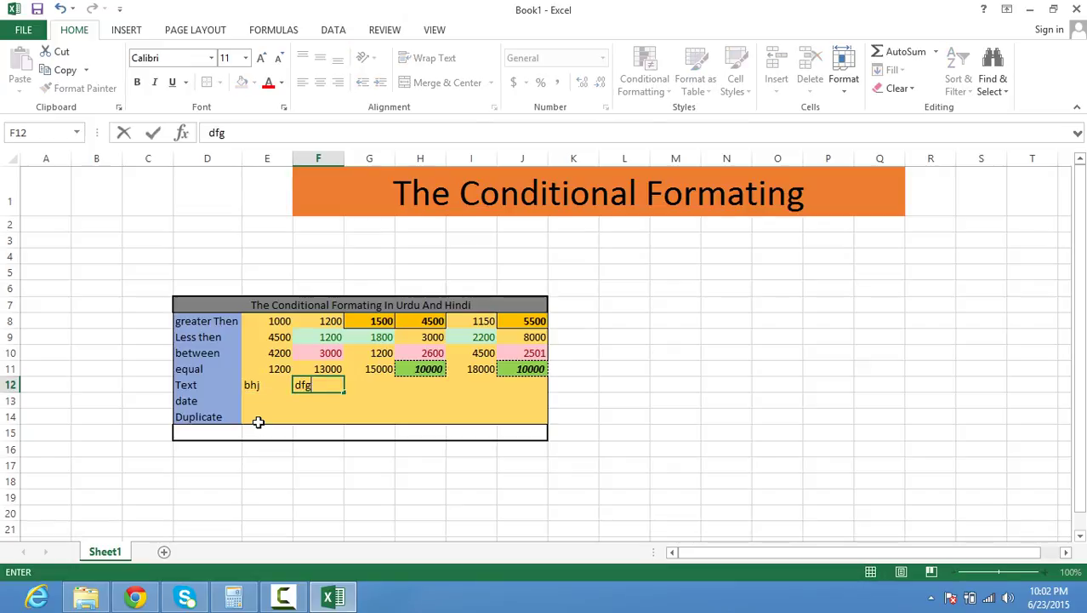
pyautogui.press('Tab')
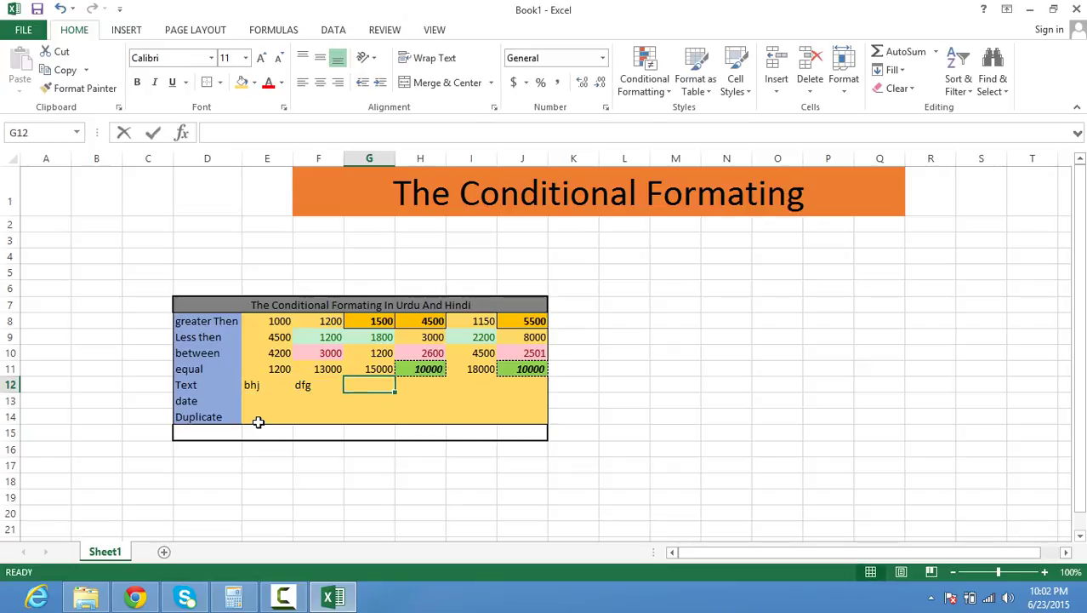
pyautogui.write('sss')
pyautogui.press('Tab')
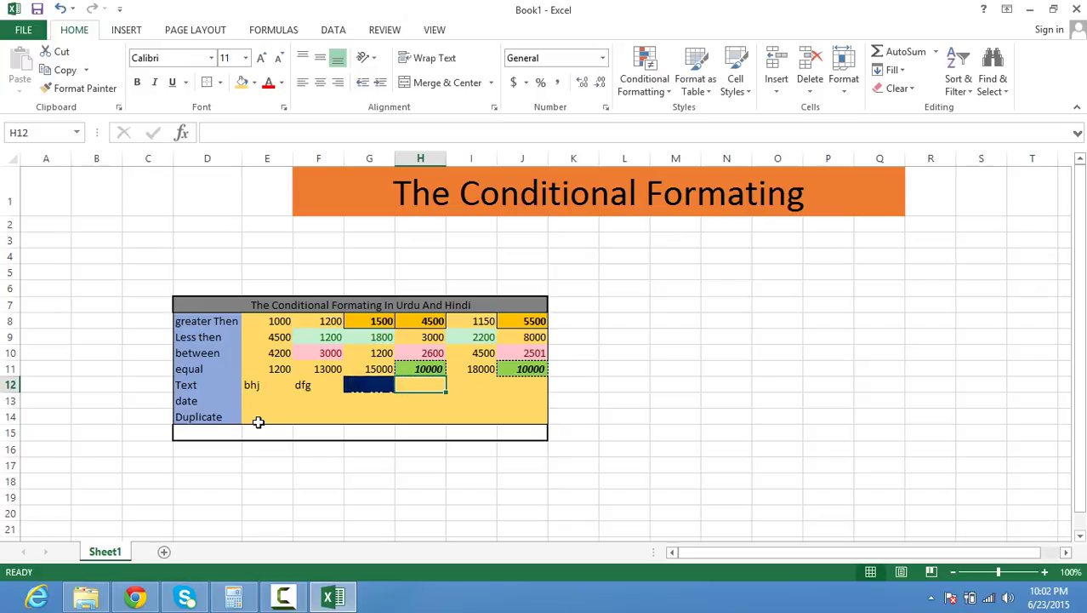
# - Fill cells H12, I12 and J12 of the Text row with fff, ghj and sss
pyautogui.write('fff')
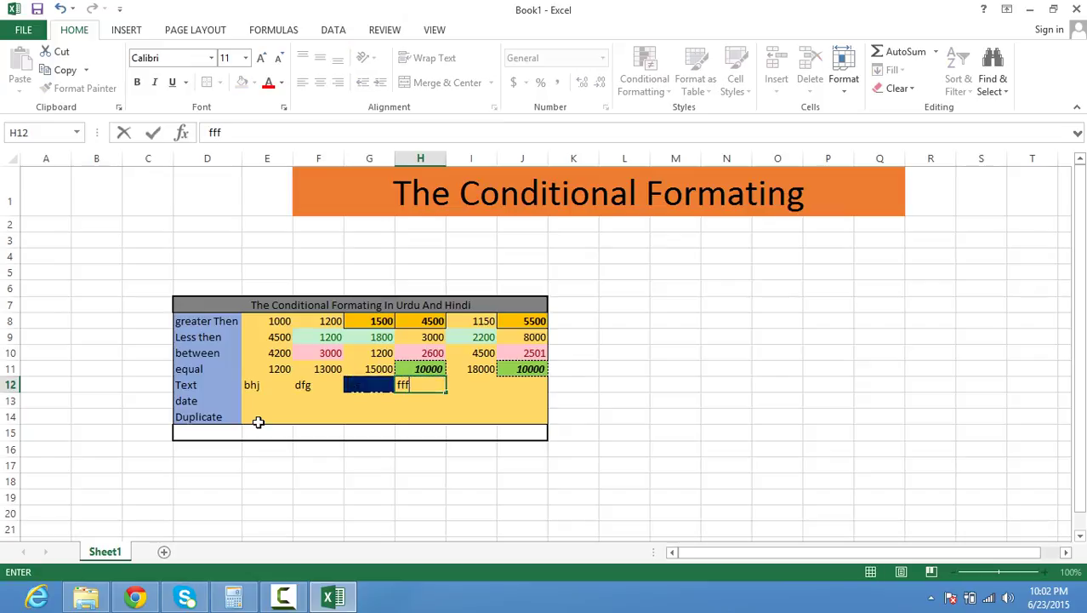
pyautogui.press('Tab')
pyautogui.write('ghj')
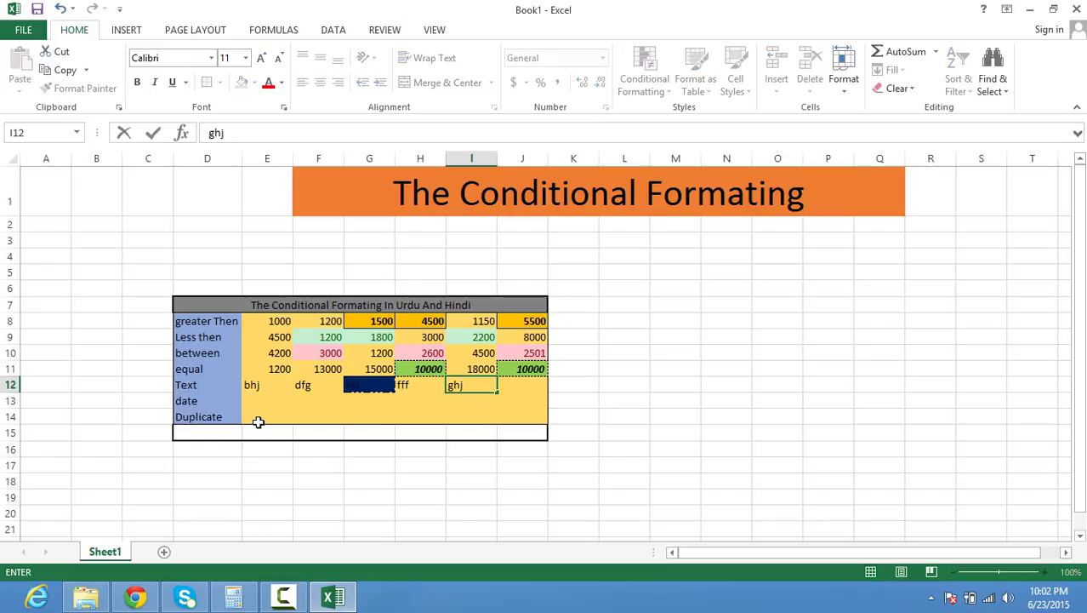
pyautogui.press('Tab')
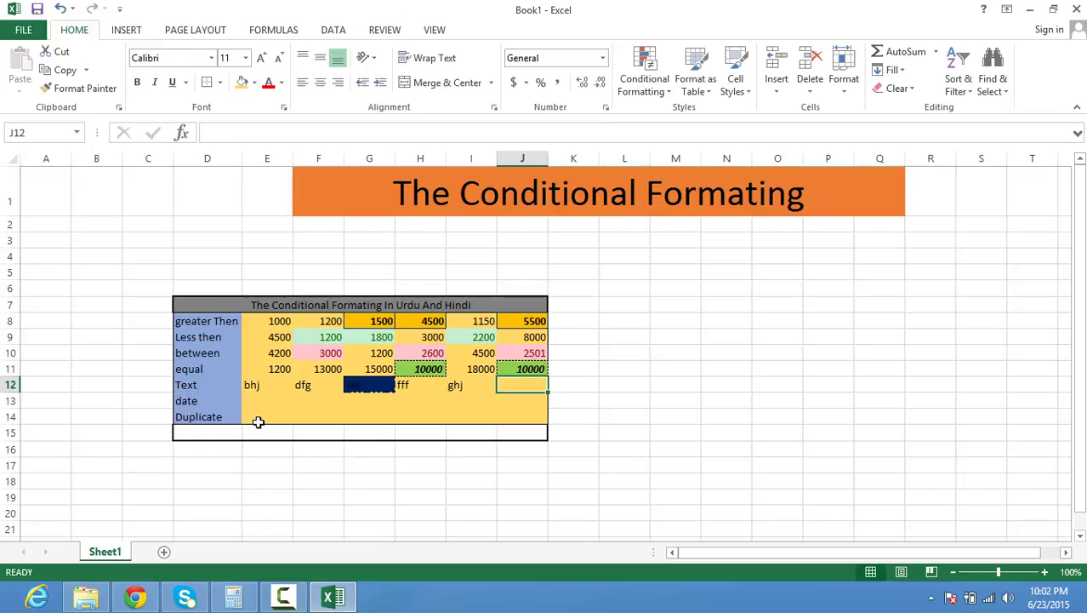
pyautogui.write('sss')
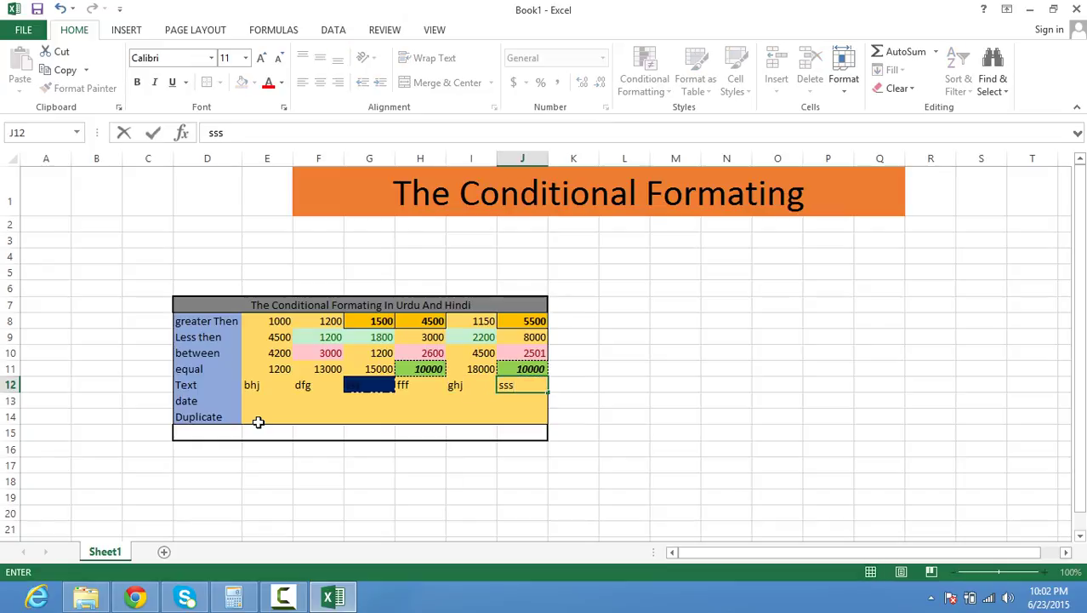
pyautogui.click(258, 401)
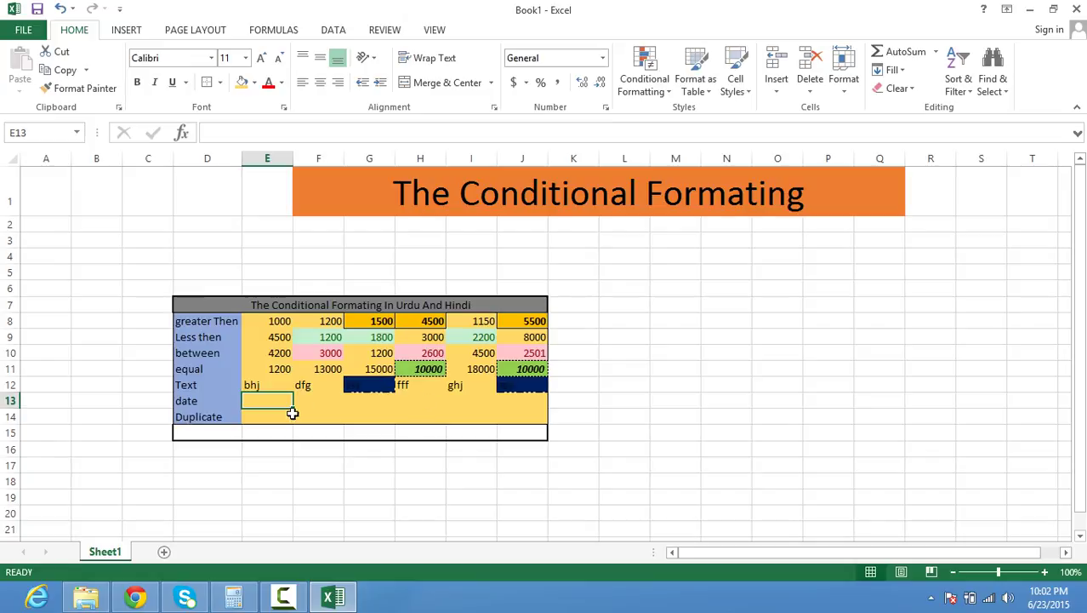
# - Start an A Date Occurring highlight rule on cells E13:J13 for dates In the last 7 days
pyautogui.moveTo(240, 398); pyautogui.dragTo(508, 399)
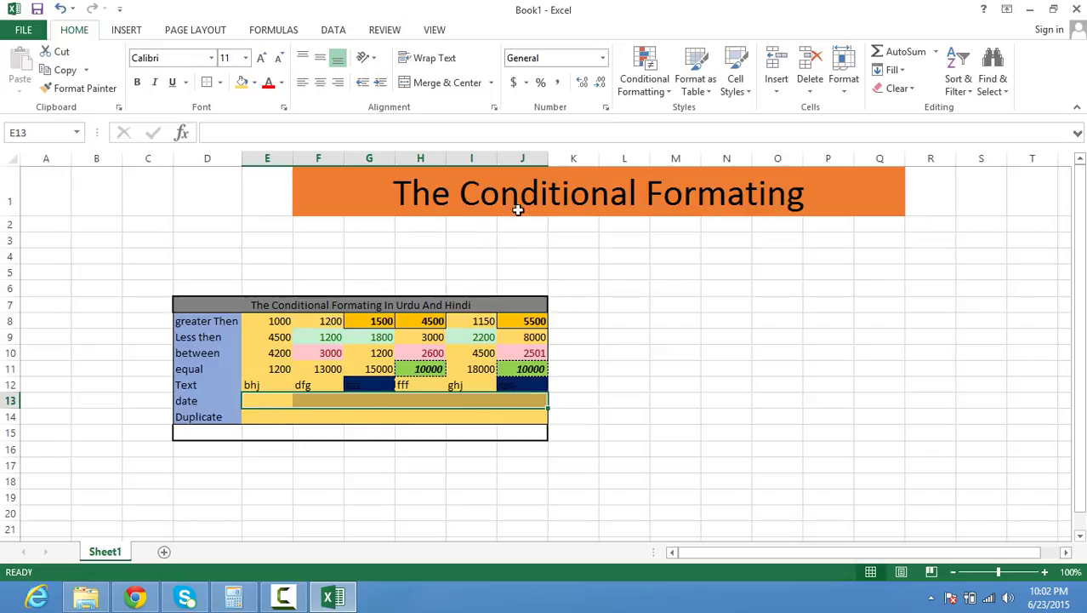
pyautogui.click(644, 79)
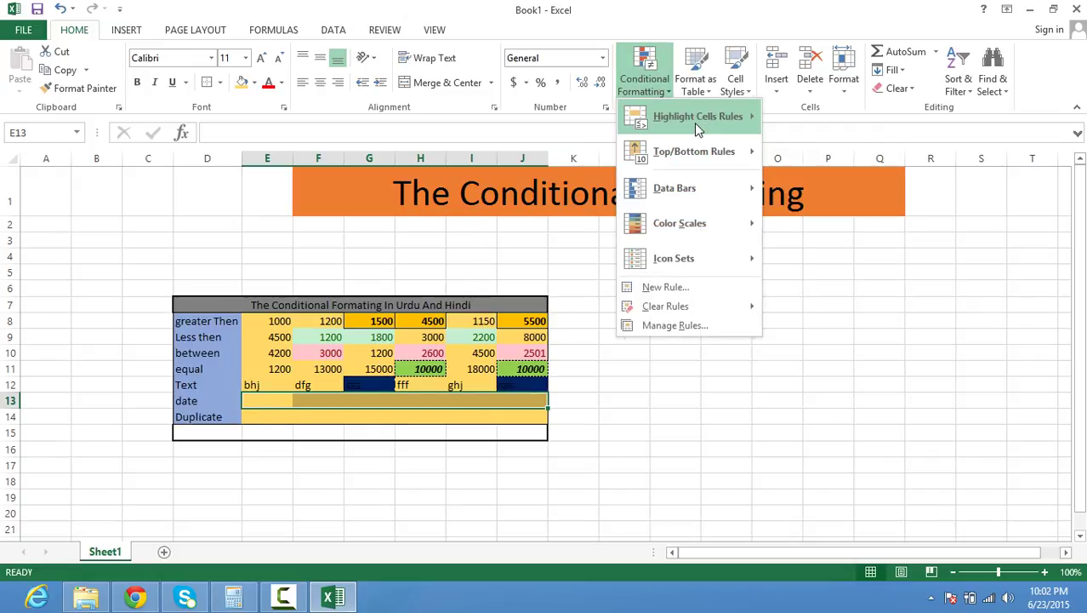
pyautogui.moveTo(717, 119)
pyautogui.click(840, 296)
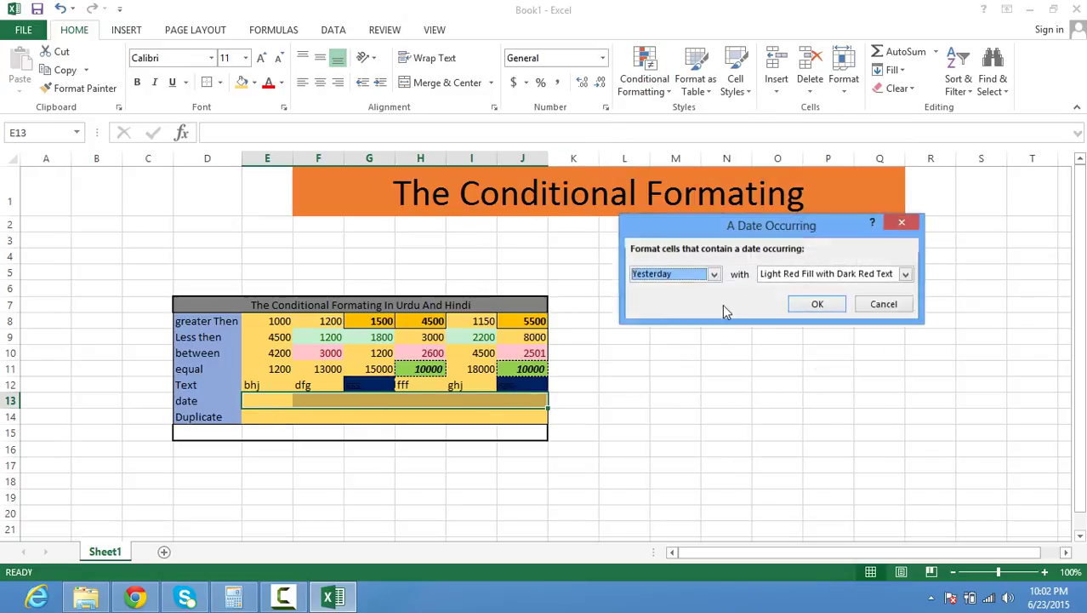
pyautogui.click(714, 274)
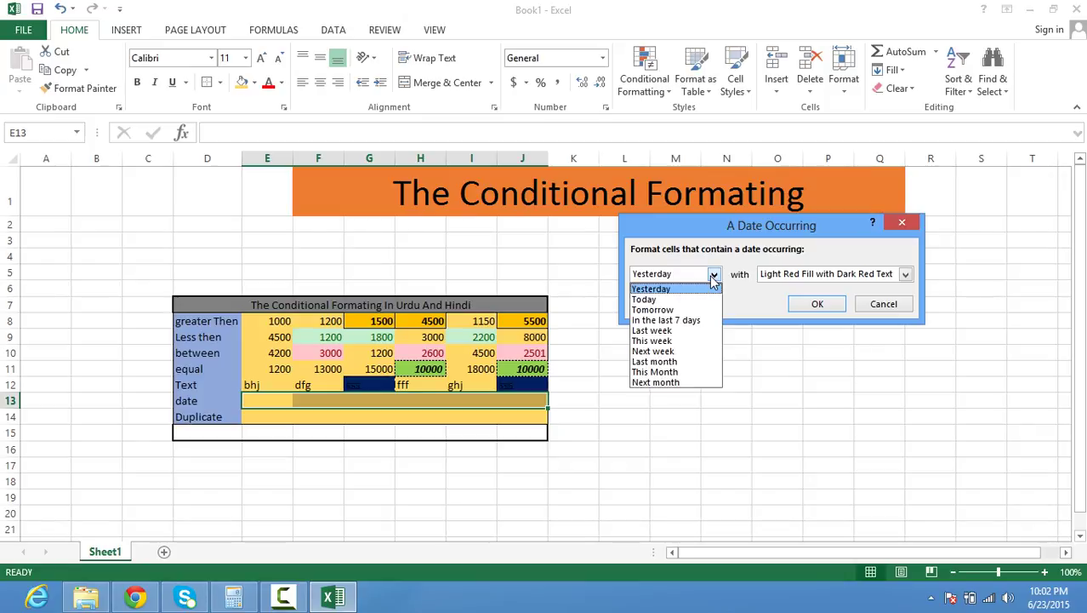
pyautogui.click(694, 321)
# - Choose a custom format for the date rule with a dark gray background fill
pyautogui.click(789, 274)
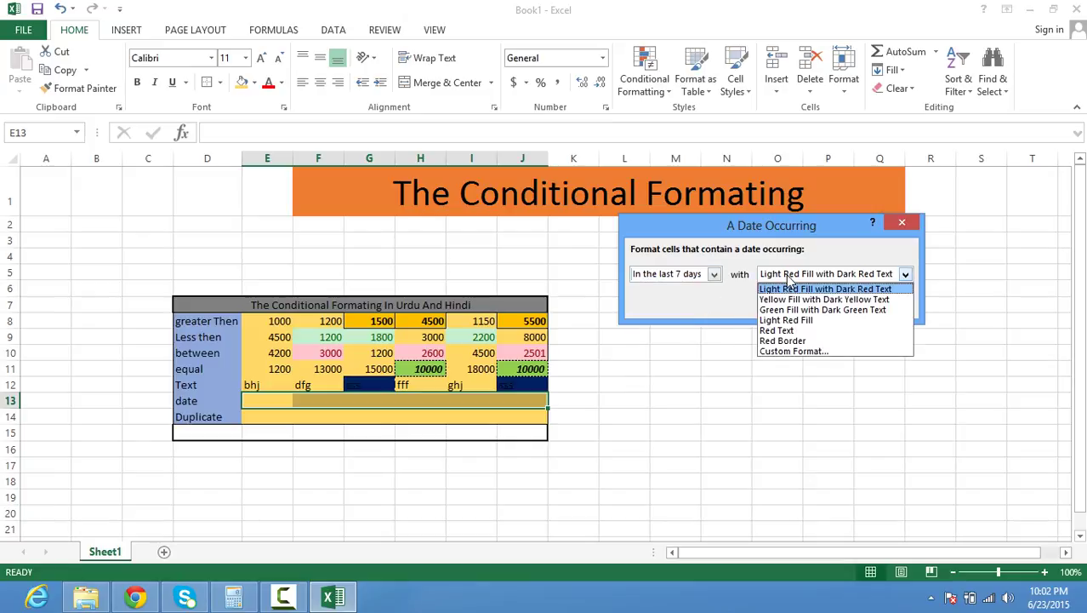
pyautogui.click(791, 354)
pyautogui.click(723, 98)
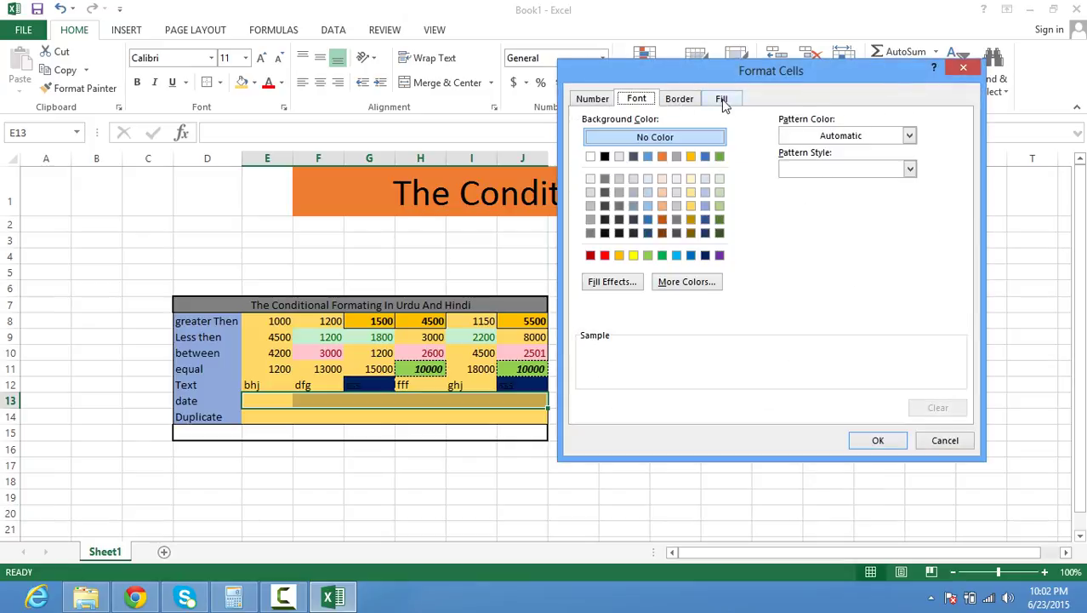
pyautogui.click(605, 192)
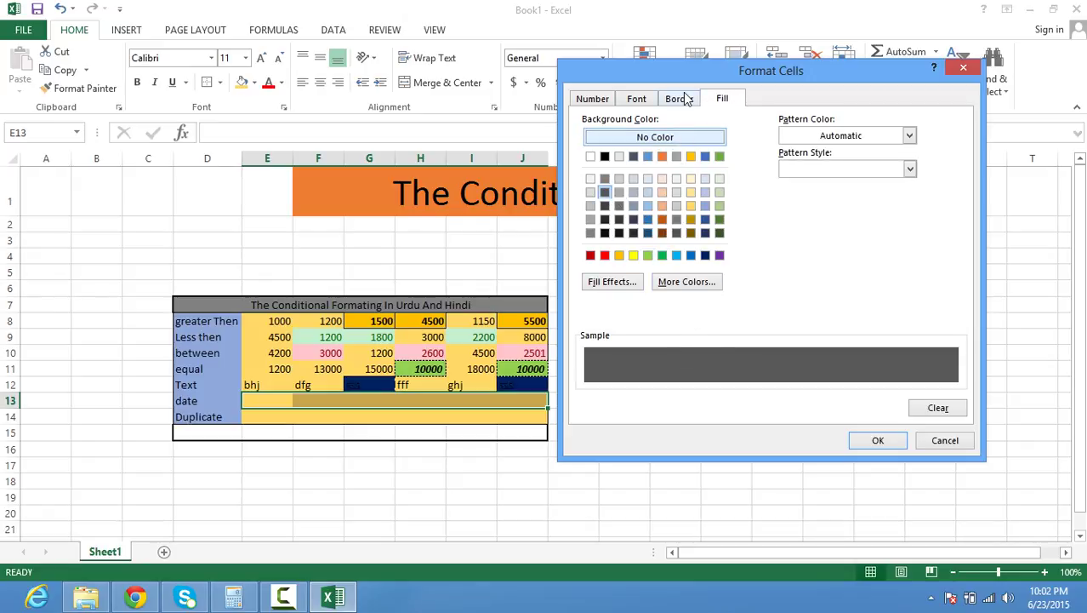
# - Add an outline border in the finest dotted line style to the date rule's custom format
pyautogui.click(686, 99)
pyautogui.click(640, 180)
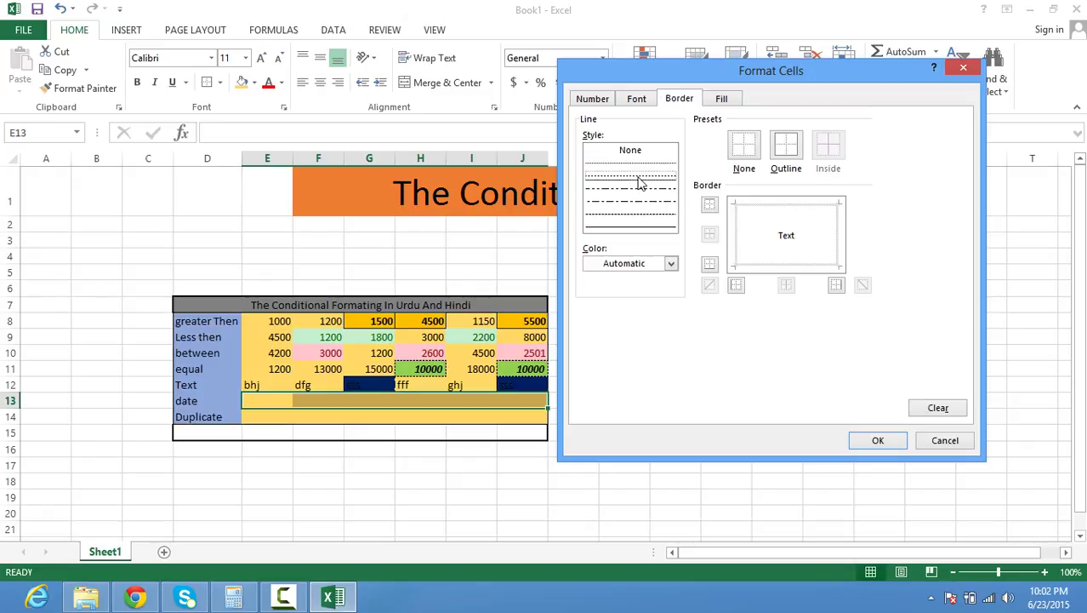
pyautogui.click(779, 151)
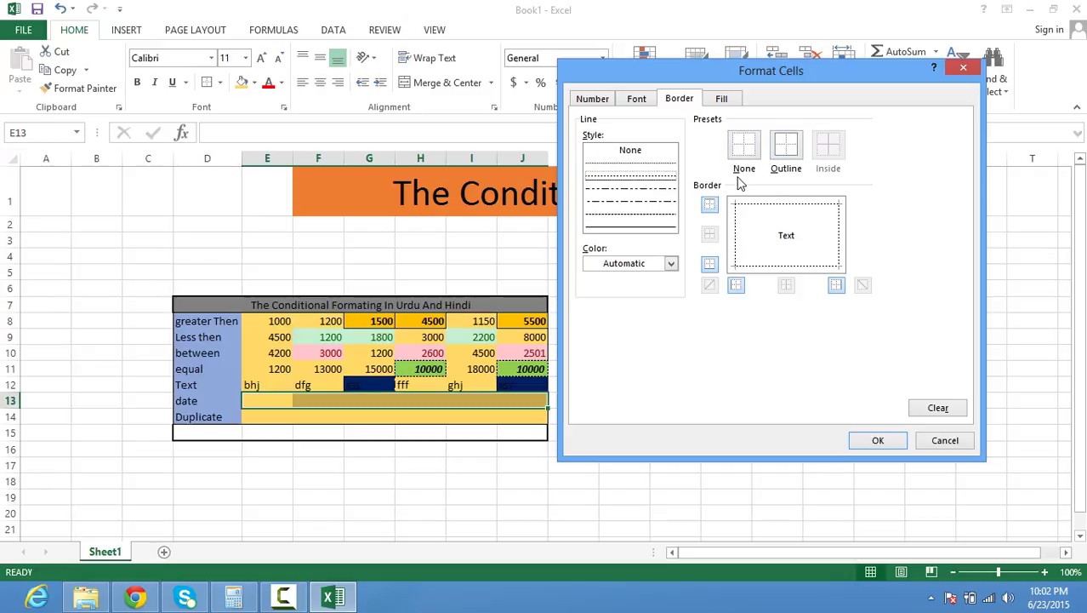
pyautogui.click(622, 164)
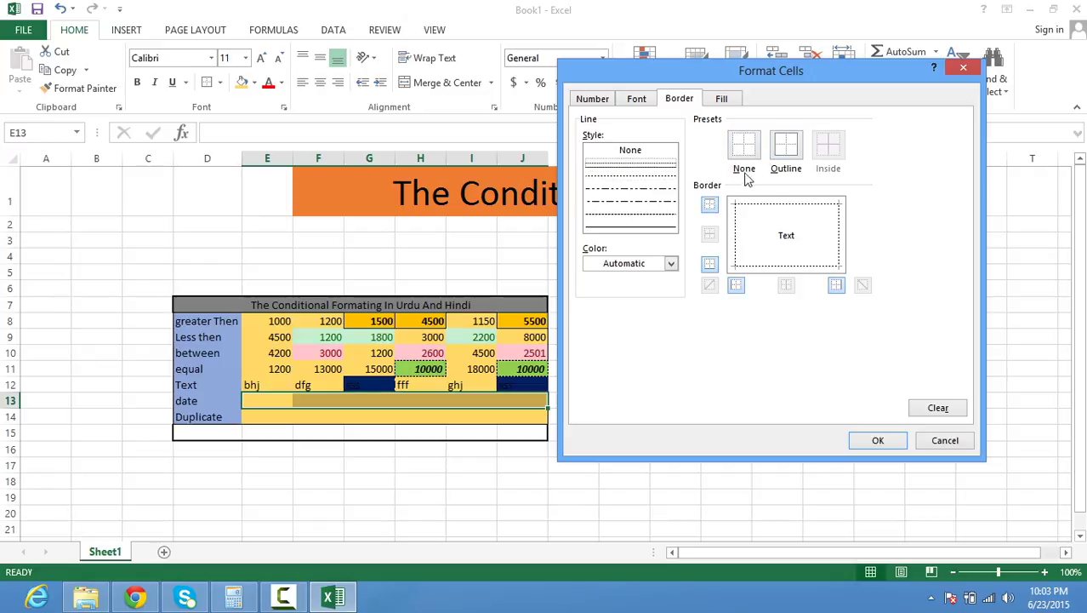
pyautogui.click(786, 146)
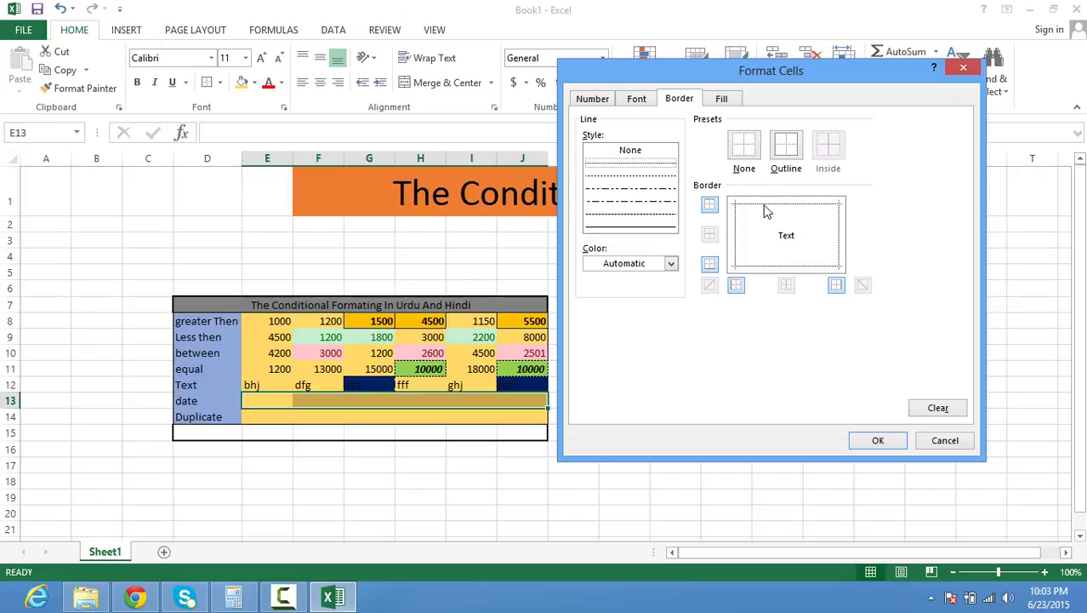
# - Set the date rule's font style to Bold and accept the custom format
pyautogui.click(645, 98)
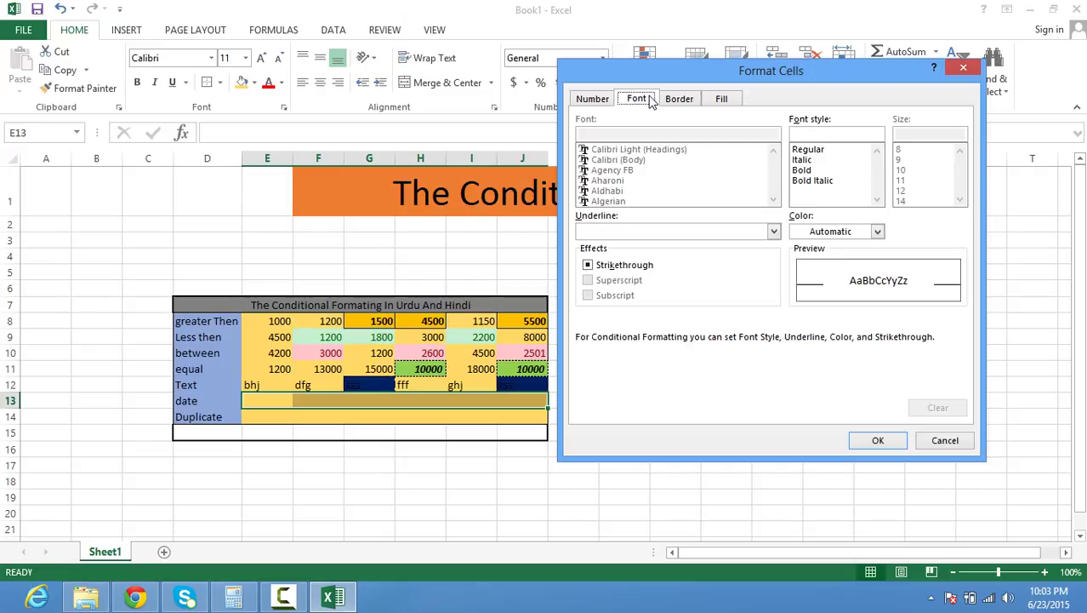
pyautogui.click(807, 170)
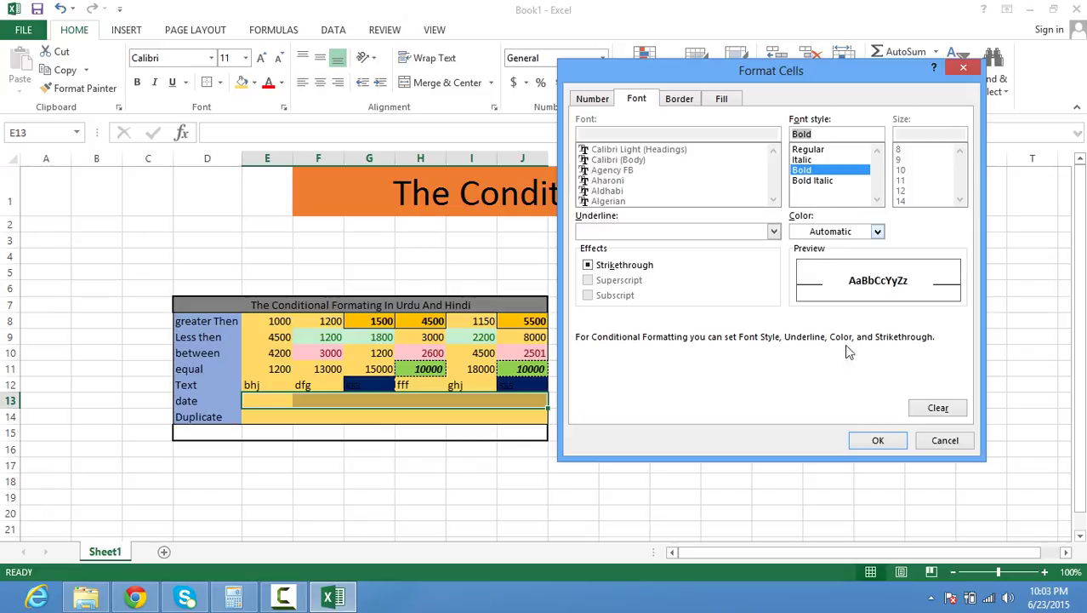
pyautogui.click(872, 442)
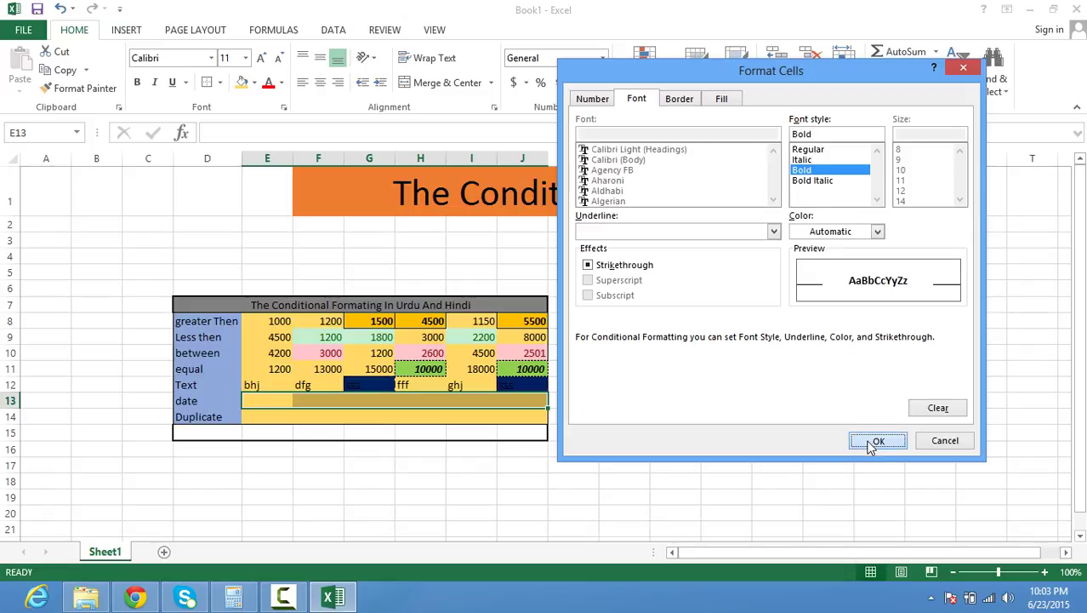
# - Set a Double underline in the date rule's custom format and apply the rule to the date row
pyautogui.click(773, 231)
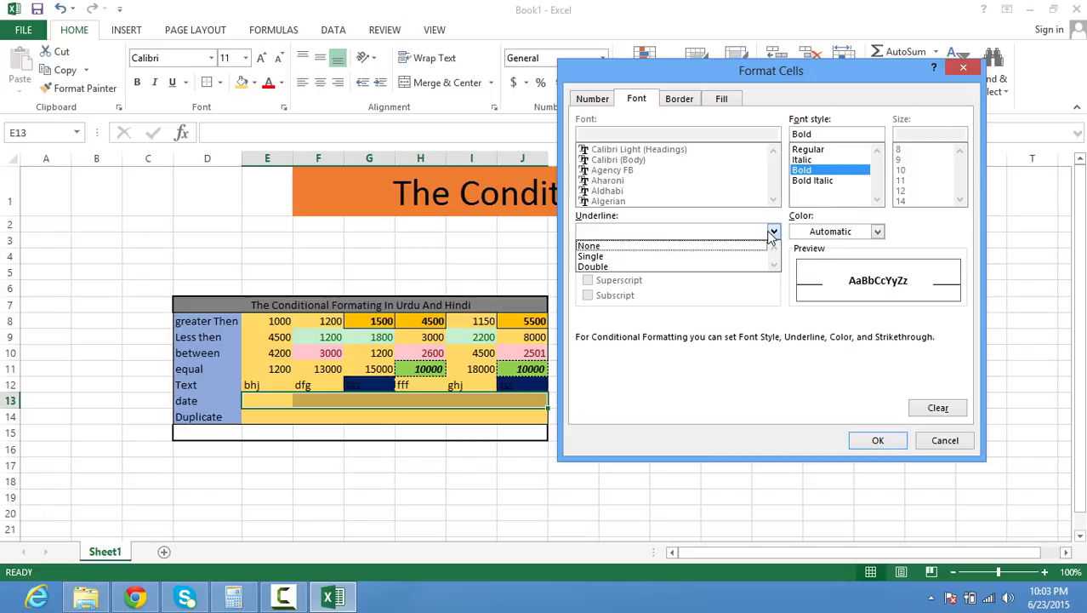
pyautogui.click(694, 267)
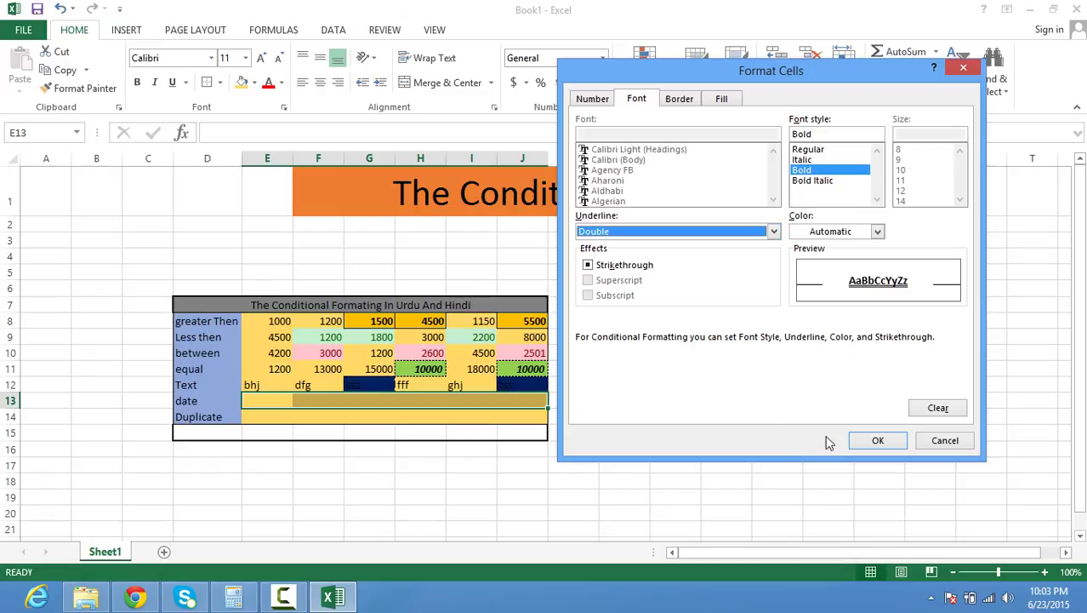
pyautogui.click(859, 440)
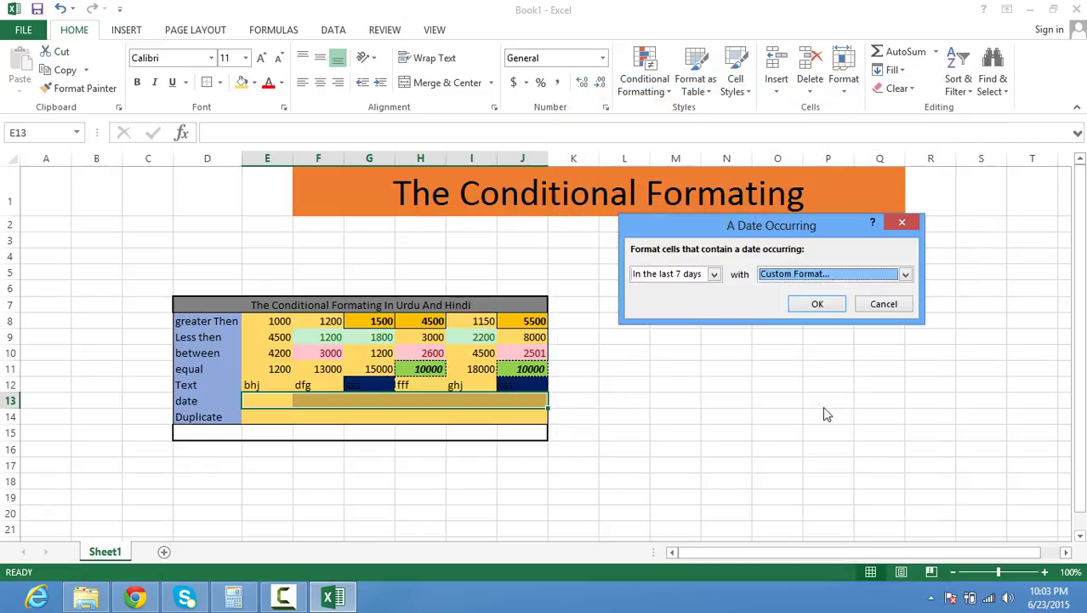
pyautogui.click(810, 305)
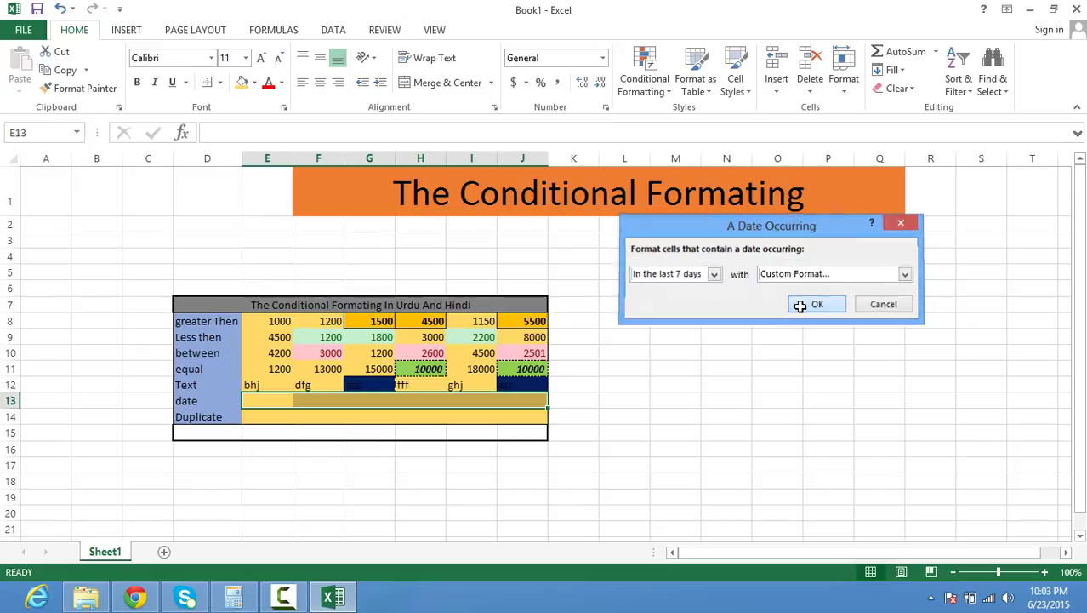
# - Enter the dates 12/5/2015 in cell E13 and 5/12/2015 in cell F13
pyautogui.click(266, 401)
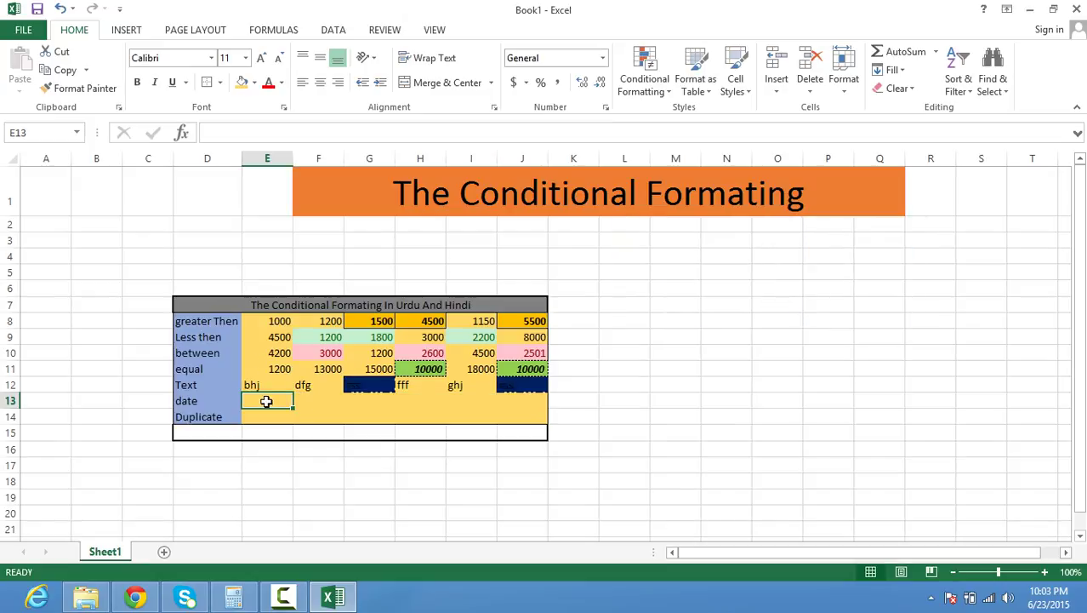
pyautogui.write('12/5')
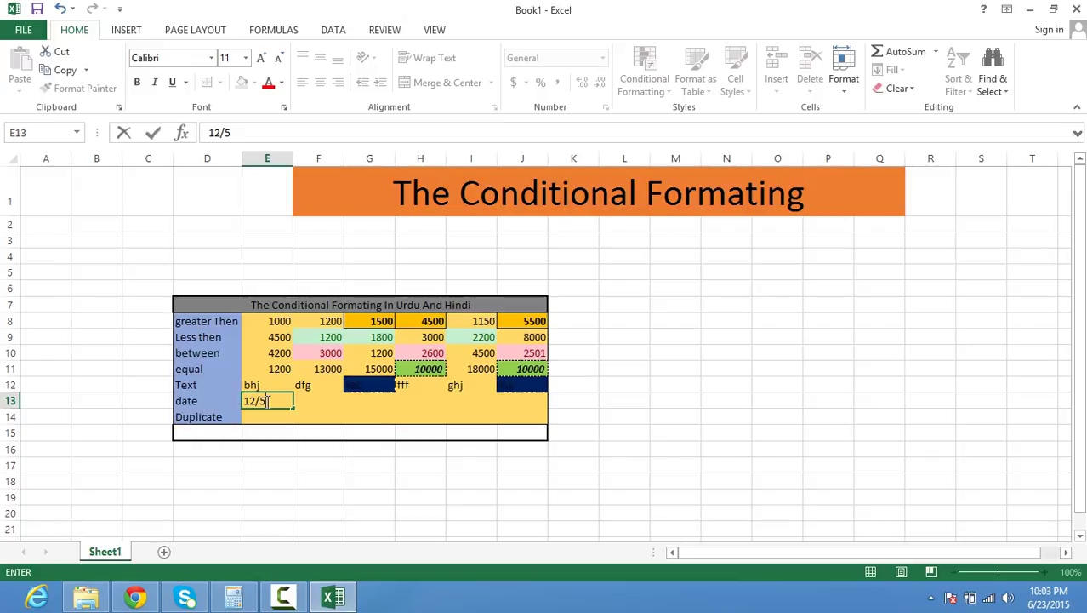
pyautogui.write('/2015')
pyautogui.press('Tab')
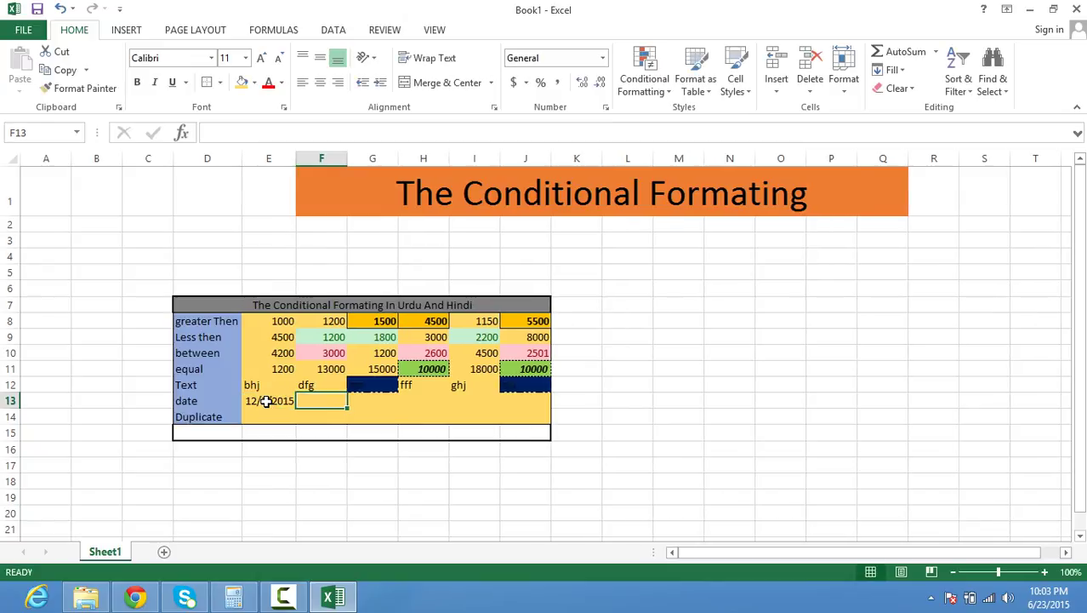
pyautogui.write('5')
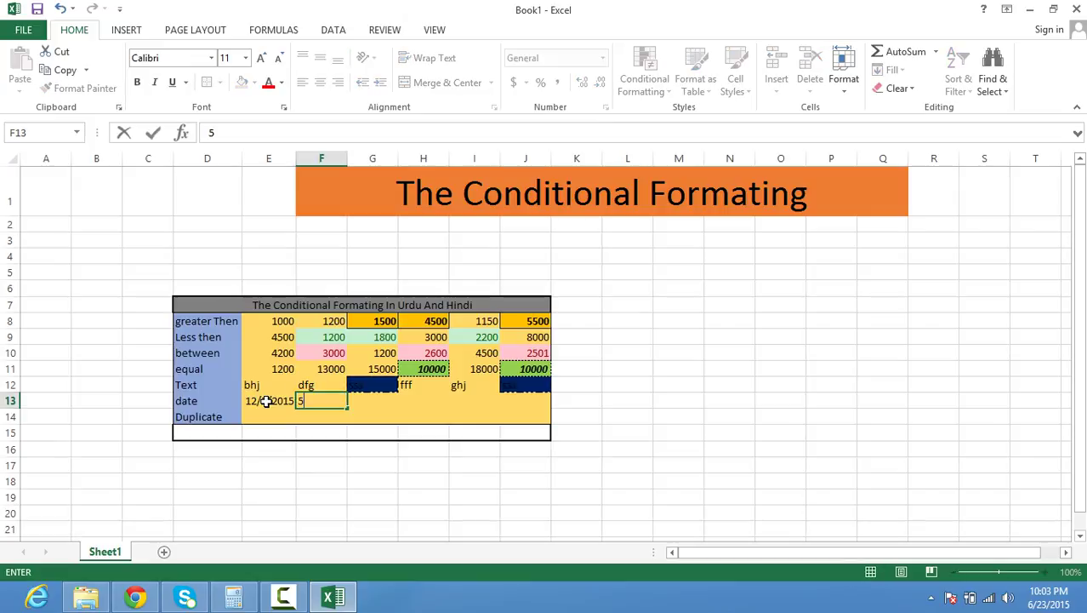
pyautogui.write('/12/201')
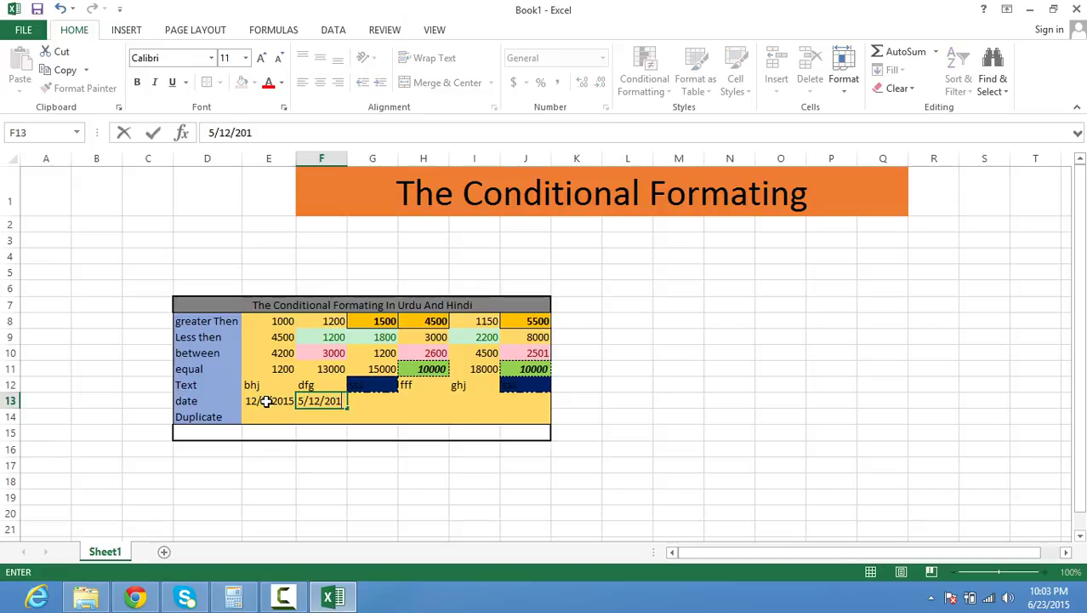
pyautogui.write('5')
pyautogui.press('Tab')
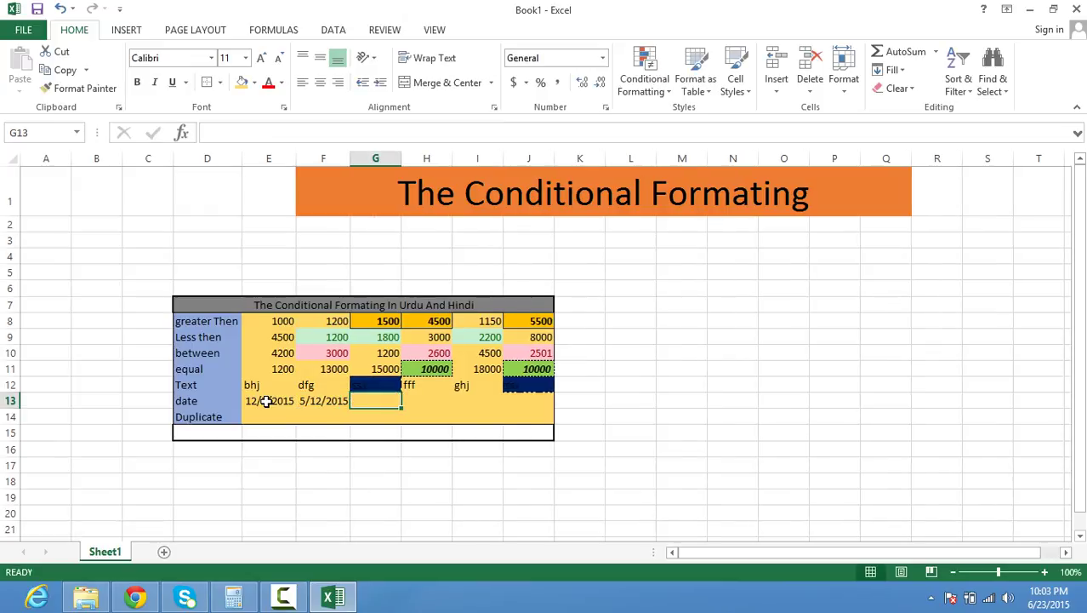
# - Enter the date 22/6/2015 in cell G13
pyautogui.write('22')
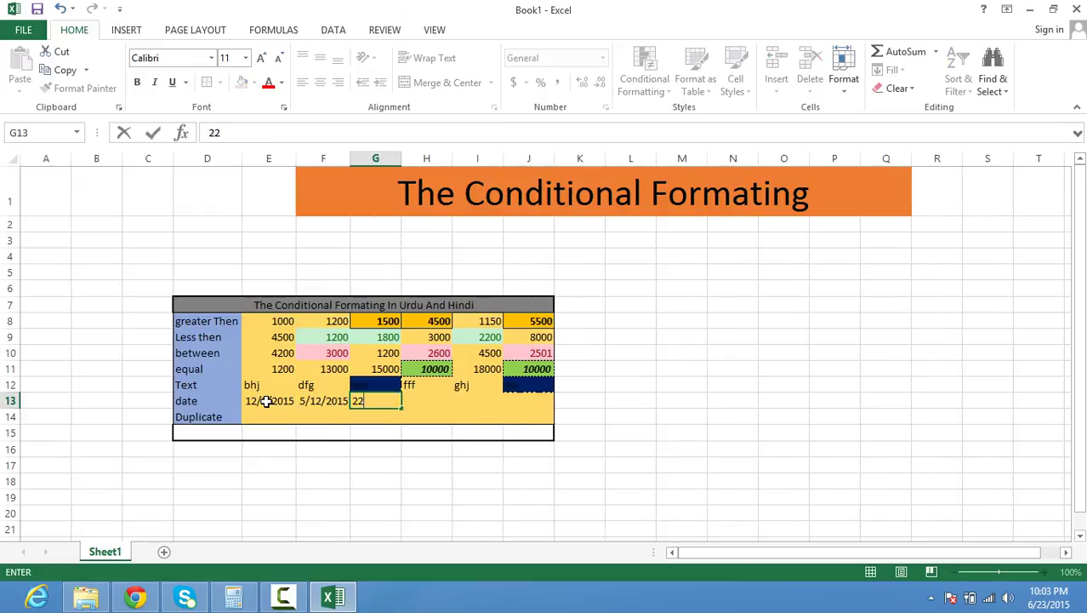
pyautogui.write('/6/2015')
pyautogui.press('Tab')
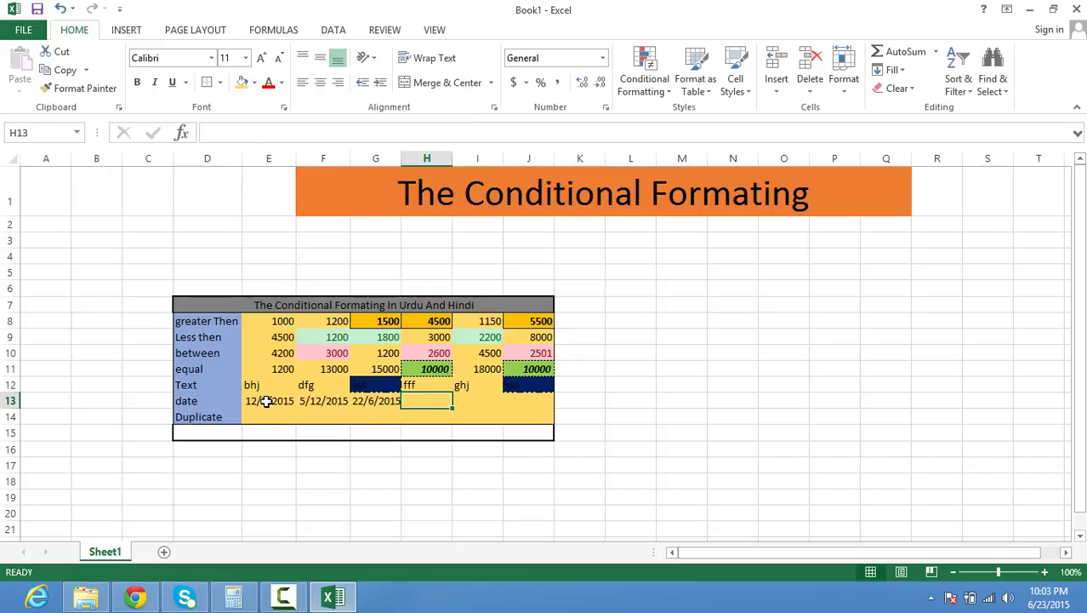
# - Replace the date in cell G13 with 6/22/2015, written month first
pyautogui.press('Left')
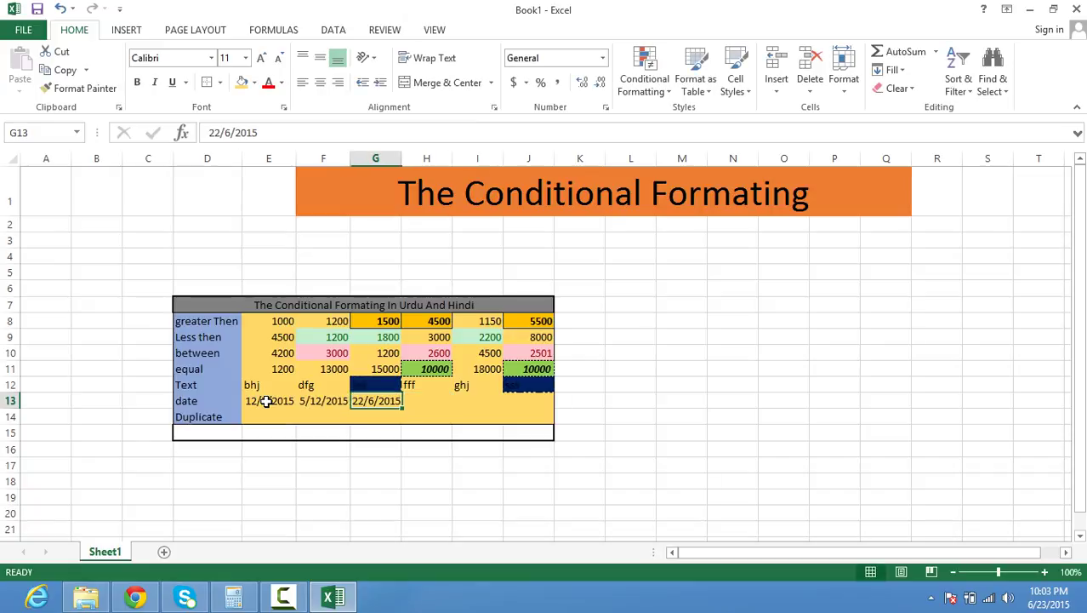
pyautogui.press('BackSpace')
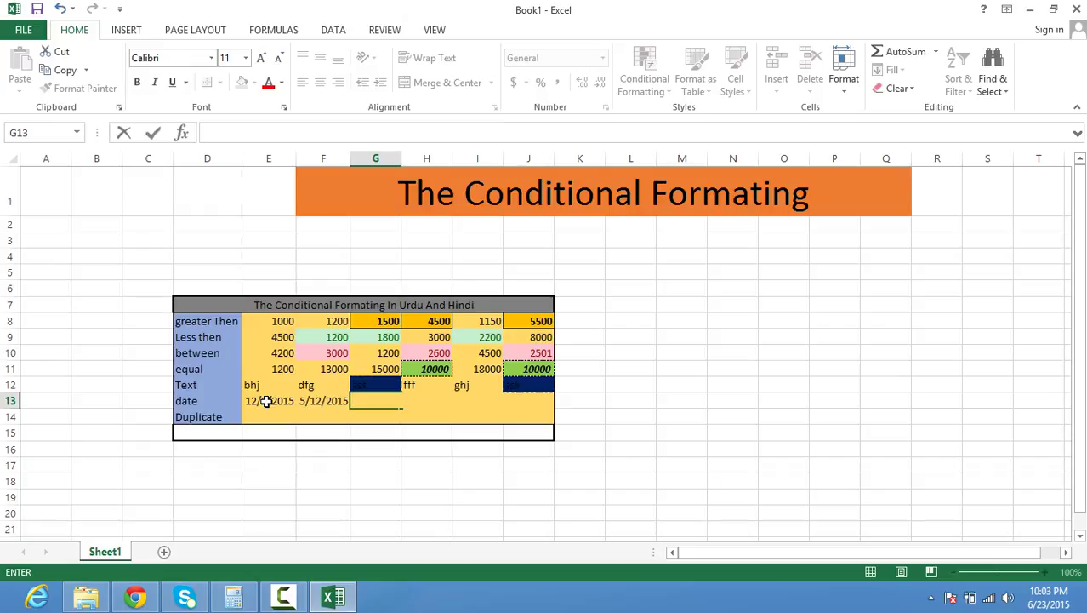
pyautogui.write('6/22/2015')
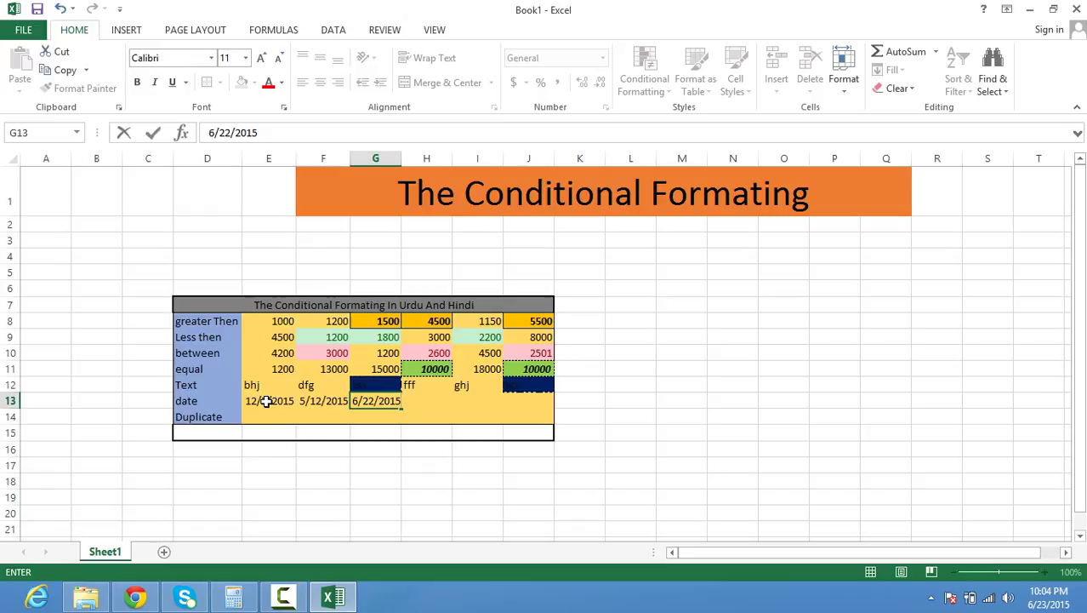
pyautogui.press('Tab')
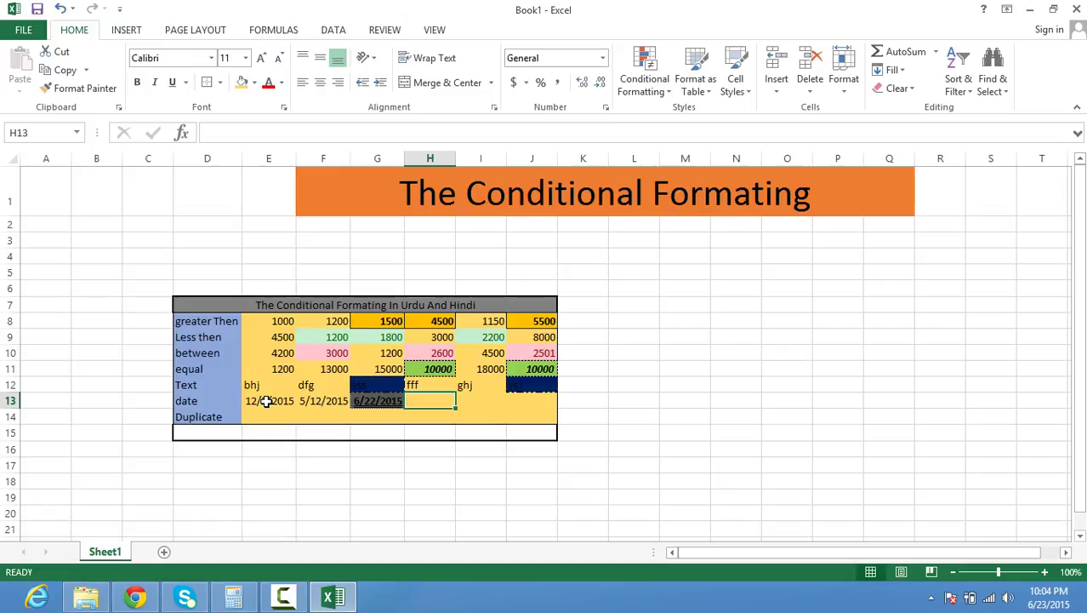
# - Enter the dates 6/21/2014 in cell H13 and 6/21/2015 in cell I13
pyautogui.write('2')
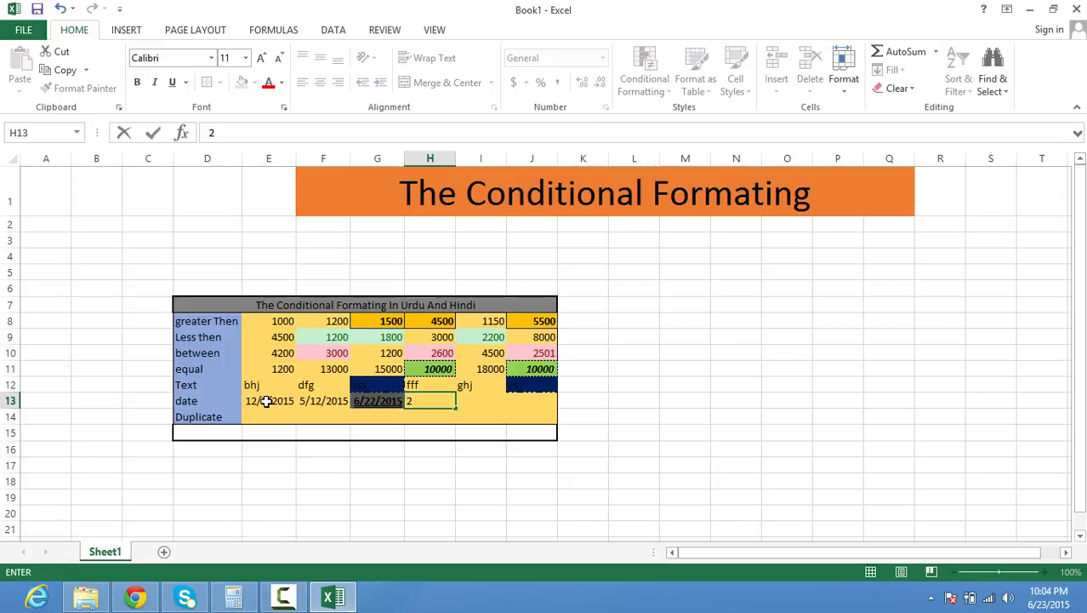
pyautogui.press('BackSpace')
pyautogui.write('6/21/2014')
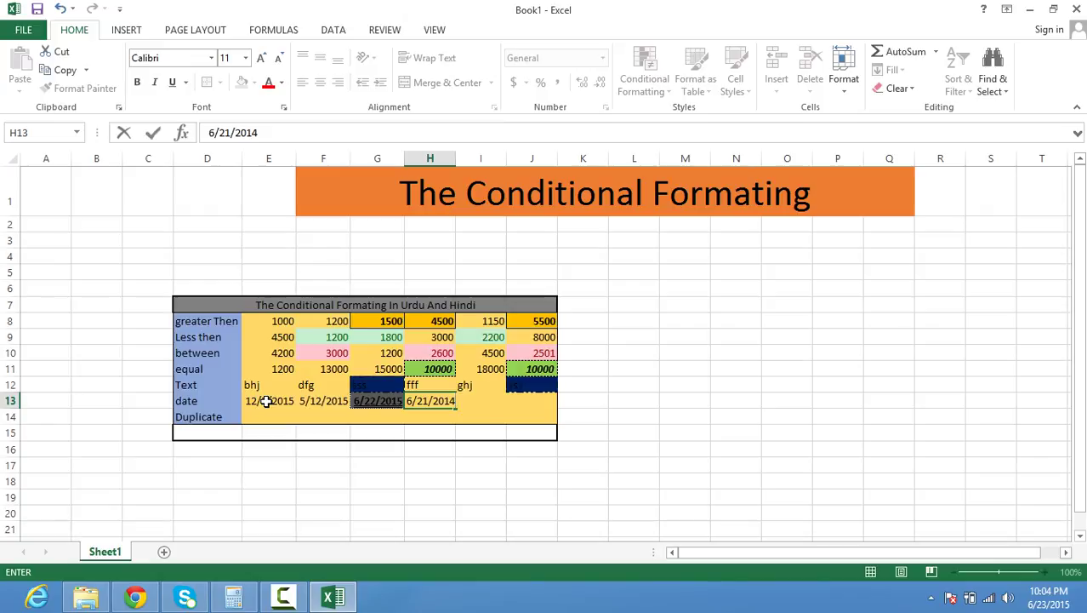
pyautogui.press('Tab')
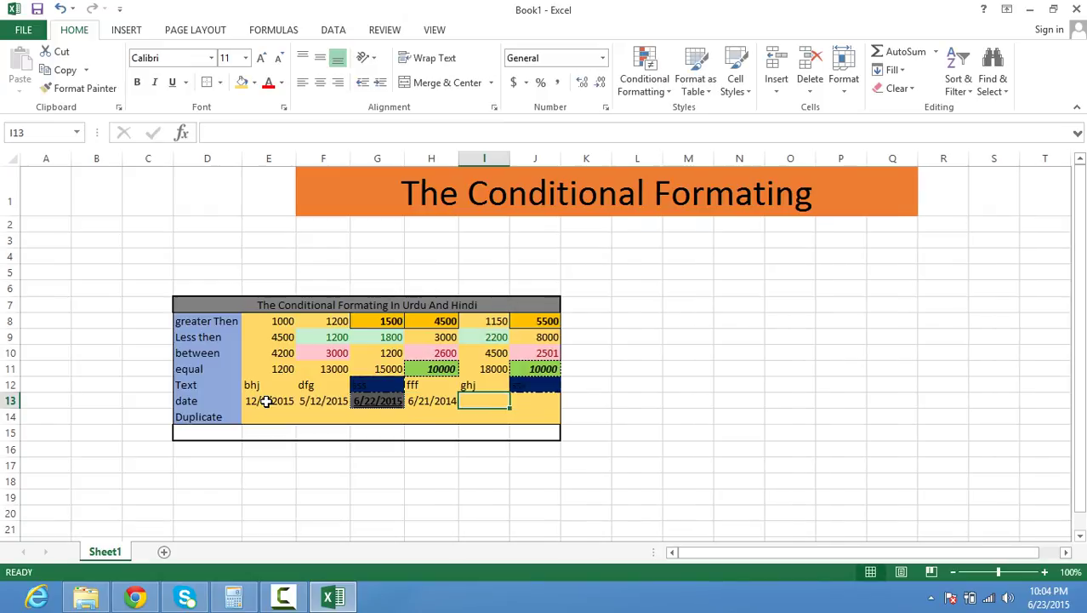
pyautogui.write('6')
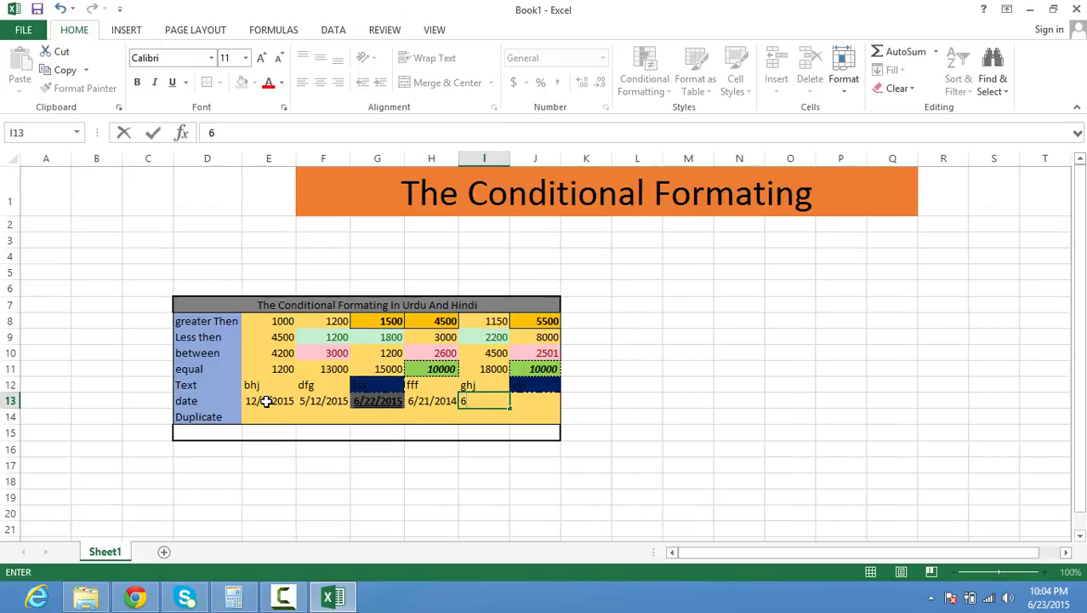
pyautogui.write('/21/2015')
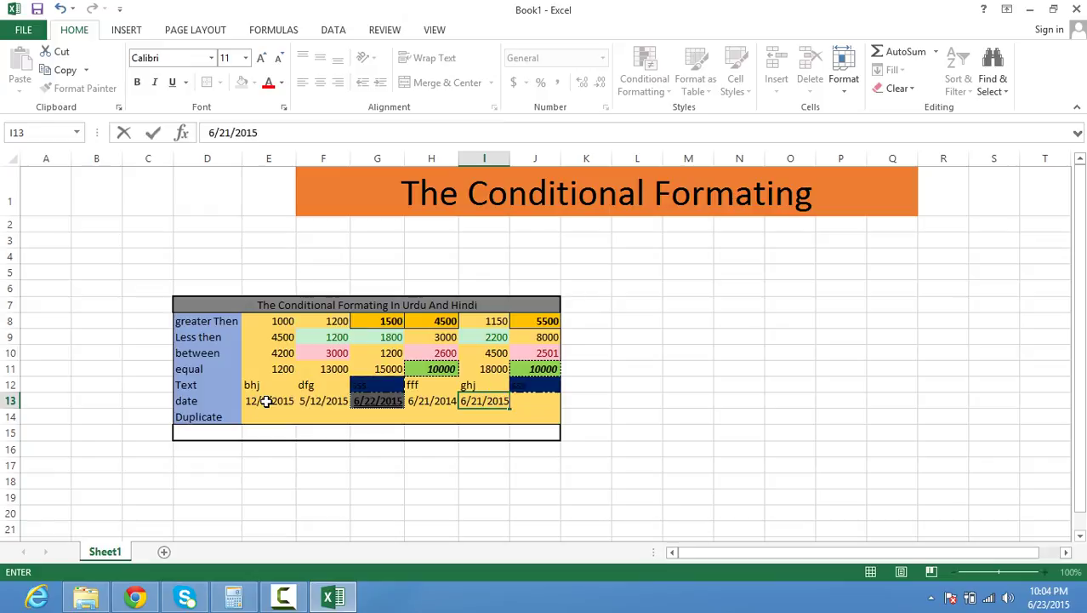
pyautogui.press('Tab')
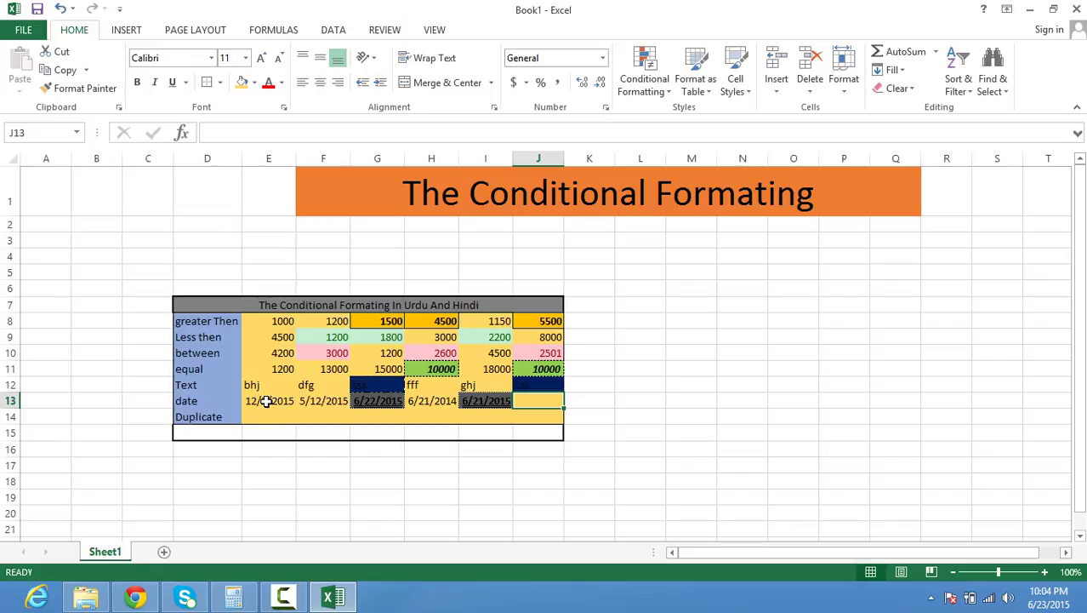
# - Enter the date 15/5/2013 in cell J13 and move the selection below the table
pyautogui.write('1')
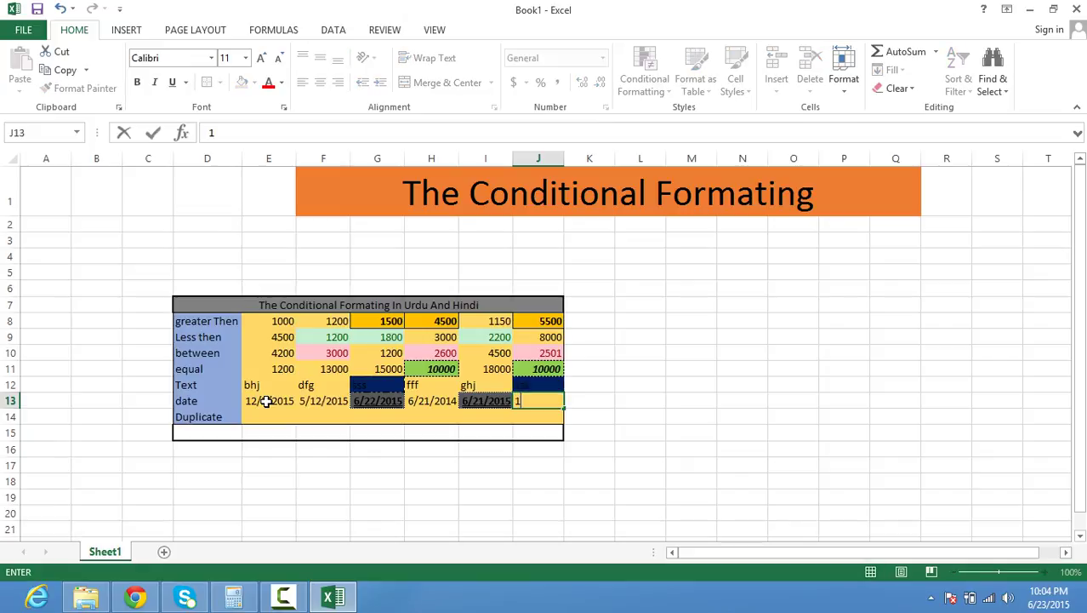
pyautogui.write('5/5/2013')
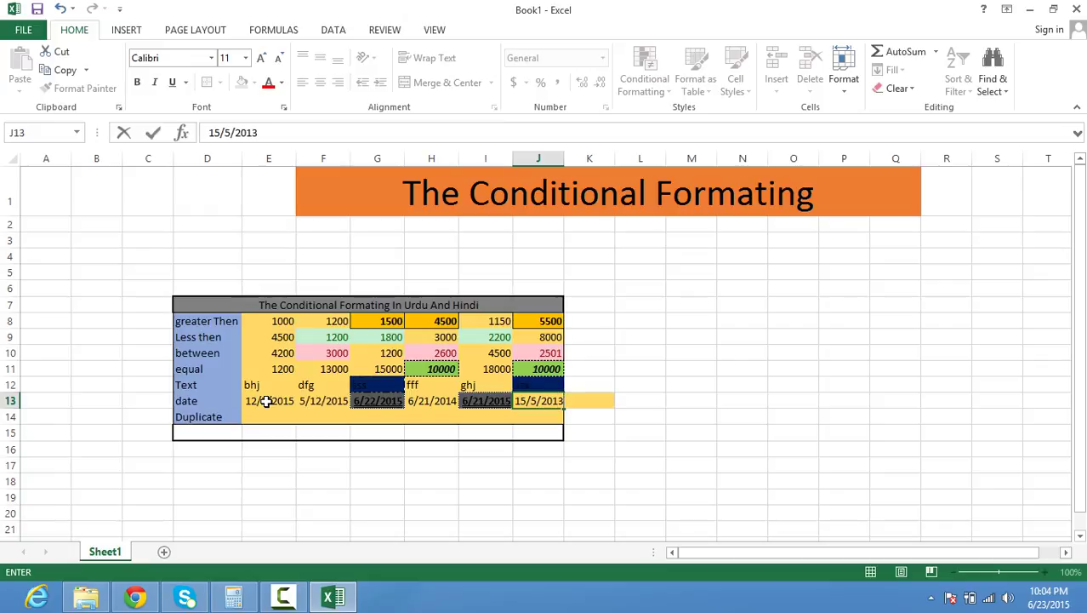
pyautogui.press('Return')
pyautogui.press('Down')
pyautogui.press('Down')
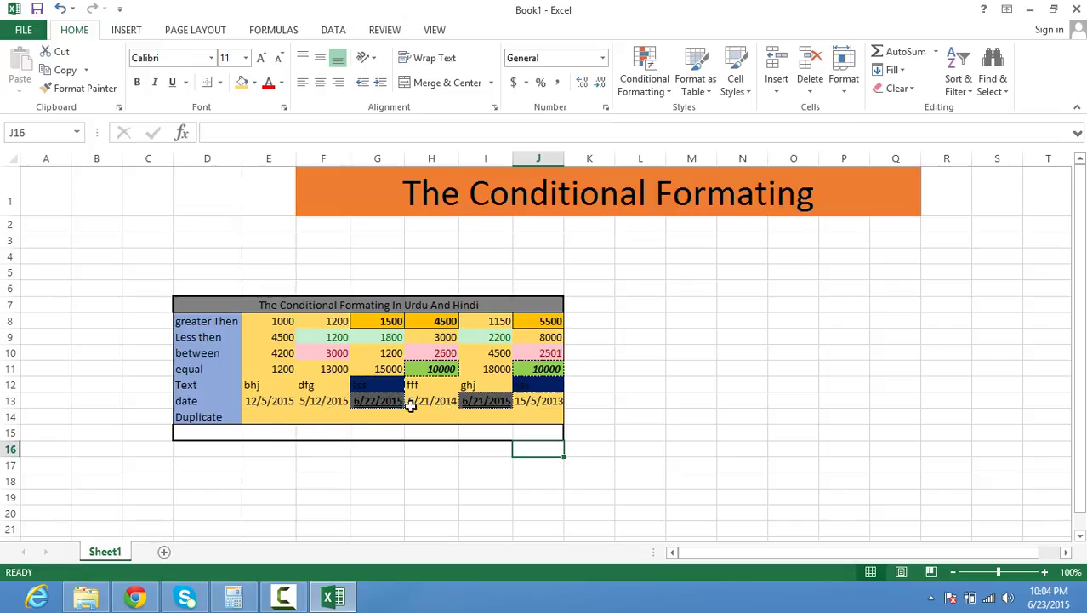
# - Review the date periods offered by the A Date Occurring highlight rule without applying one
pyautogui.click(644, 79)
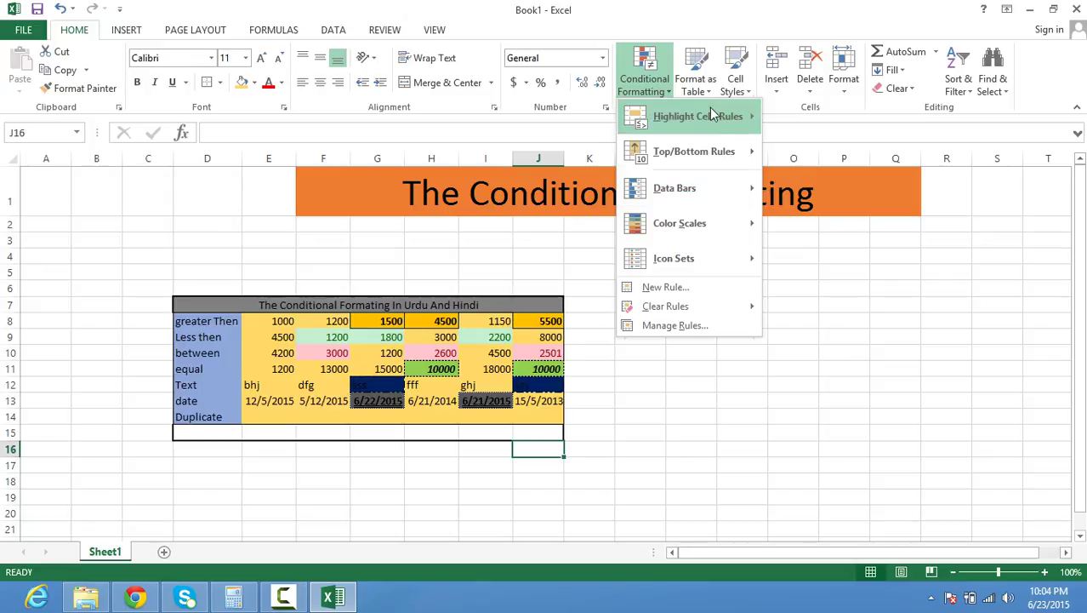
pyautogui.moveTo(741, 114)
pyautogui.click(830, 295)
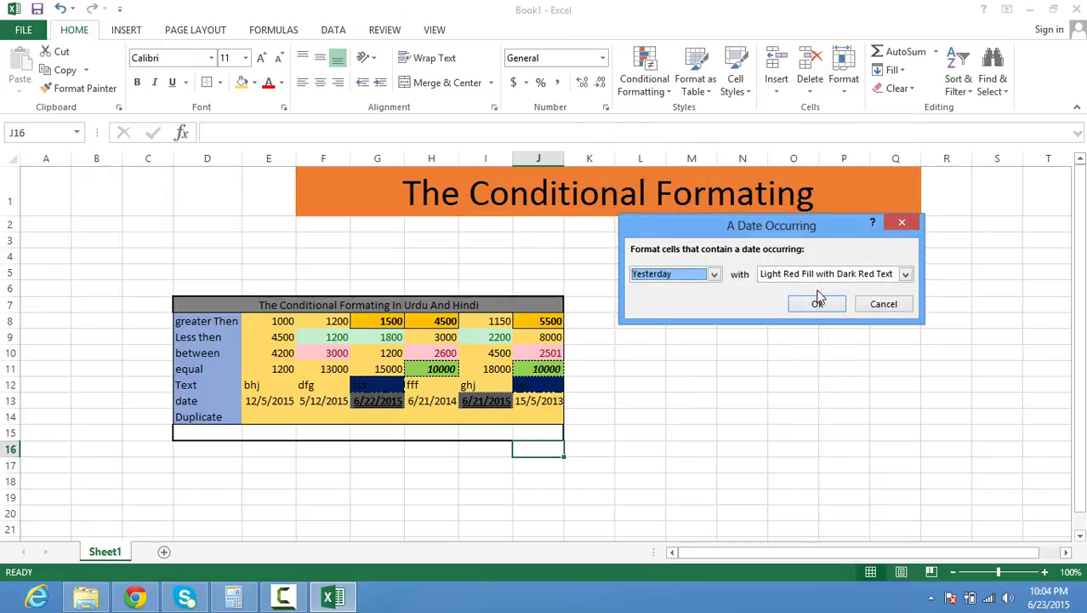
pyautogui.click(715, 275)
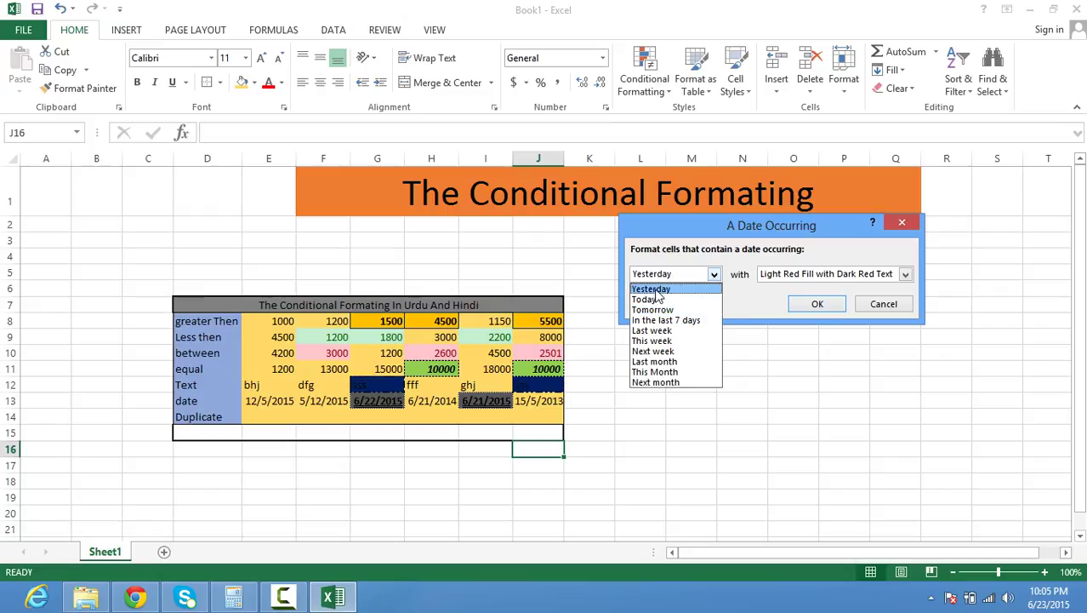
pyautogui.click(753, 312)
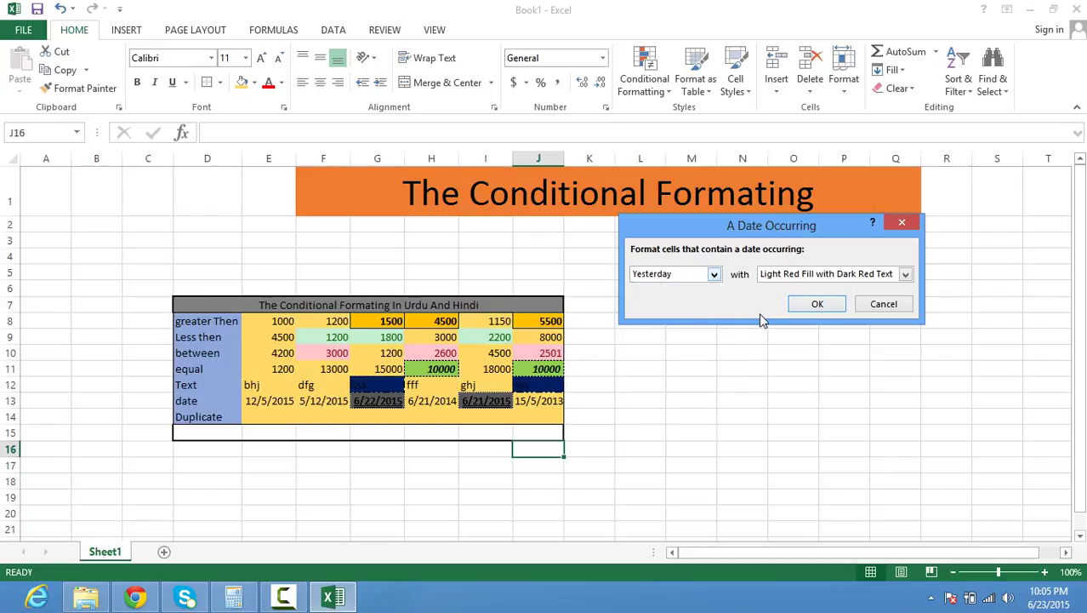
pyautogui.click(879, 303)
# - Start a Duplicate Values highlight rule on cells E14:J14 in the Duplicate row
pyautogui.click(644, 73)
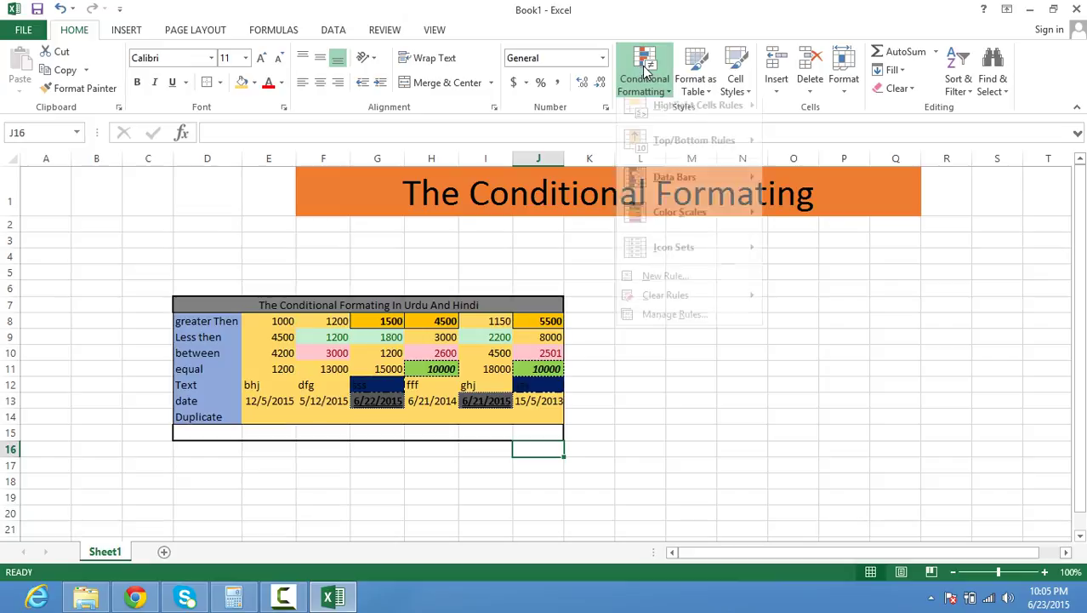
pyautogui.moveTo(697, 117)
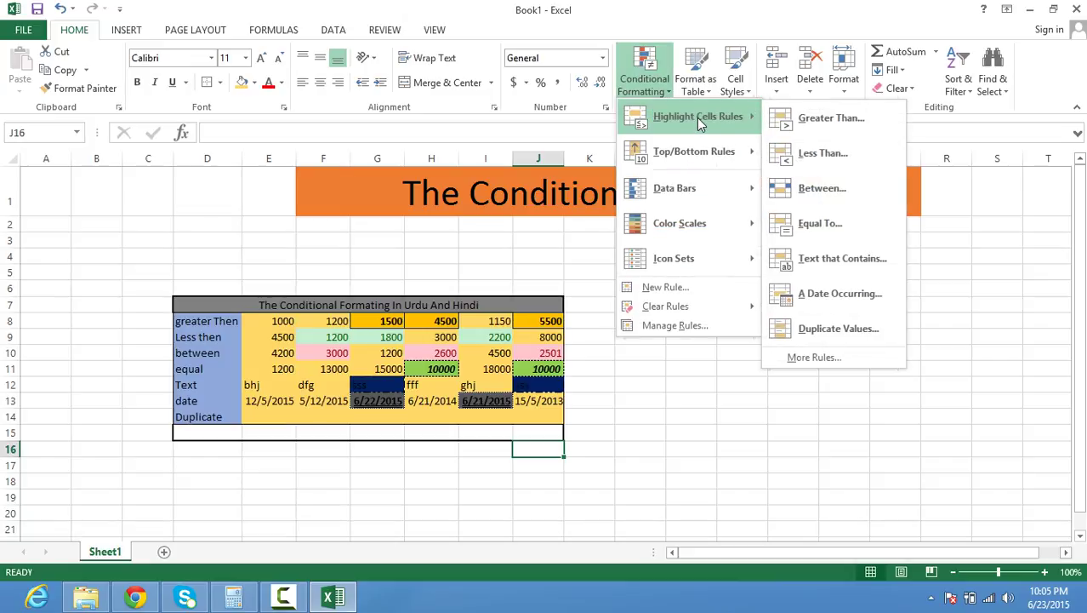
pyautogui.click(249, 416)
pyautogui.moveTo(249, 416); pyautogui.dragTo(541, 416)
pyautogui.click(644, 72)
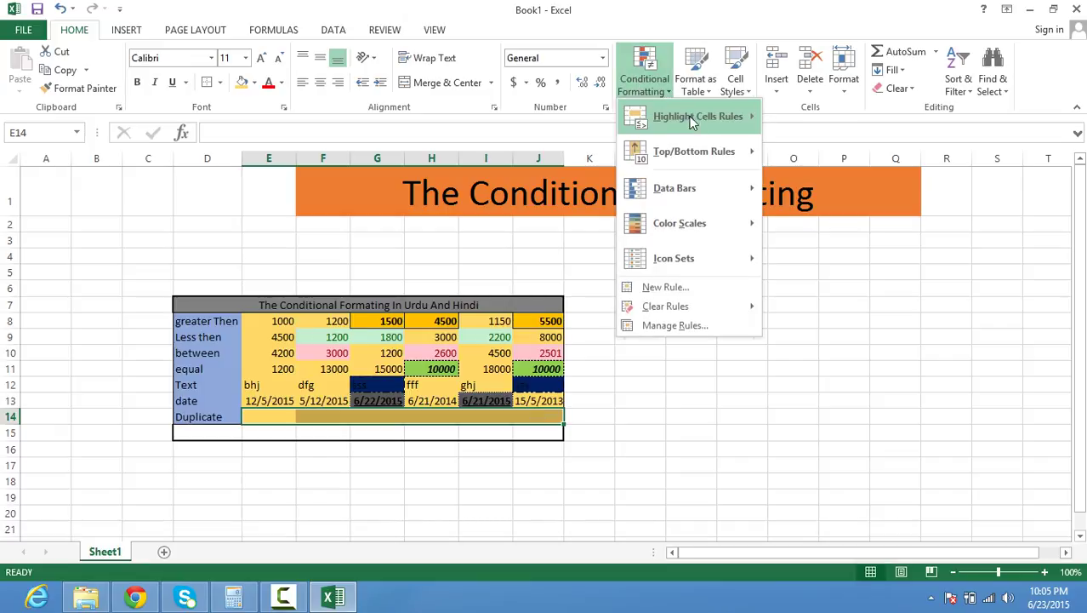
pyautogui.moveTo(708, 120)
pyautogui.click(838, 329)
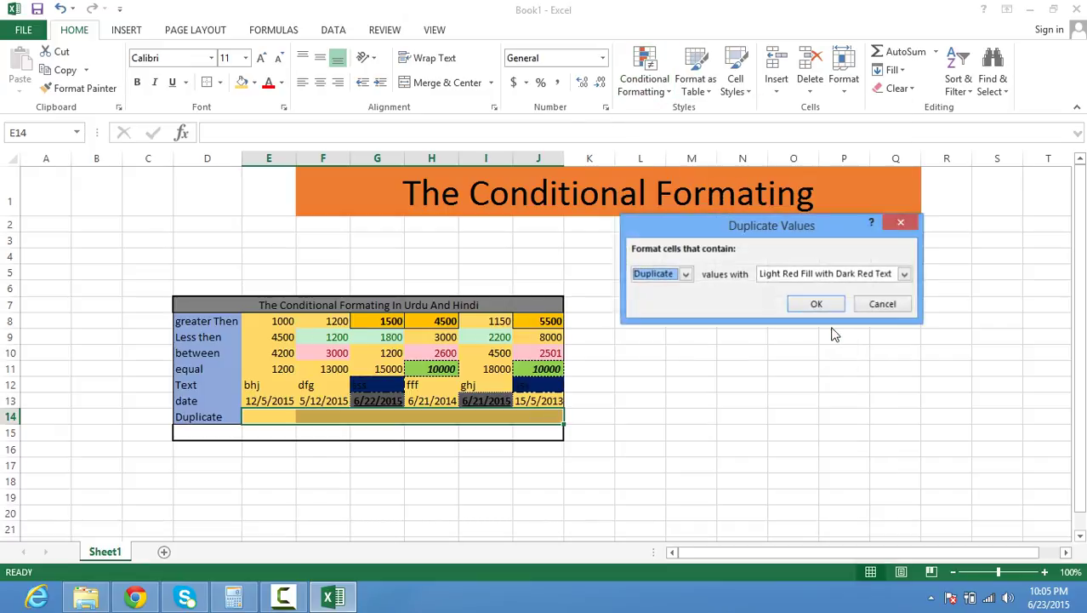
# - Choose a custom format for the duplicate values with single underline and bold italic font style
pyautogui.click(838, 277)
pyautogui.click(793, 351)
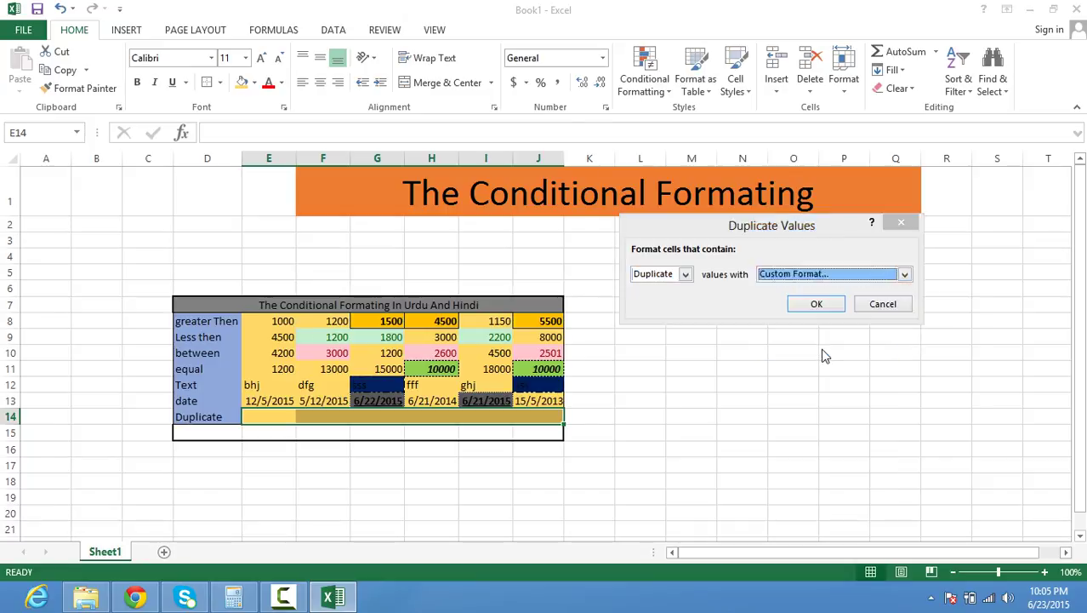
pyautogui.click(771, 232)
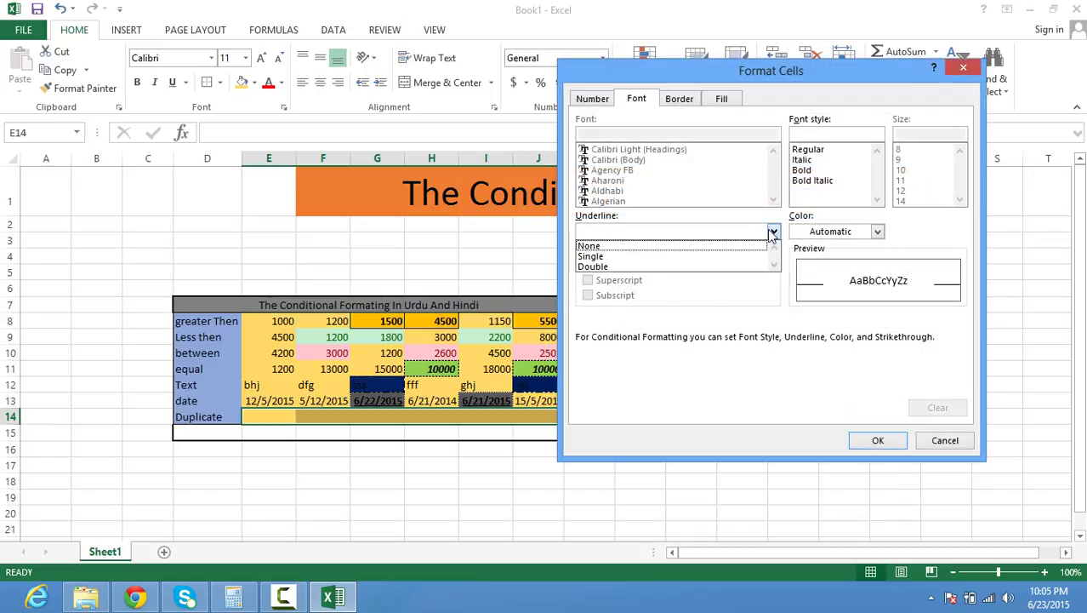
pyautogui.click(735, 256)
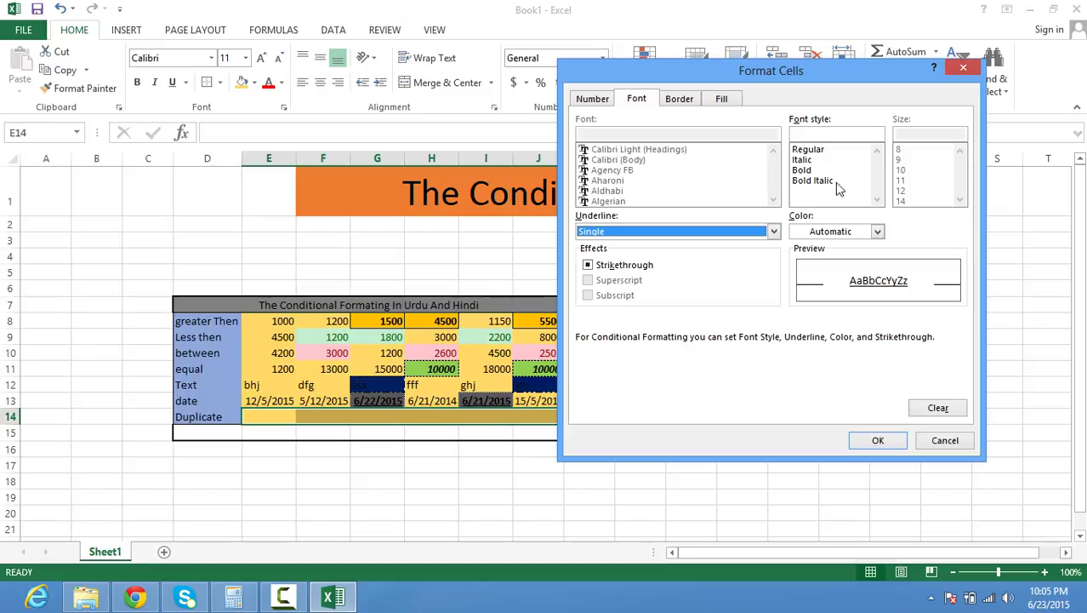
pyautogui.click(806, 166)
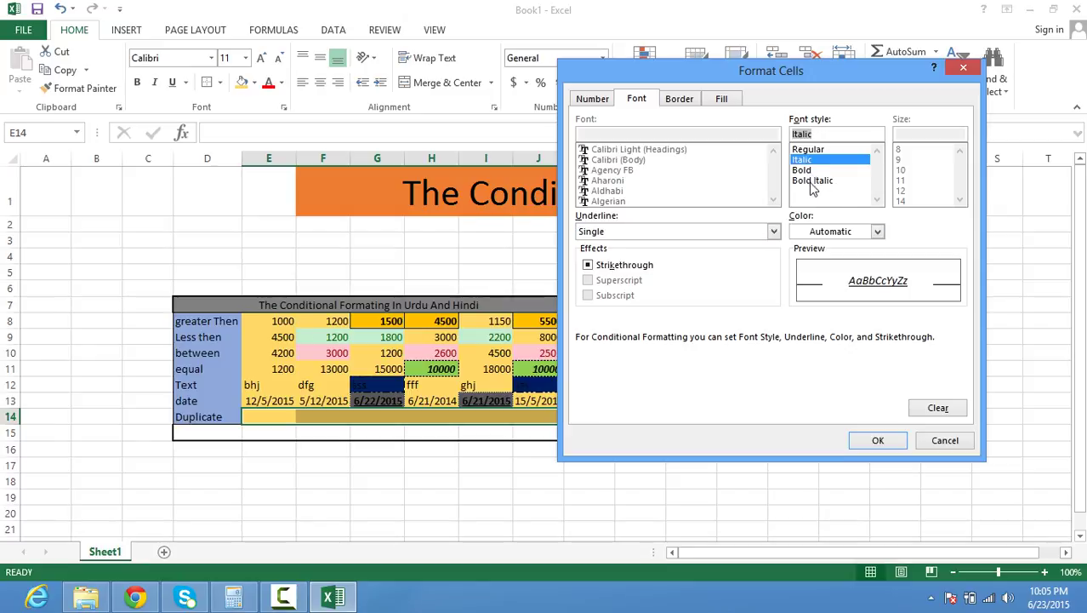
pyautogui.click(812, 181)
# - Add a solid outline border and a light blue fill to the custom format and apply the Duplicate Values rule
pyautogui.click(704, 99)
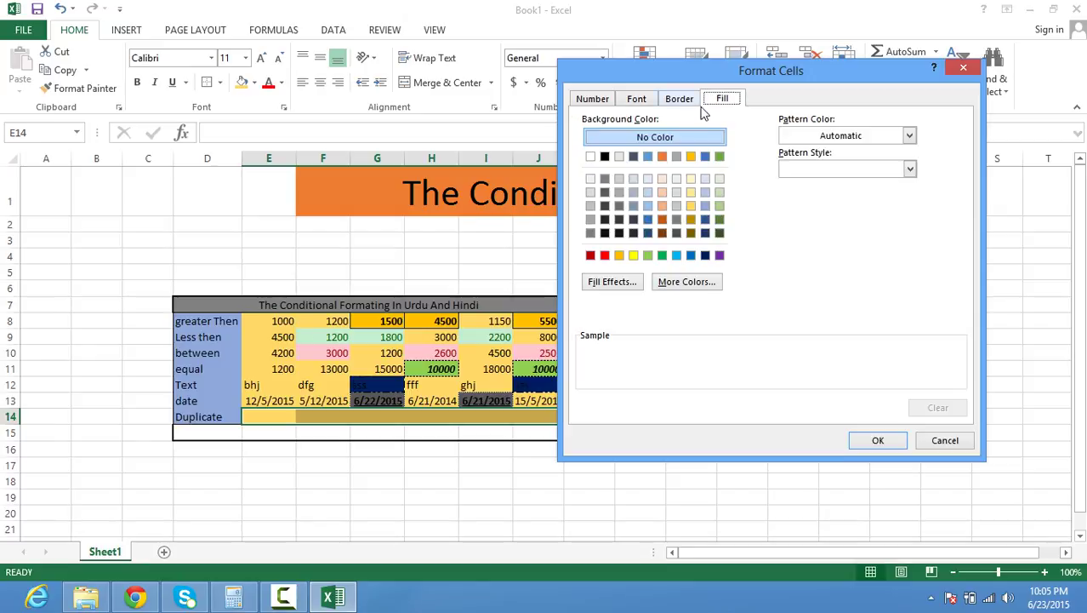
pyautogui.click(693, 100)
pyautogui.click(660, 226)
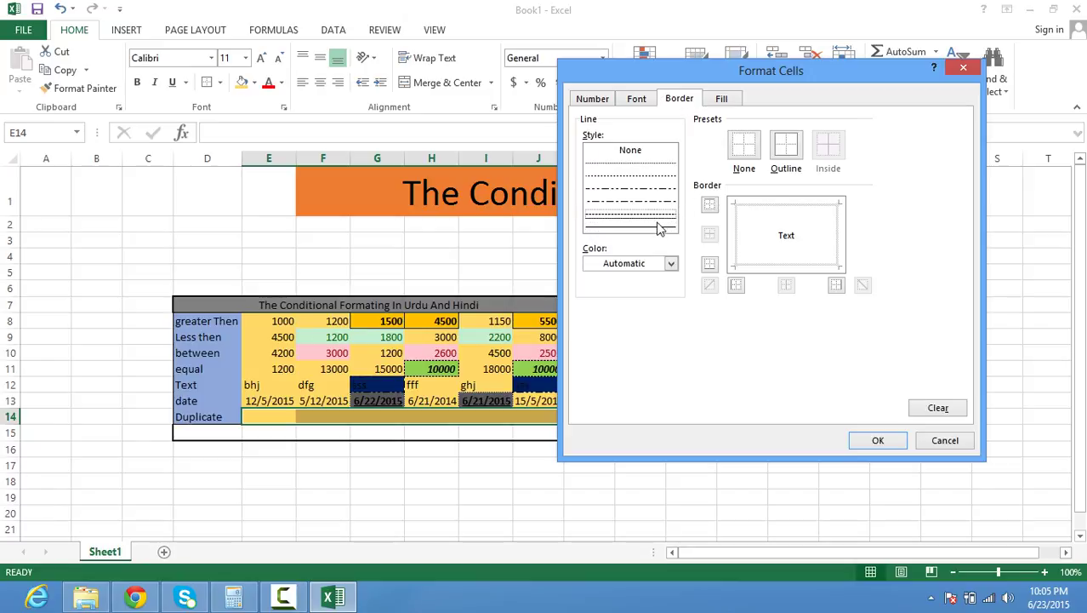
pyautogui.click(783, 154)
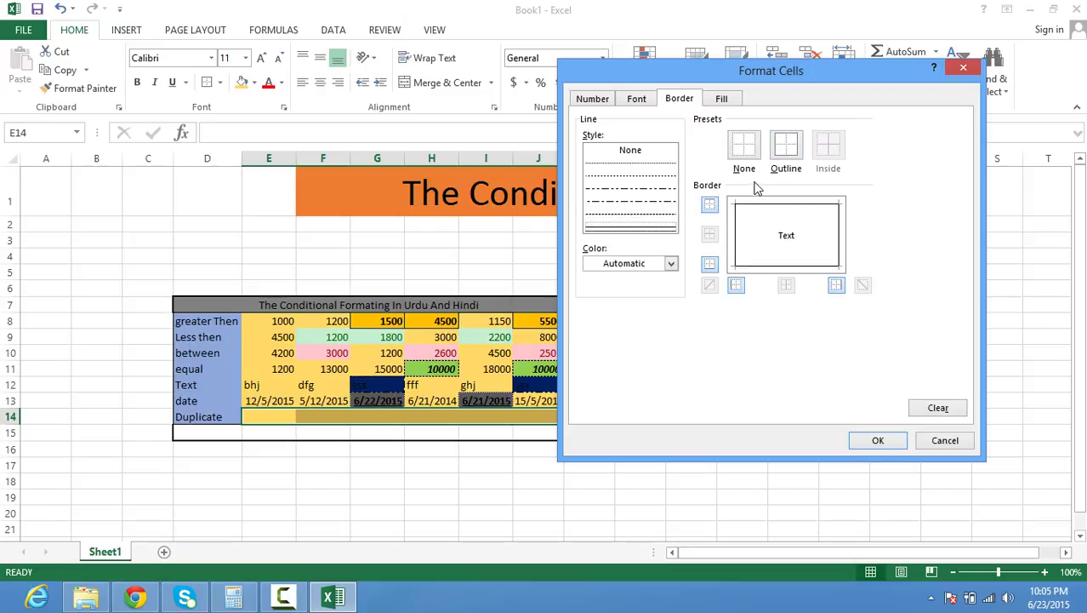
pyautogui.click(722, 103)
pyautogui.click(707, 192)
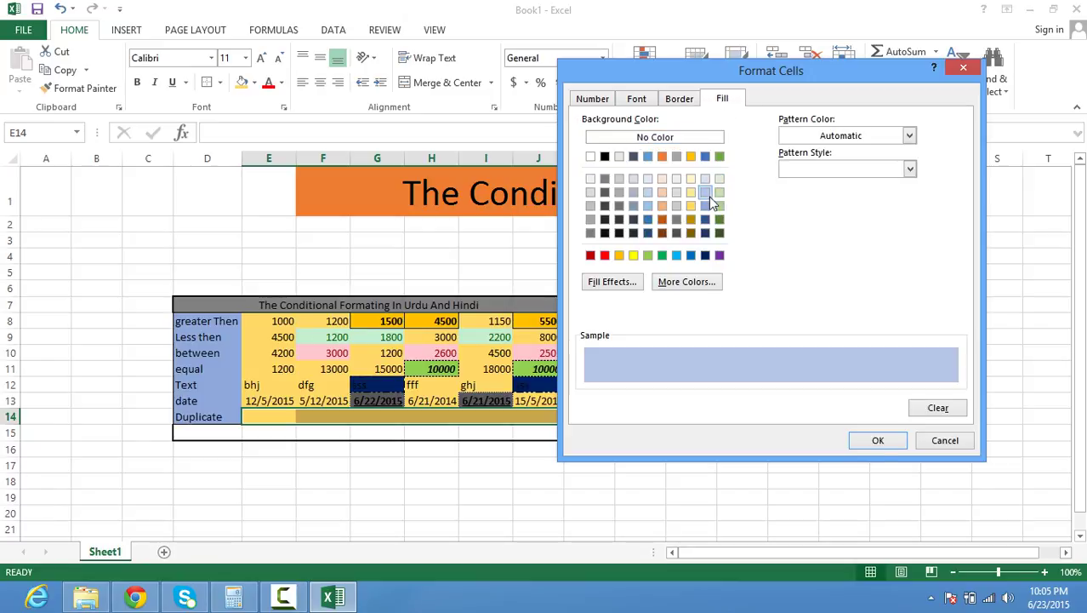
pyautogui.click(876, 441)
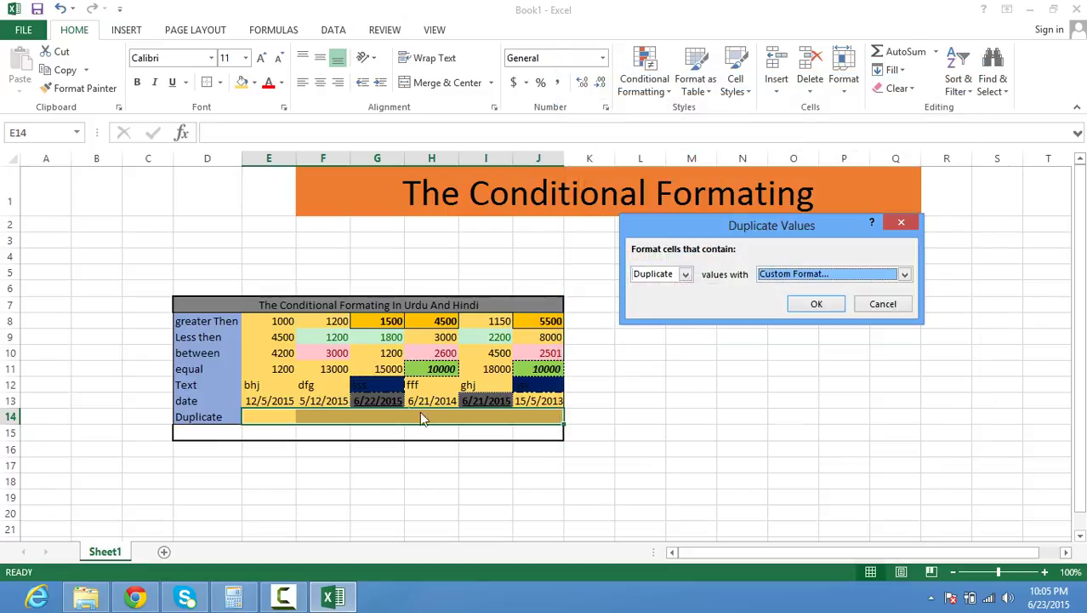
pyautogui.click(817, 304)
# - Enter 1000, 2000 and 15000 in cells E14, F14 and G14 of the Duplicate row
pyautogui.click(274, 417)
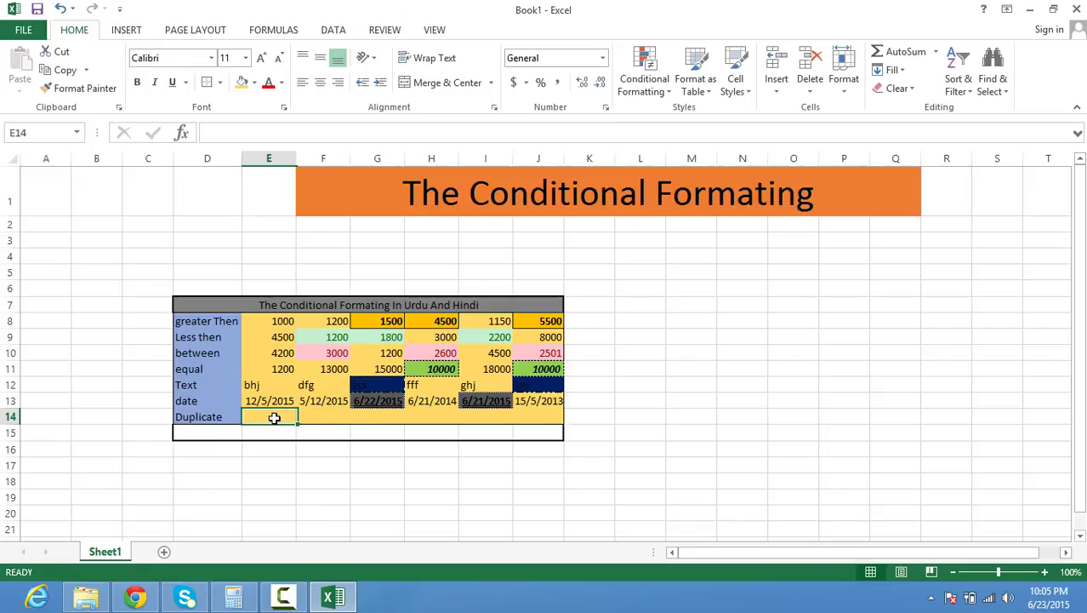
pyautogui.write('1000')
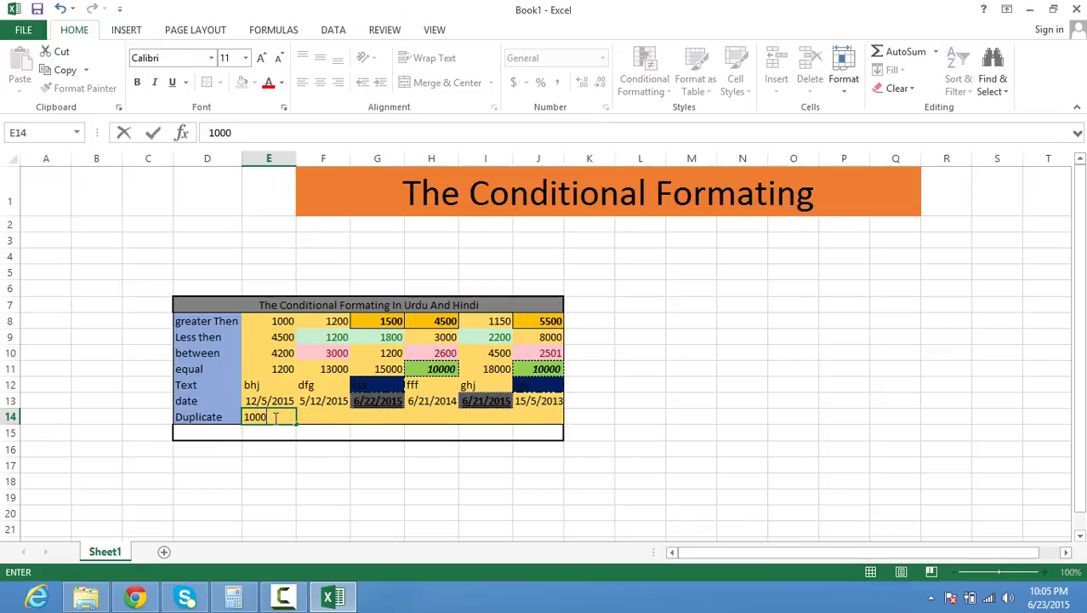
pyautogui.press('Tab')
pyautogui.write('2000')
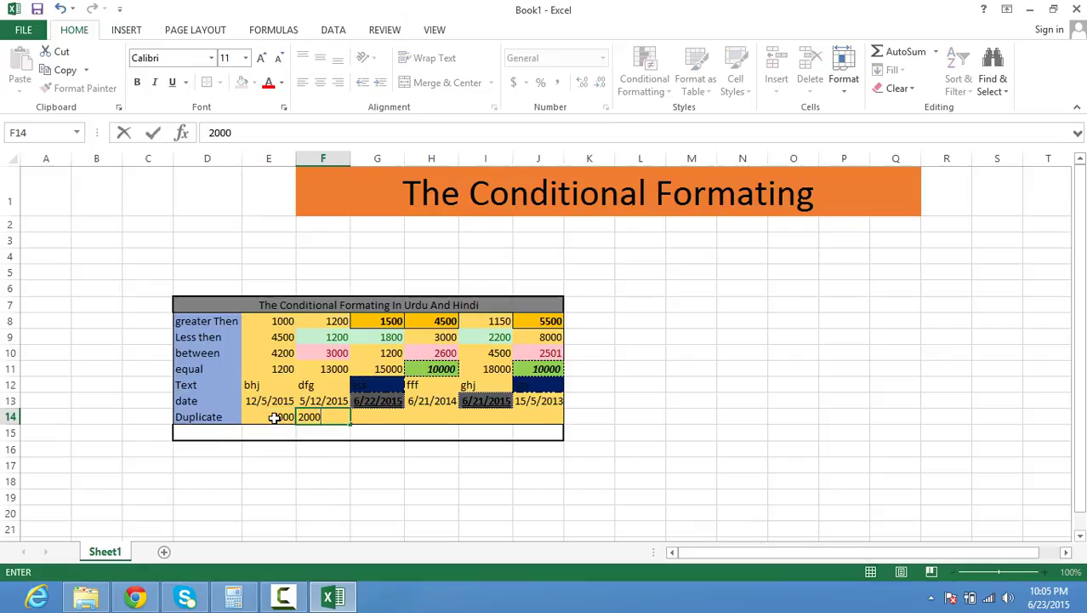
pyautogui.press('Tab')
pyautogui.write('1500')
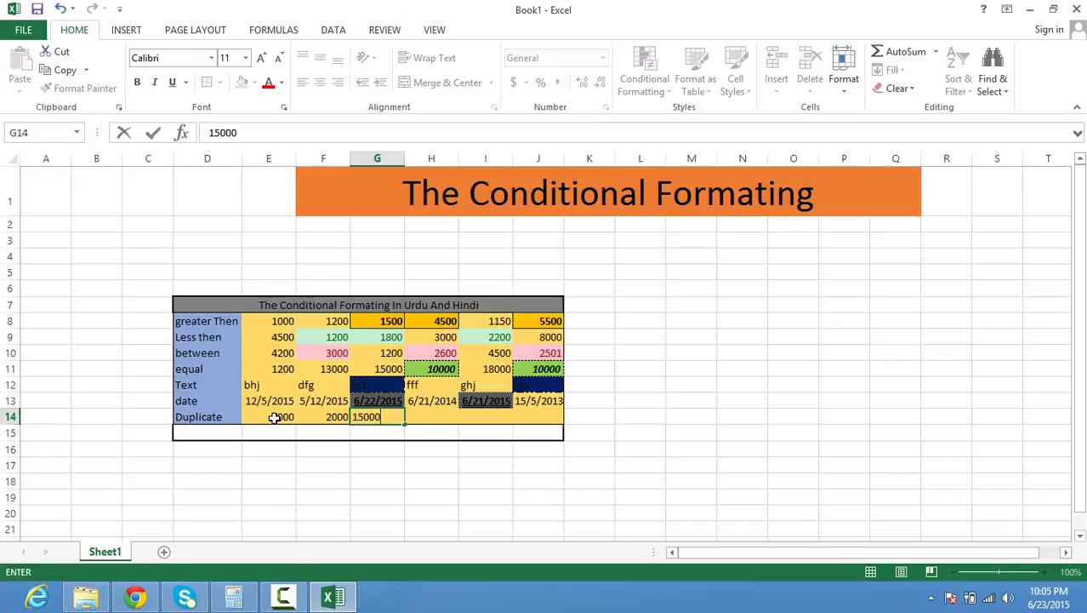
pyautogui.press('Tab')
# - Enter 1000, 1400 and 1000 in cells H14, I14 and J14 to test the duplicate rule
pyautogui.write('10')
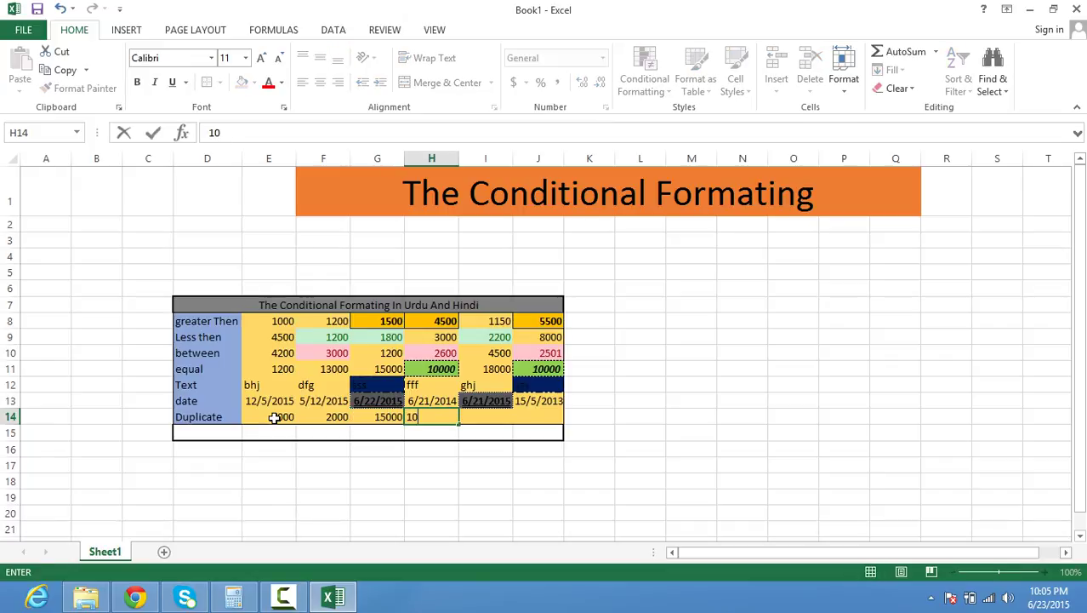
pyautogui.write('00')
pyautogui.press('Tab')
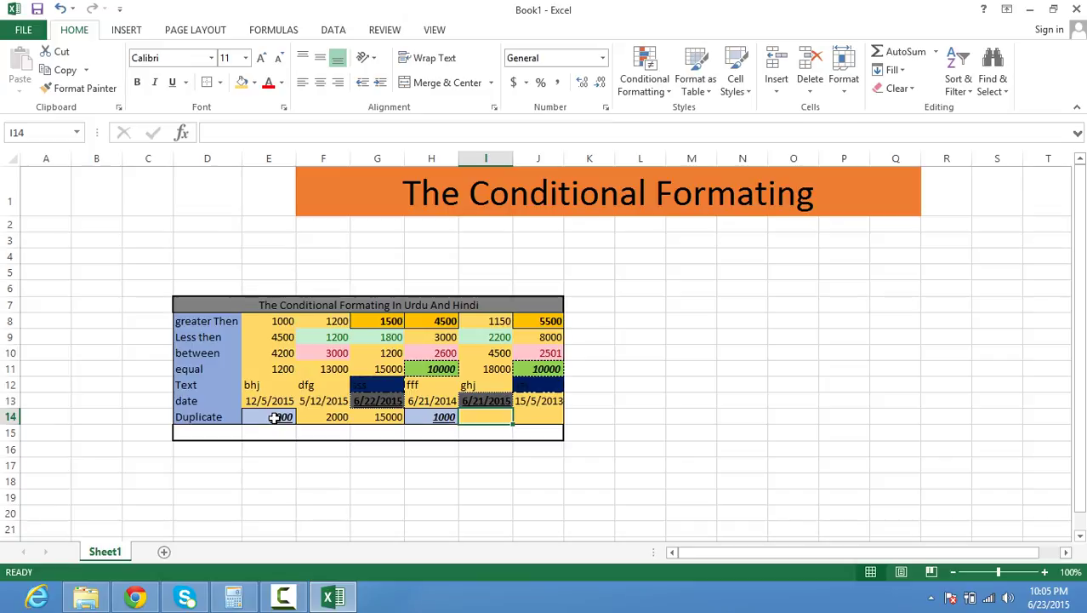
pyautogui.write('1400')
pyautogui.press('Tab')
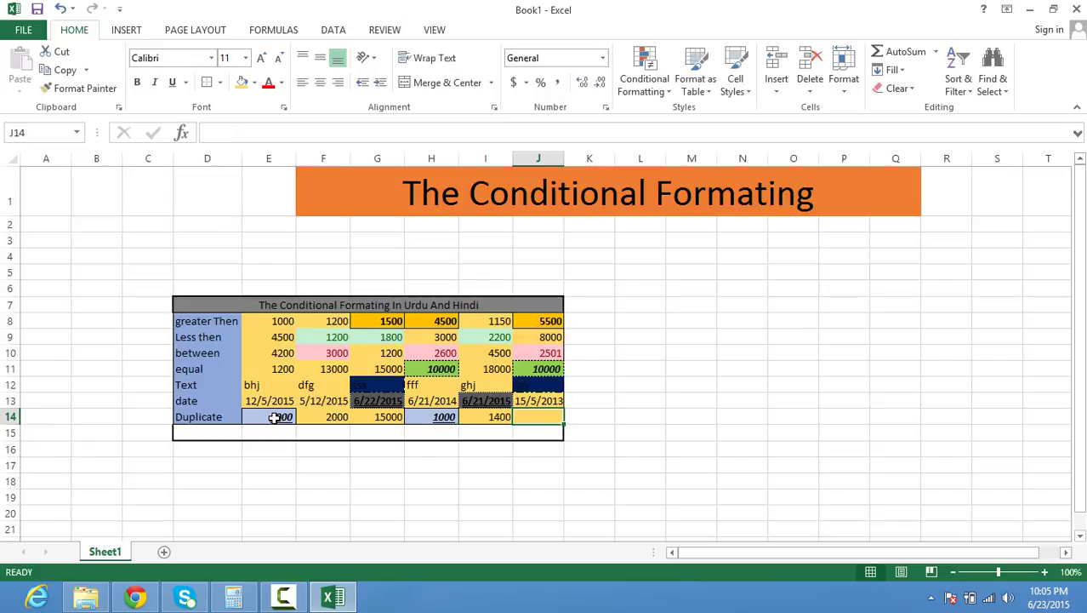
pyautogui.write('1000')
pyautogui.press('Tab')
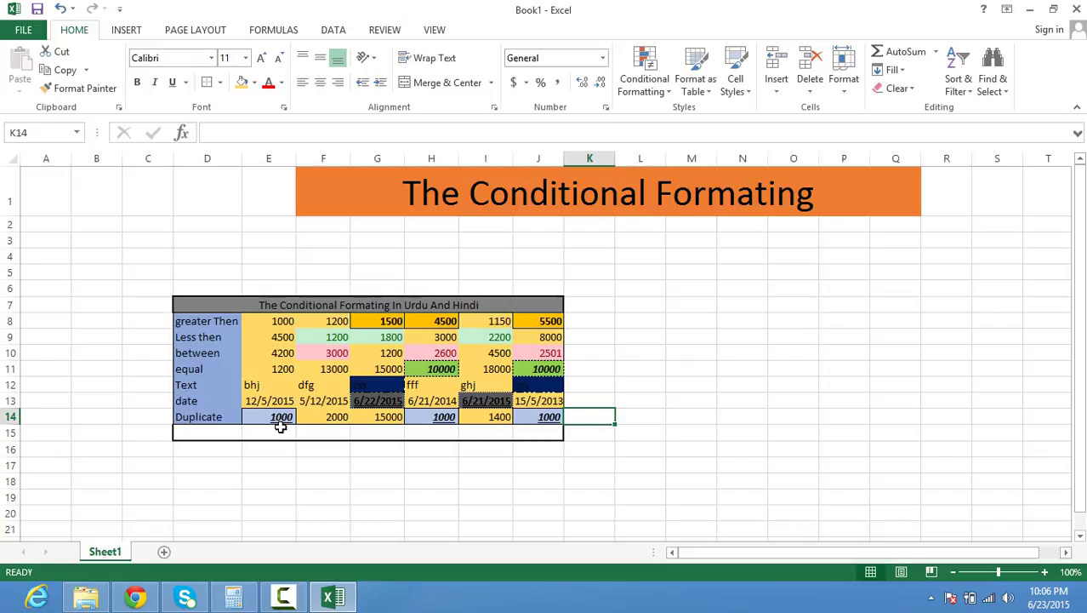
pyautogui.click(176, 304)
pyautogui.moveTo(177, 304); pyautogui.dragTo(199, 429)
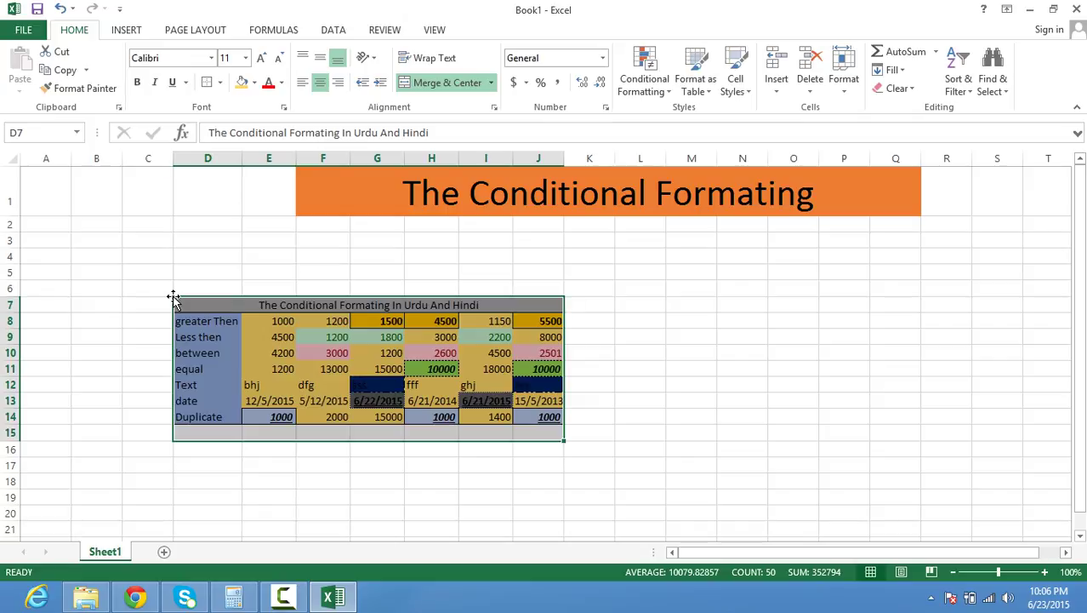
pyautogui.click(284, 596)
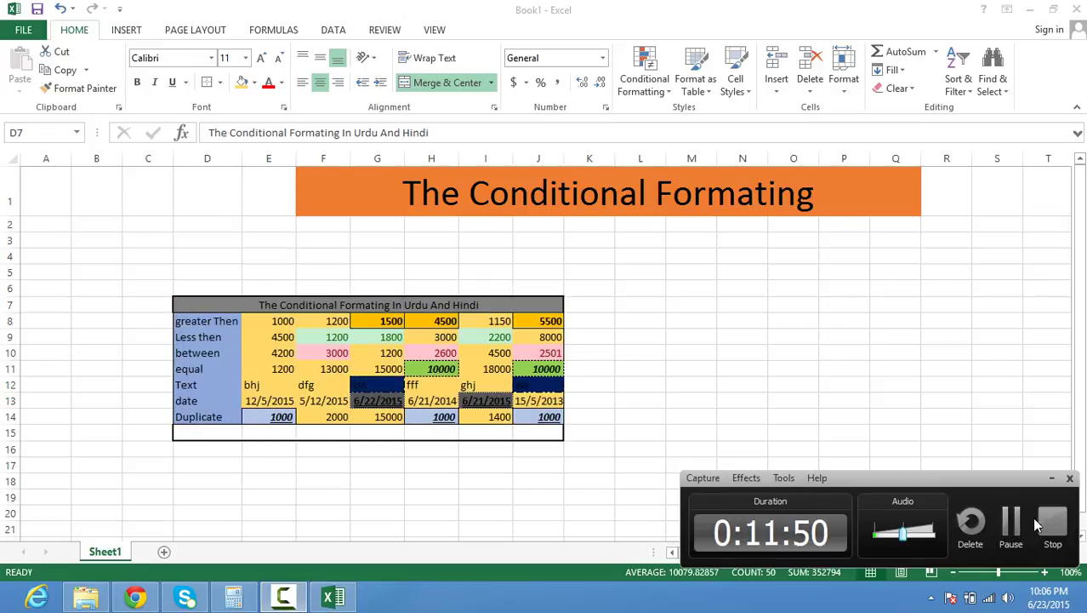